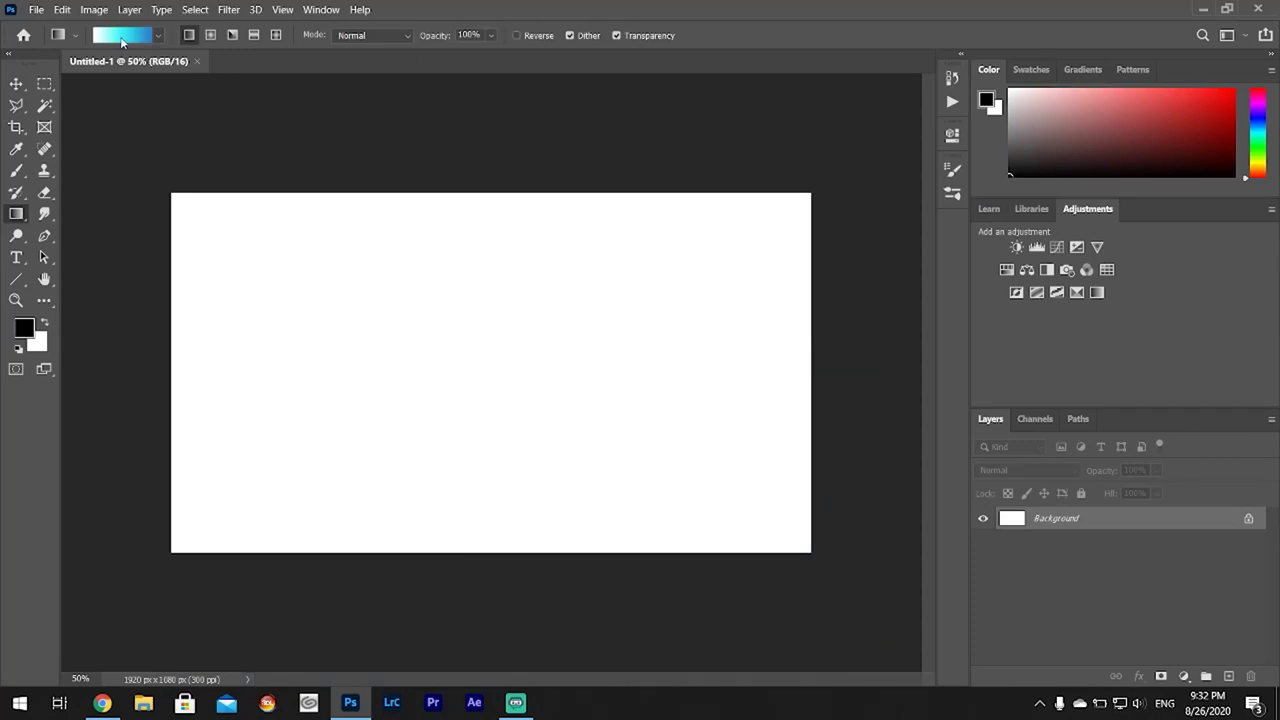
- Add an extra colour stop to the sky gradient in the Gradient Editor
{"action": "left_click", "coordinate": [122, 36]}
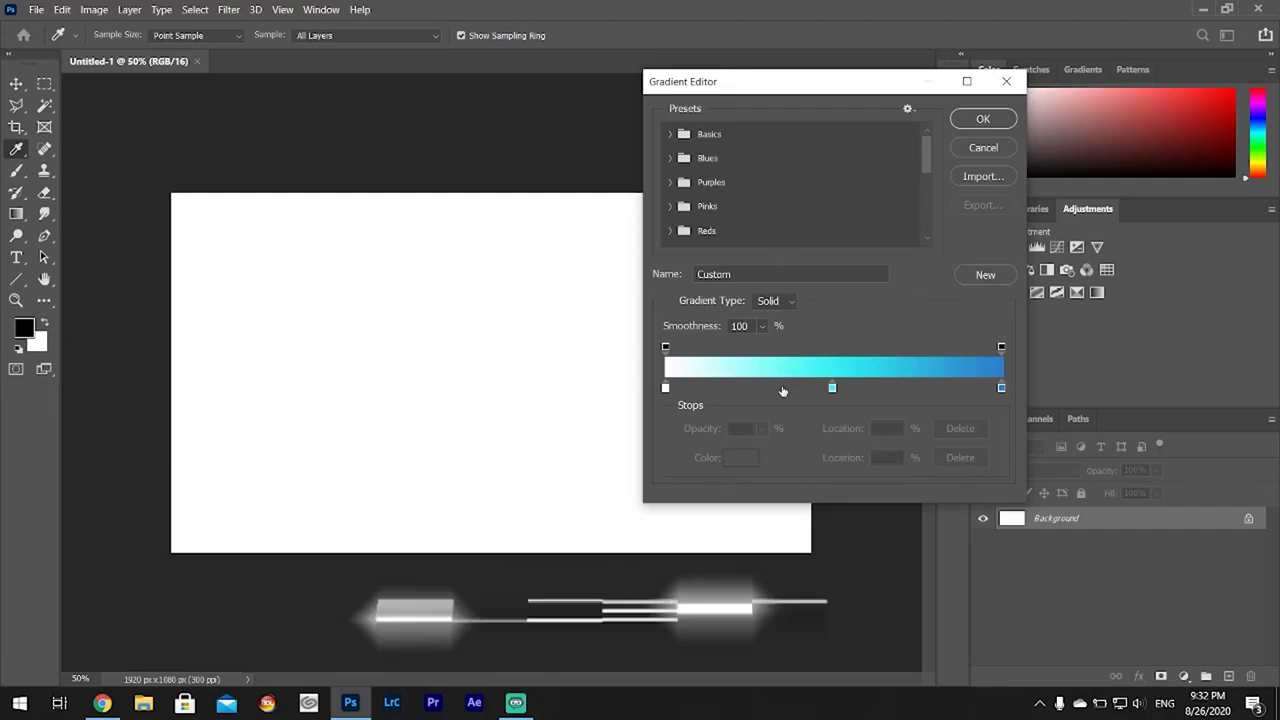
{"action": "key", "text": "alt"}
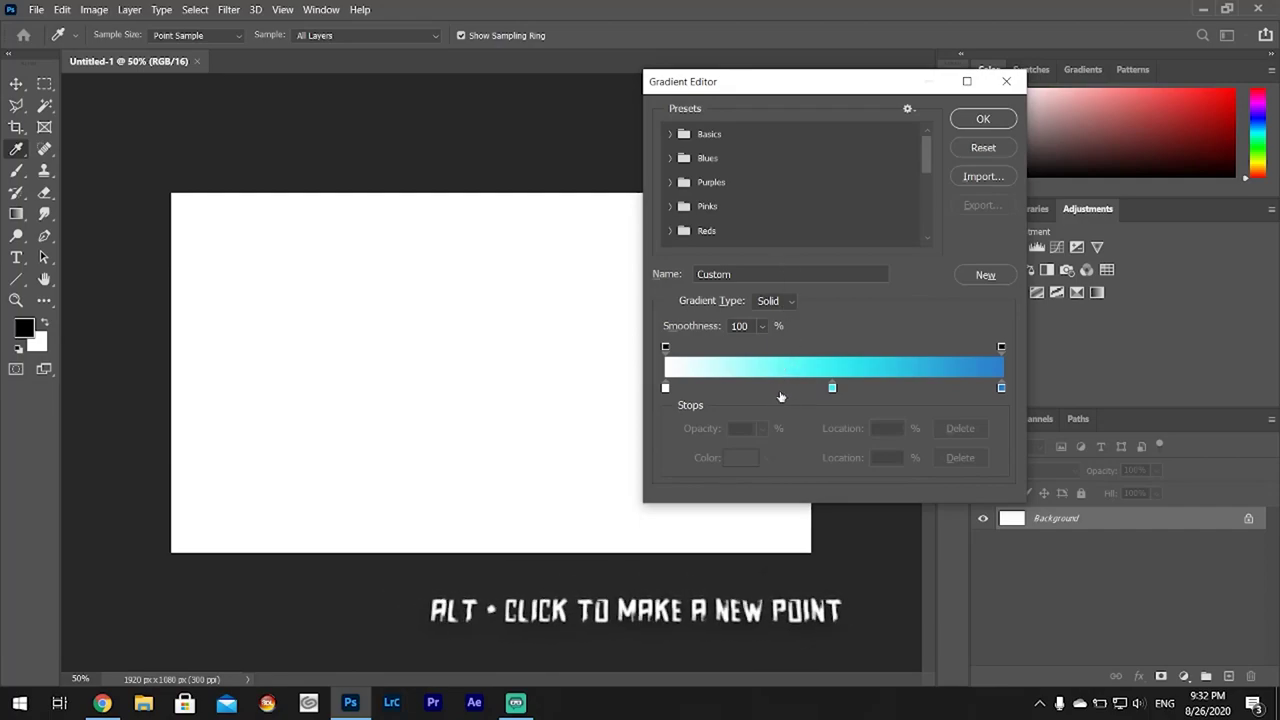
{"action": "left_click", "coordinate": [911, 390], "text": "alt"}
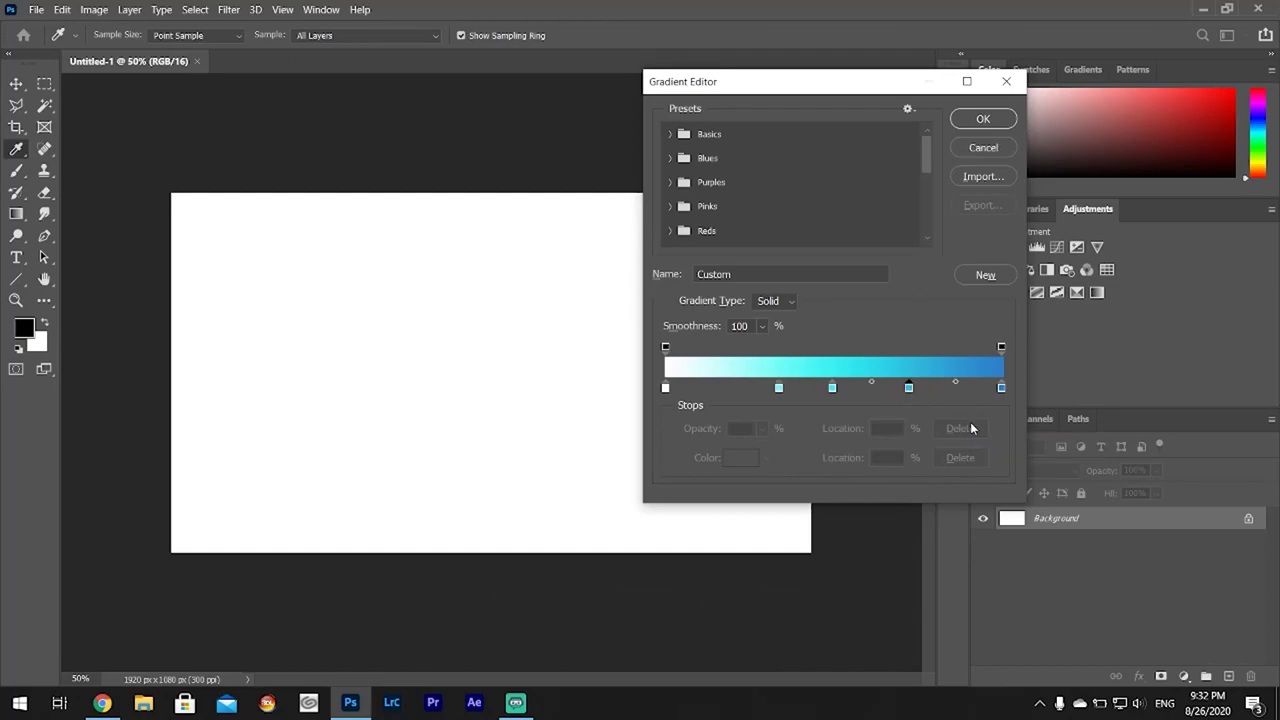
{"action": "left_click", "coordinate": [992, 149]}
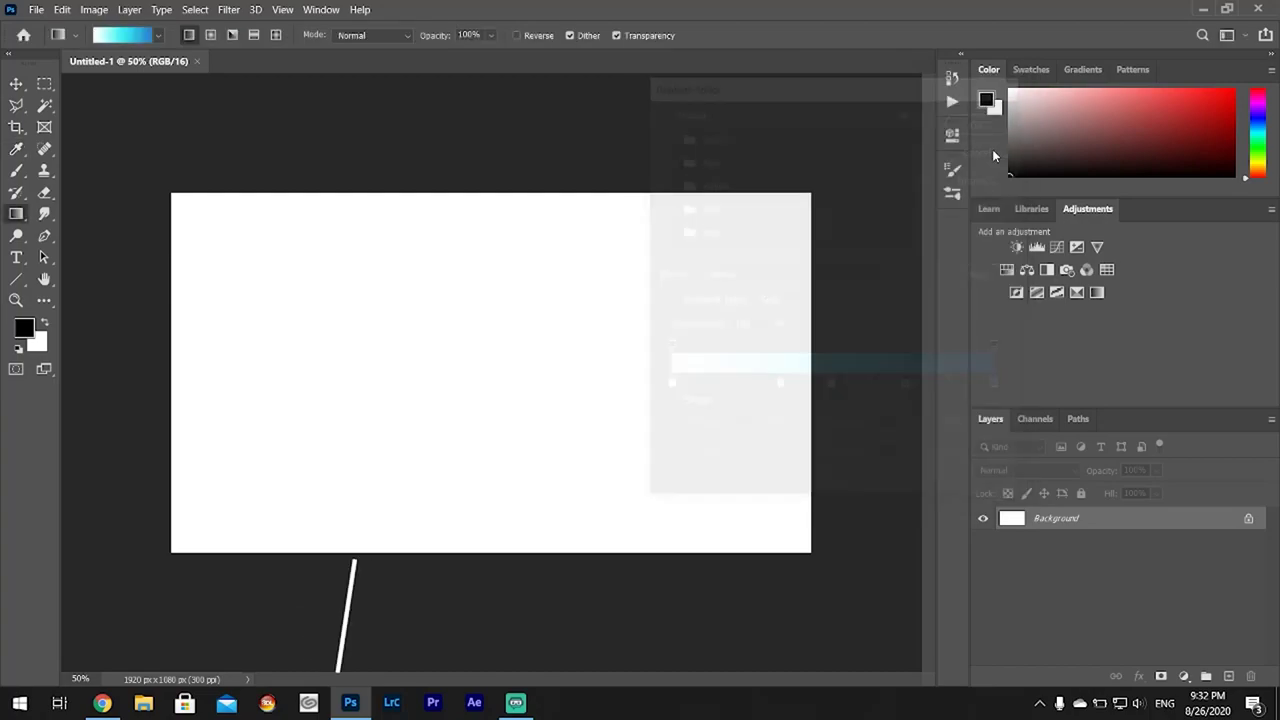
- Make the middle stop cyan and fill the canvas blue at top to white at bottom
{"action": "left_click", "coordinate": [123, 37]}
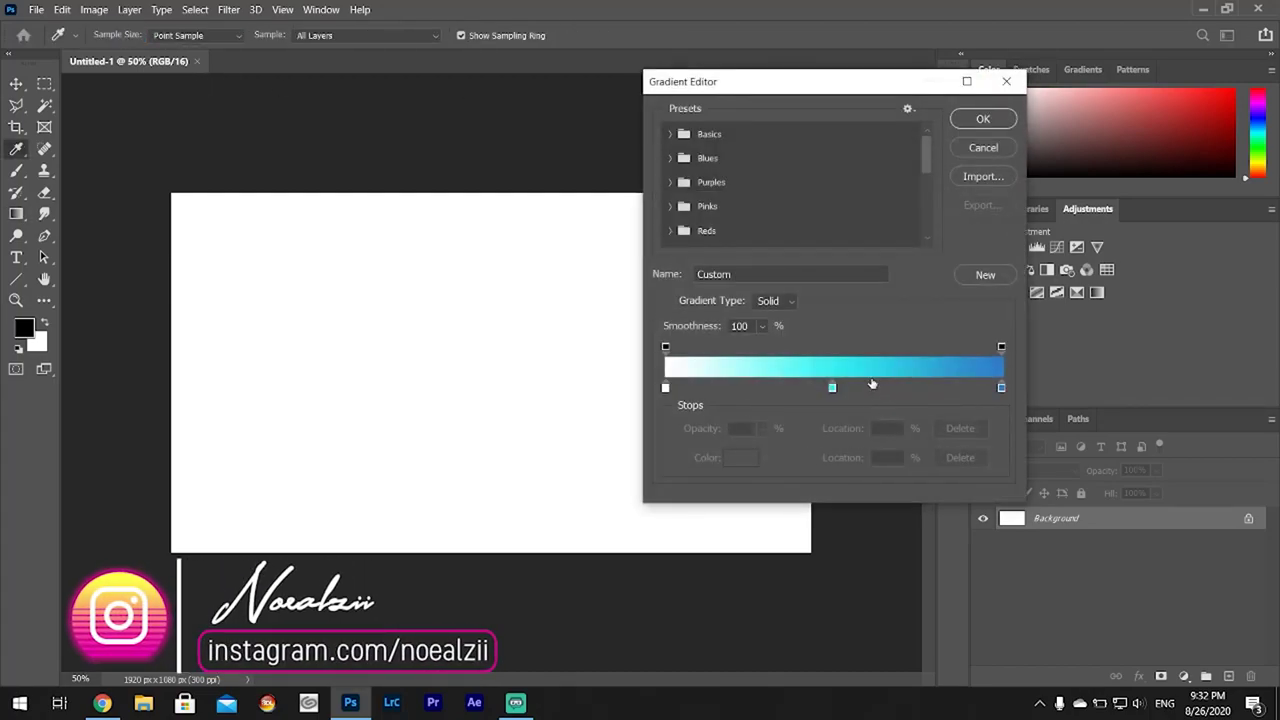
{"action": "left_click", "coordinate": [665, 387]}
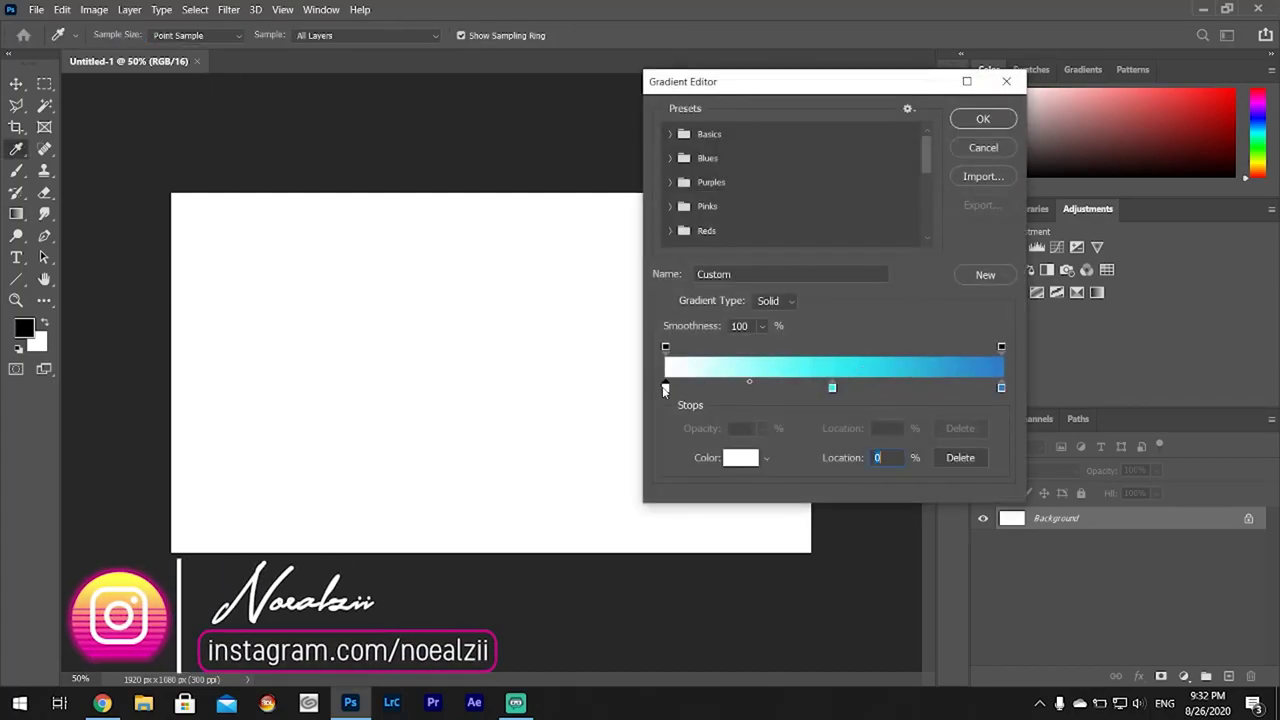
{"action": "left_click", "coordinate": [831, 388]}
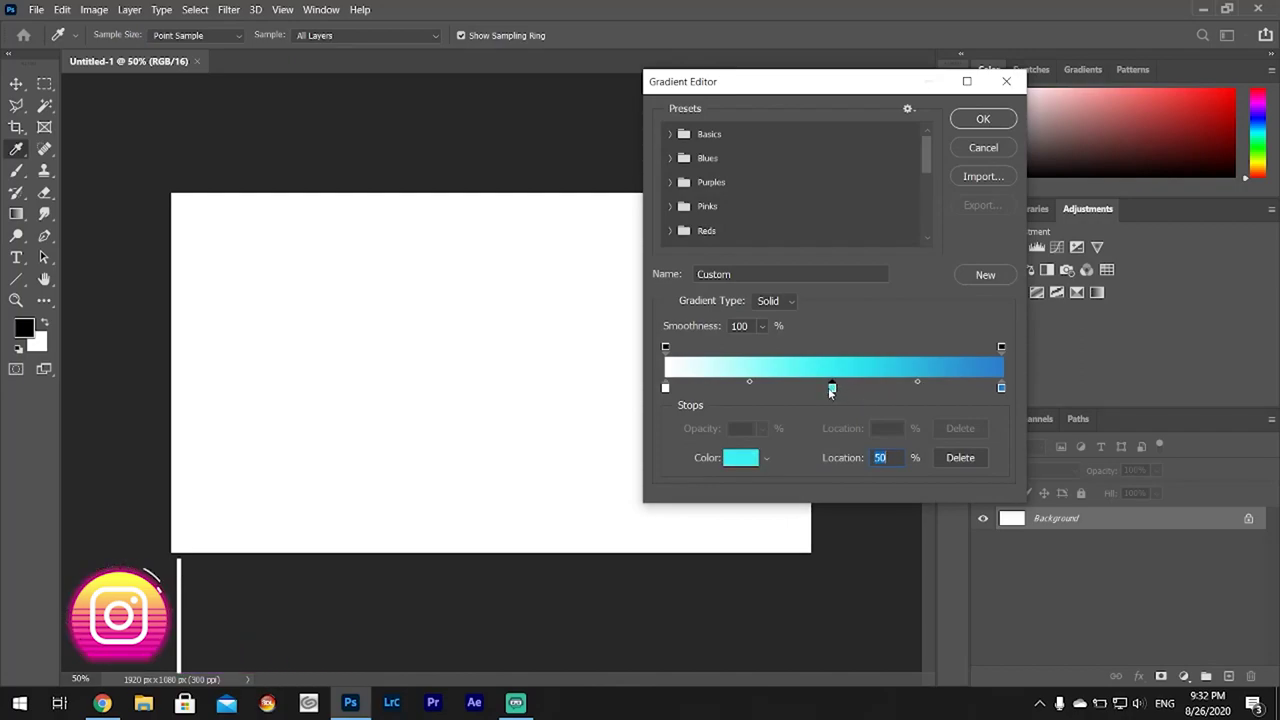
{"action": "left_click", "coordinate": [741, 459]}
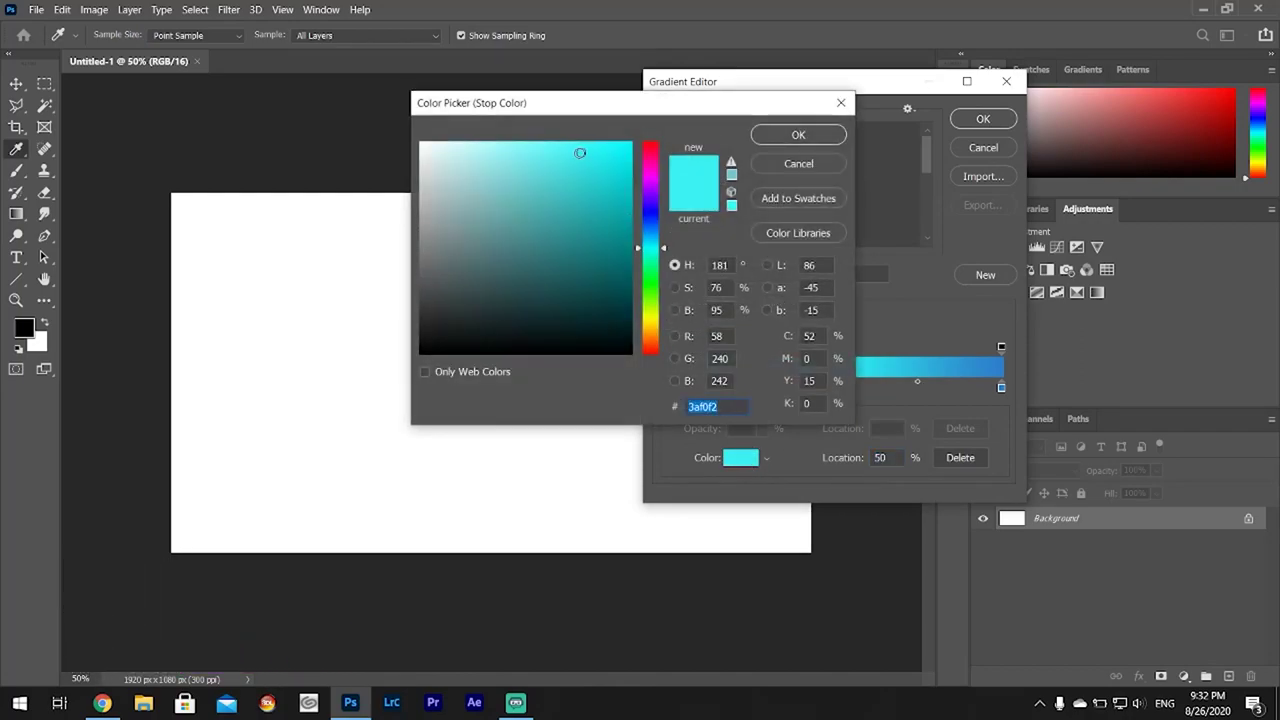
{"action": "left_click", "coordinate": [792, 137]}
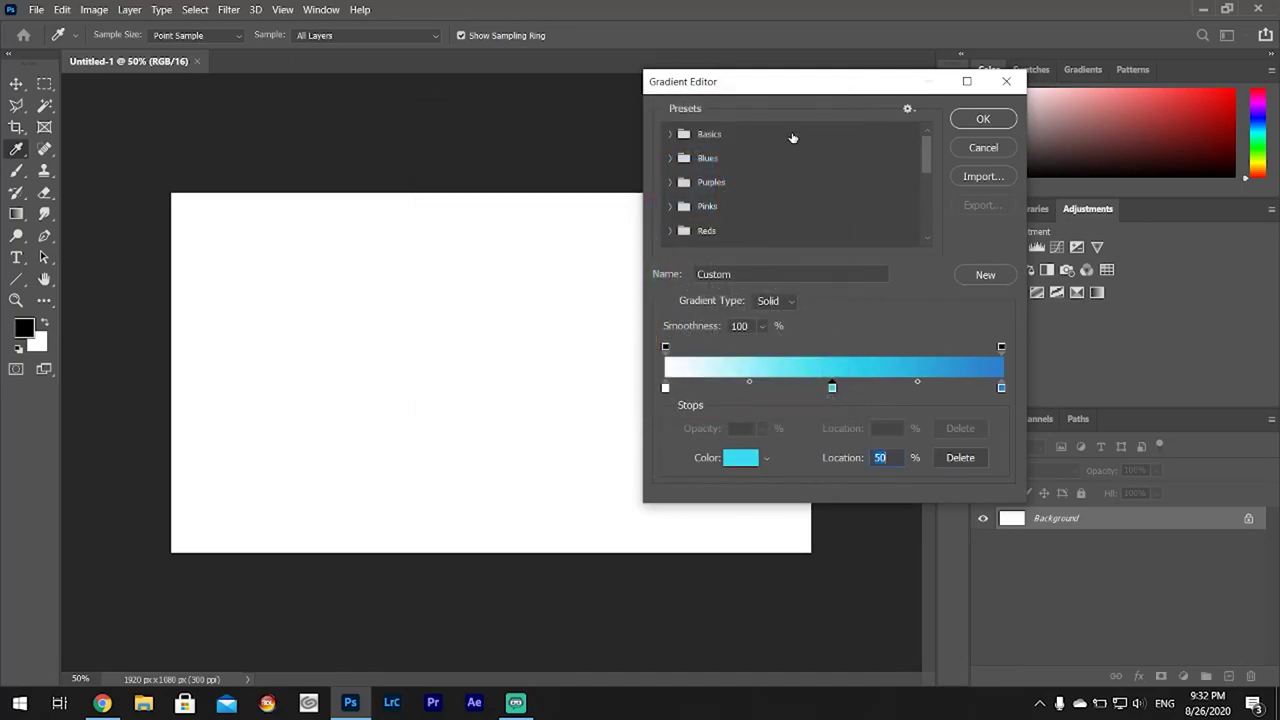
{"action": "left_click", "coordinate": [983, 119]}
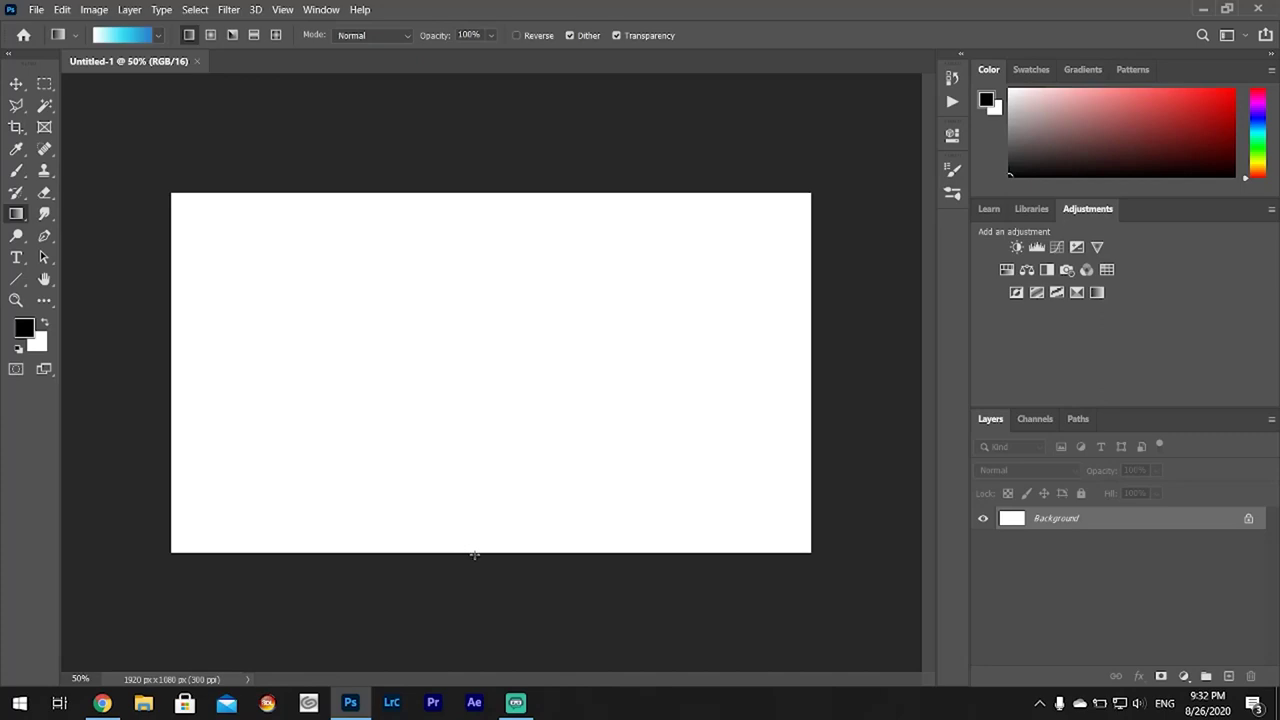
{"action": "left_click_drag", "start_coordinate": [483, 554], "coordinate": [487, 193]}
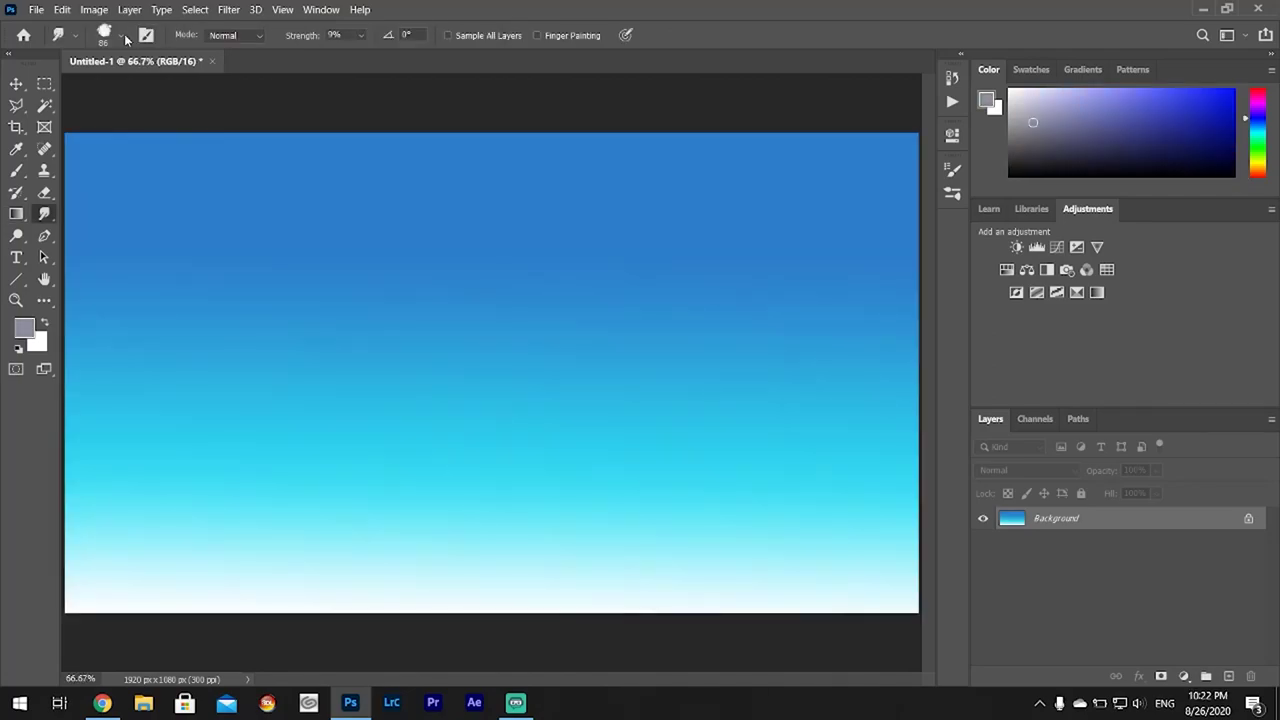
- Choose the モヤ2 brush from the Yuumeis Cloud Brushes set in the brush presets
{"action": "left_click", "coordinate": [121, 38]}
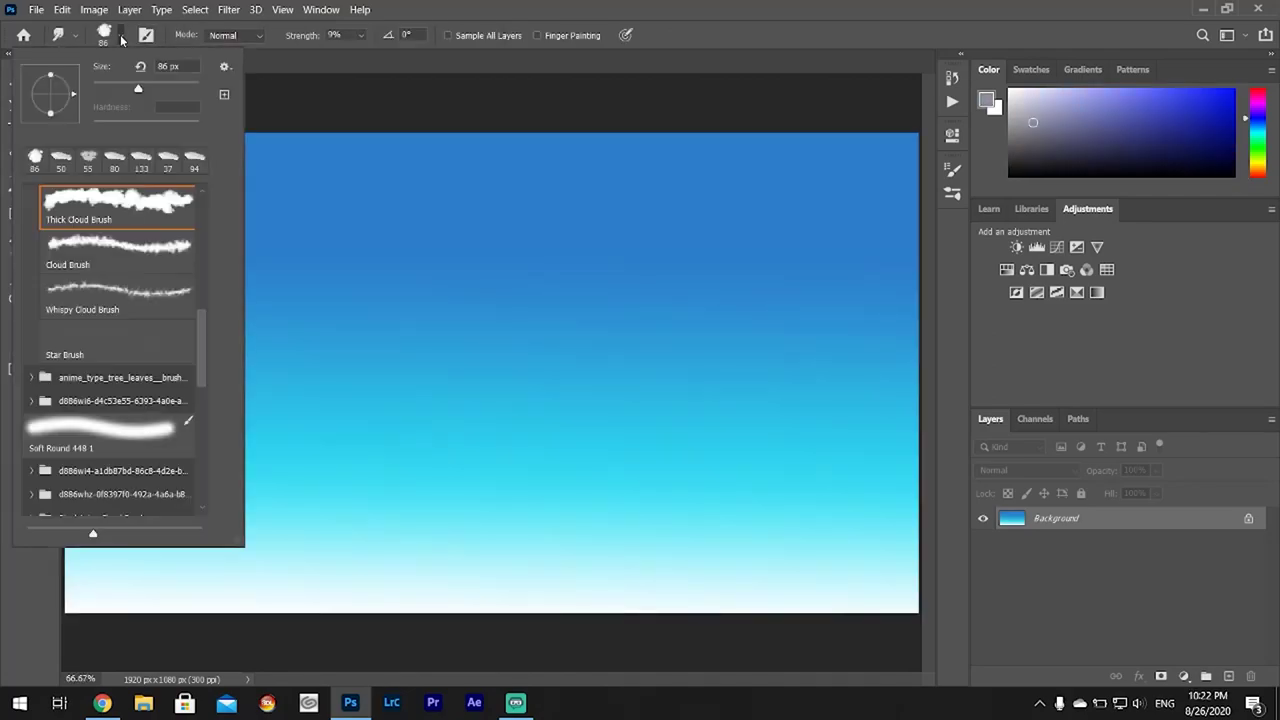
{"action": "scroll", "coordinate": [120, 365], "scroll_direction": "up", "scroll_amount": 1}
{"action": "scroll", "coordinate": [122, 368], "scroll_direction": "up", "scroll_amount": 2}
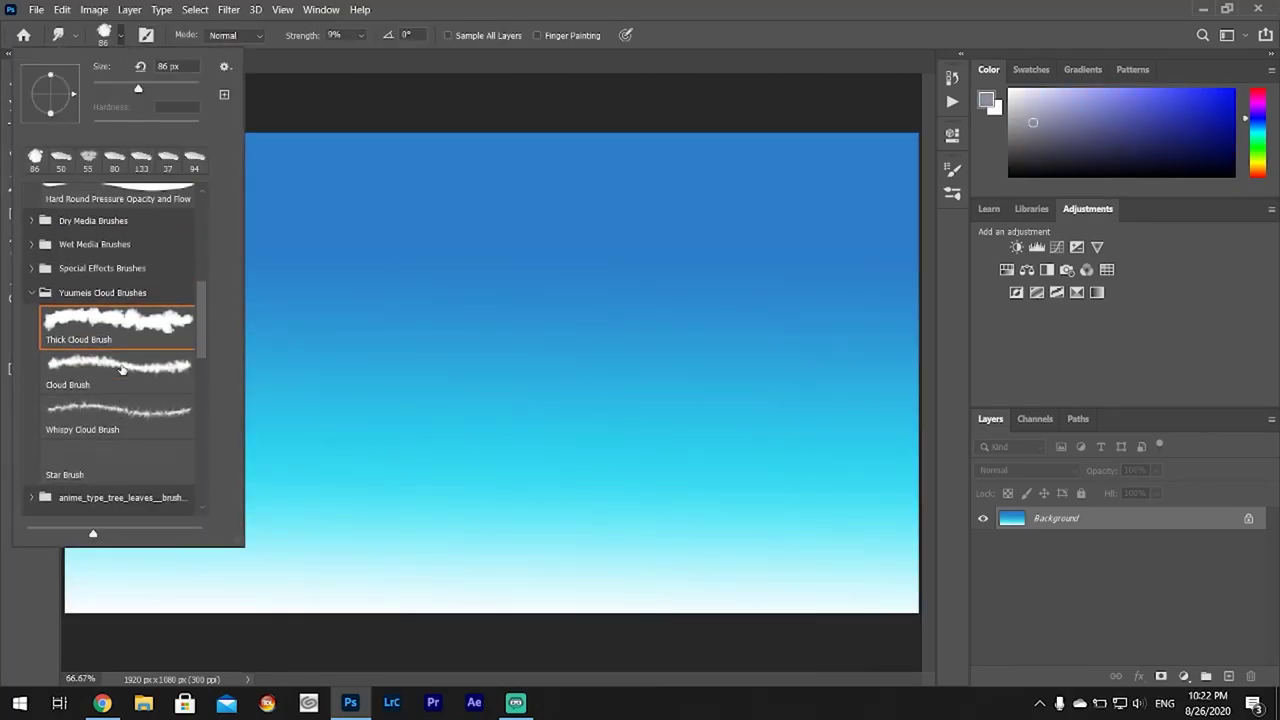
{"action": "left_click", "coordinate": [114, 281]}
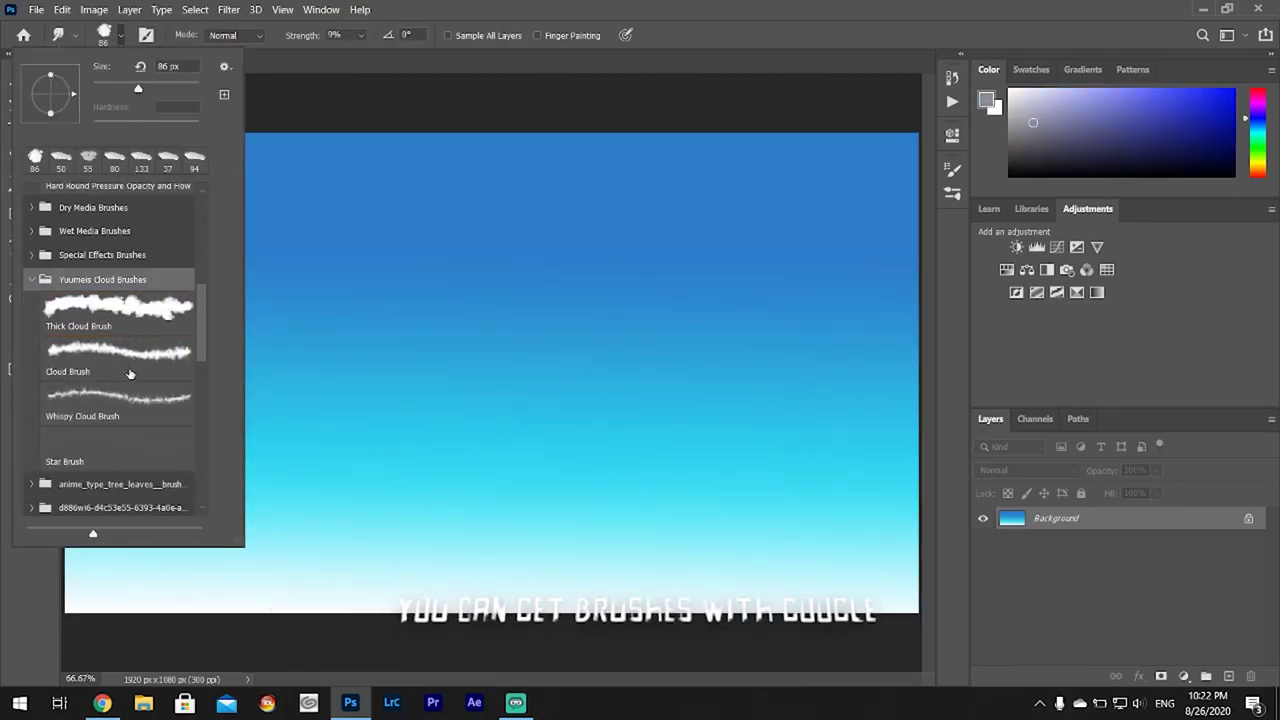
{"action": "scroll", "coordinate": [129, 375], "scroll_direction": "down", "scroll_amount": 2}
{"action": "scroll", "coordinate": [129, 380], "scroll_direction": "down", "scroll_amount": 2}
{"action": "scroll", "coordinate": [130, 385], "scroll_direction": "down", "scroll_amount": 2}
{"action": "scroll", "coordinate": [130, 392], "scroll_direction": "down", "scroll_amount": 2}
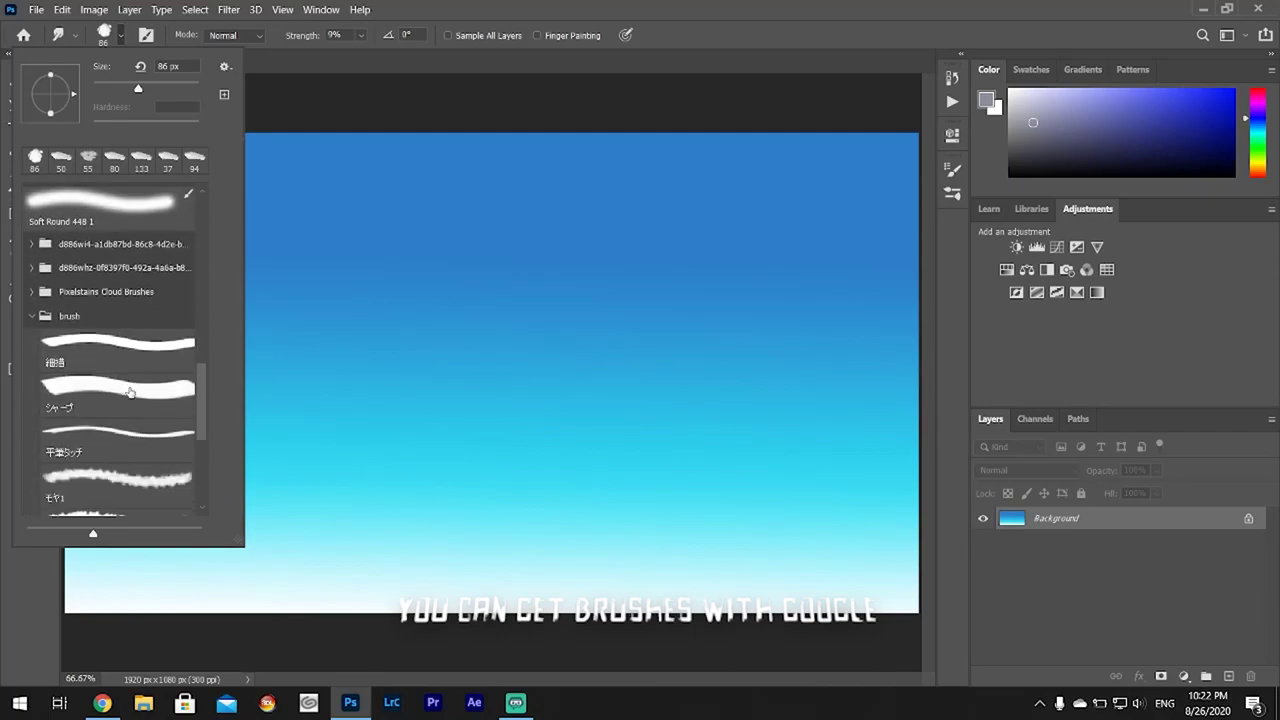
{"action": "scroll", "coordinate": [128, 395], "scroll_direction": "down", "scroll_amount": 2}
{"action": "scroll", "coordinate": [110, 440], "scroll_direction": "down", "scroll_amount": 1}
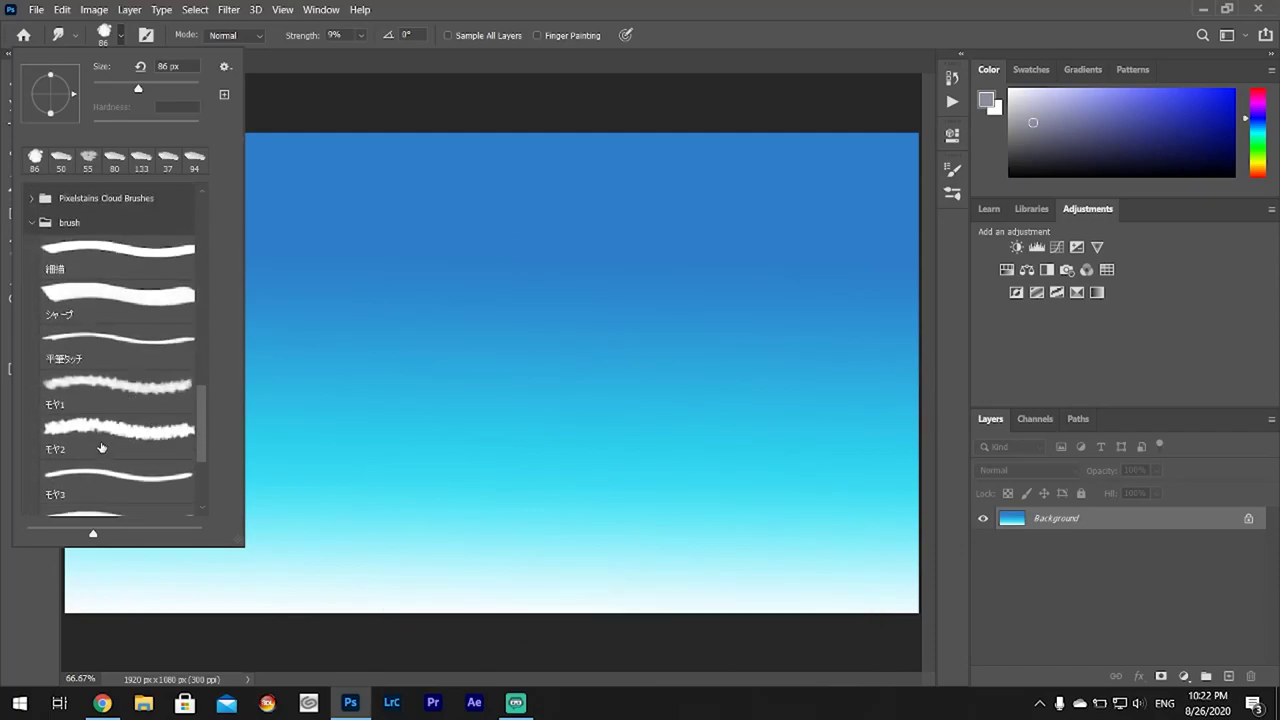
{"action": "left_click", "coordinate": [101, 447]}
- Search 'deviantart cloud brushes' and enlarge the 5 Photoshop Brushes for Painting Clouds preview
{"action": "left_click", "coordinate": [102, 703]}
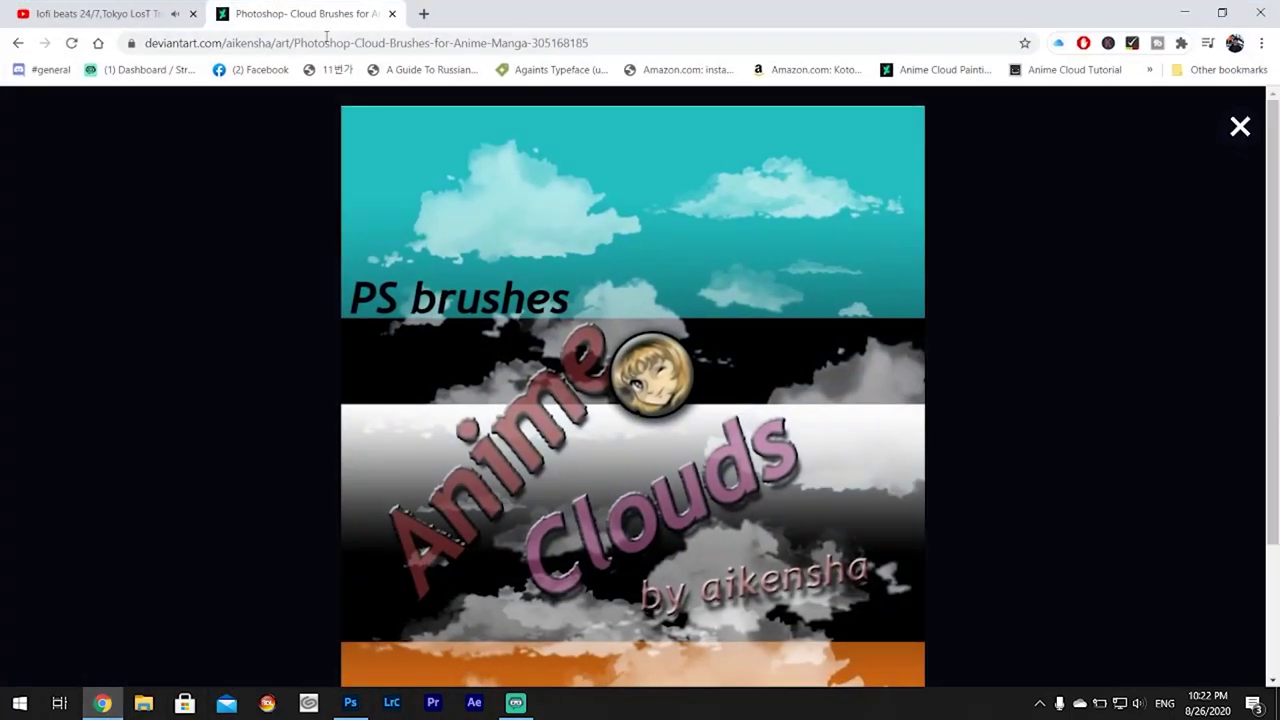
{"action": "left_click", "coordinate": [424, 13]}
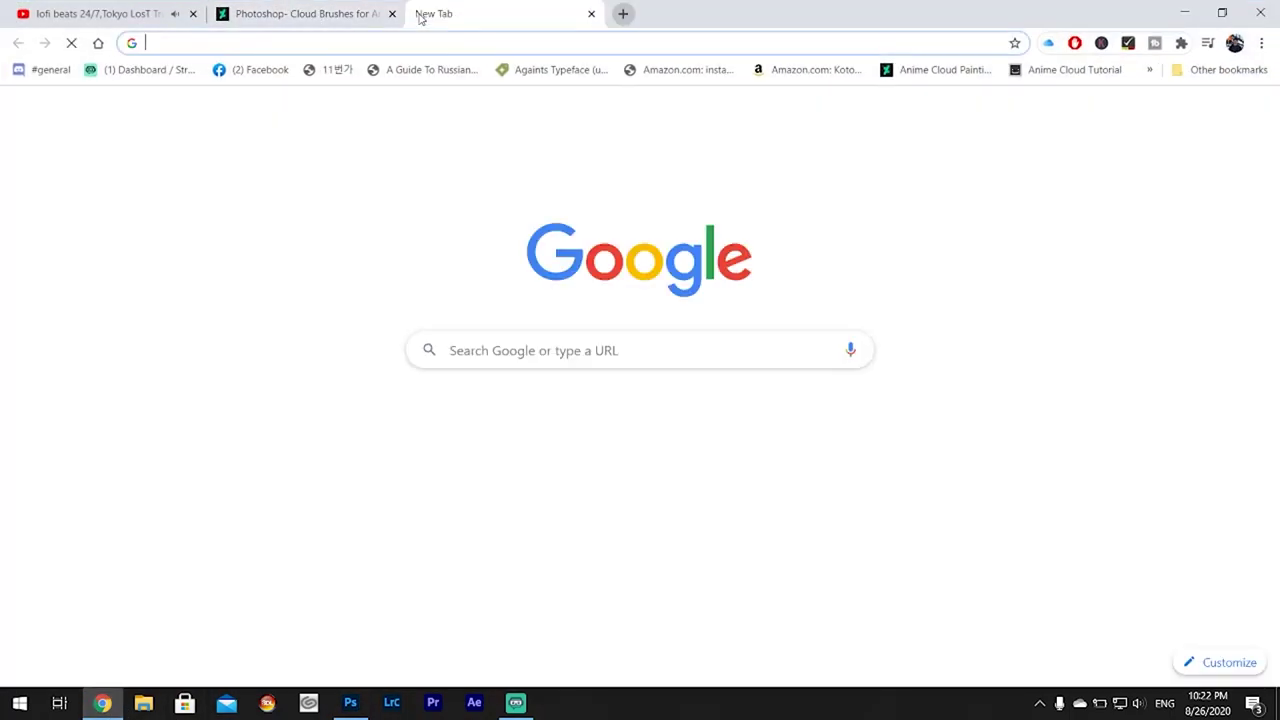
{"action": "type", "text": "deviantart "}
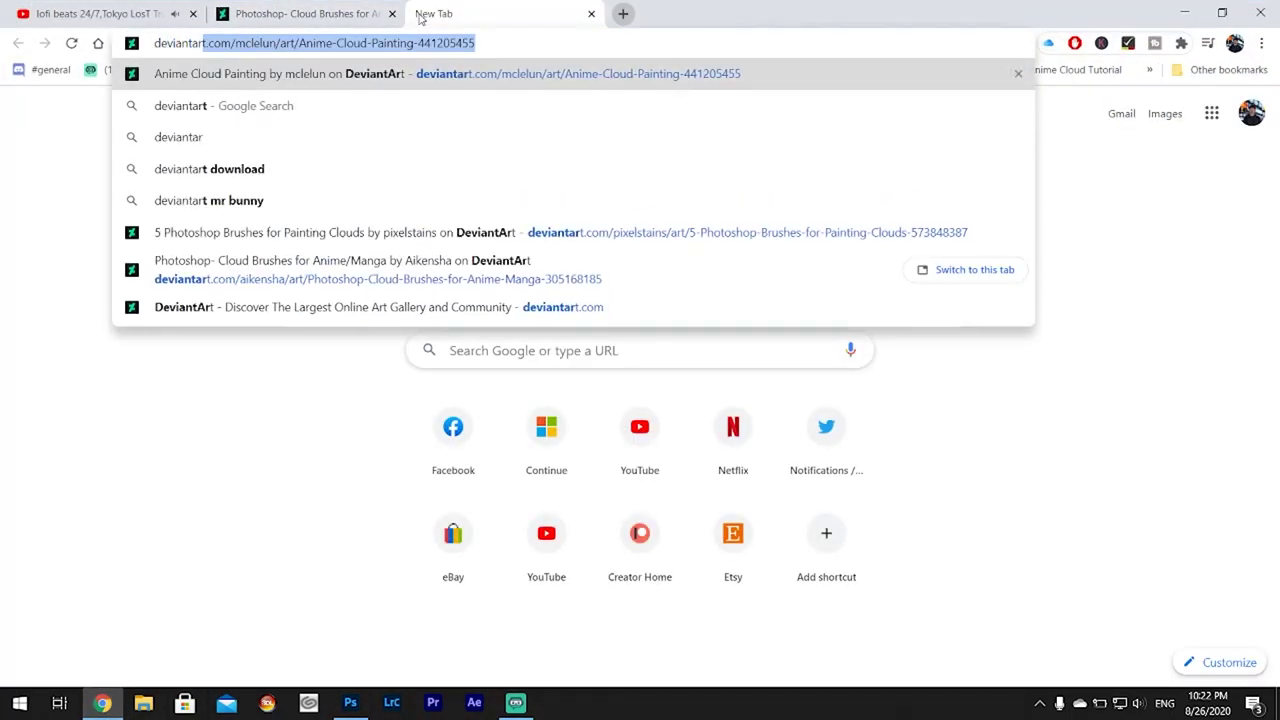
{"action": "type", "text": "cloud br"}
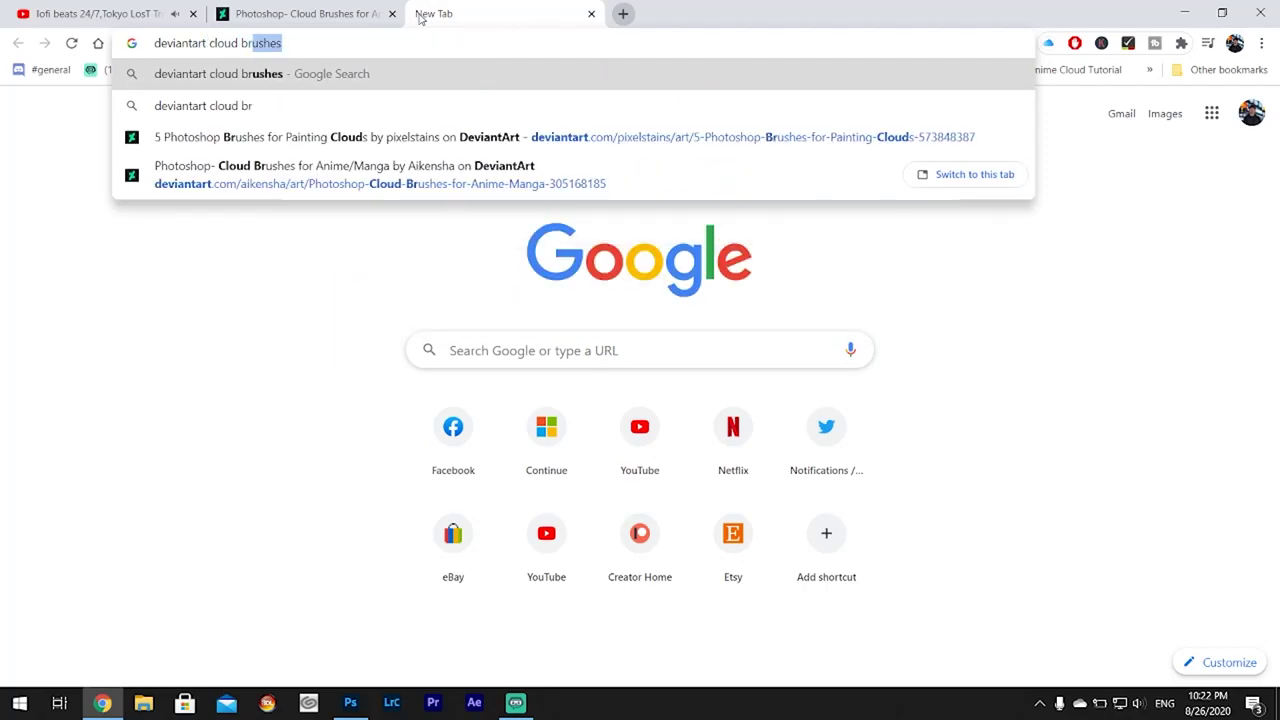
{"action": "key", "text": "Return"}
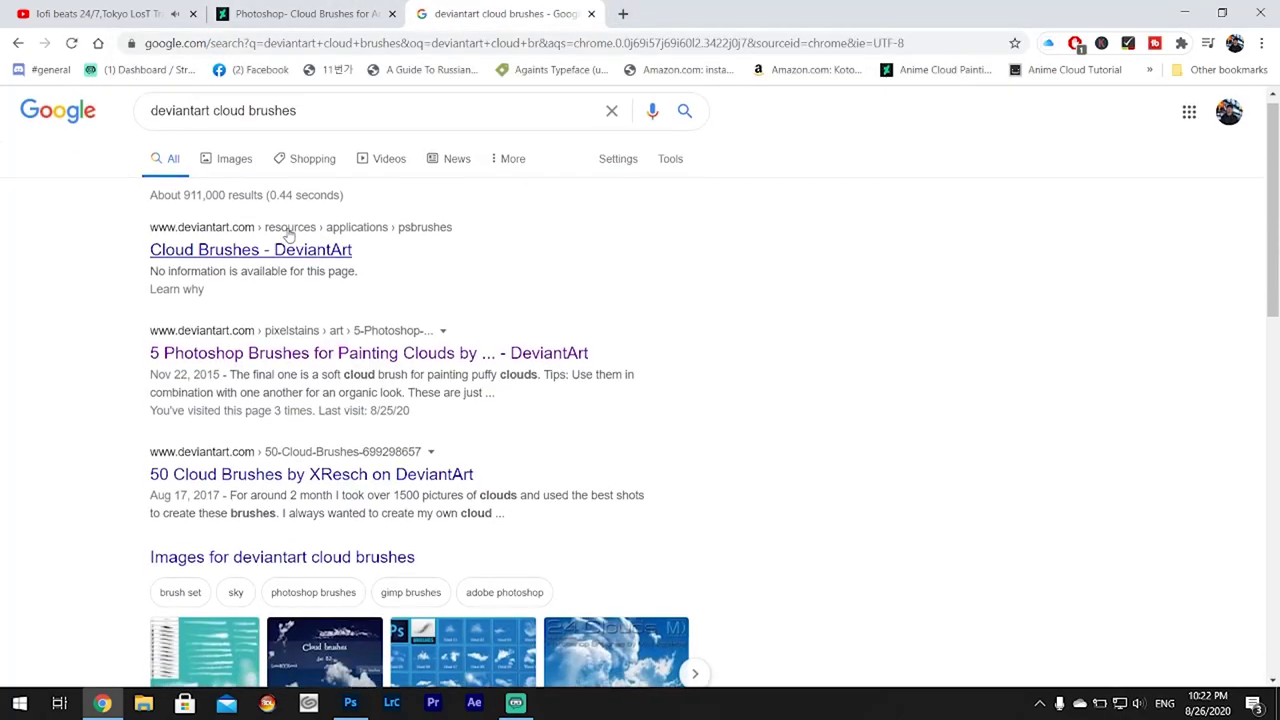
{"action": "scroll", "coordinate": [288, 233], "scroll_direction": "down", "scroll_amount": 1}
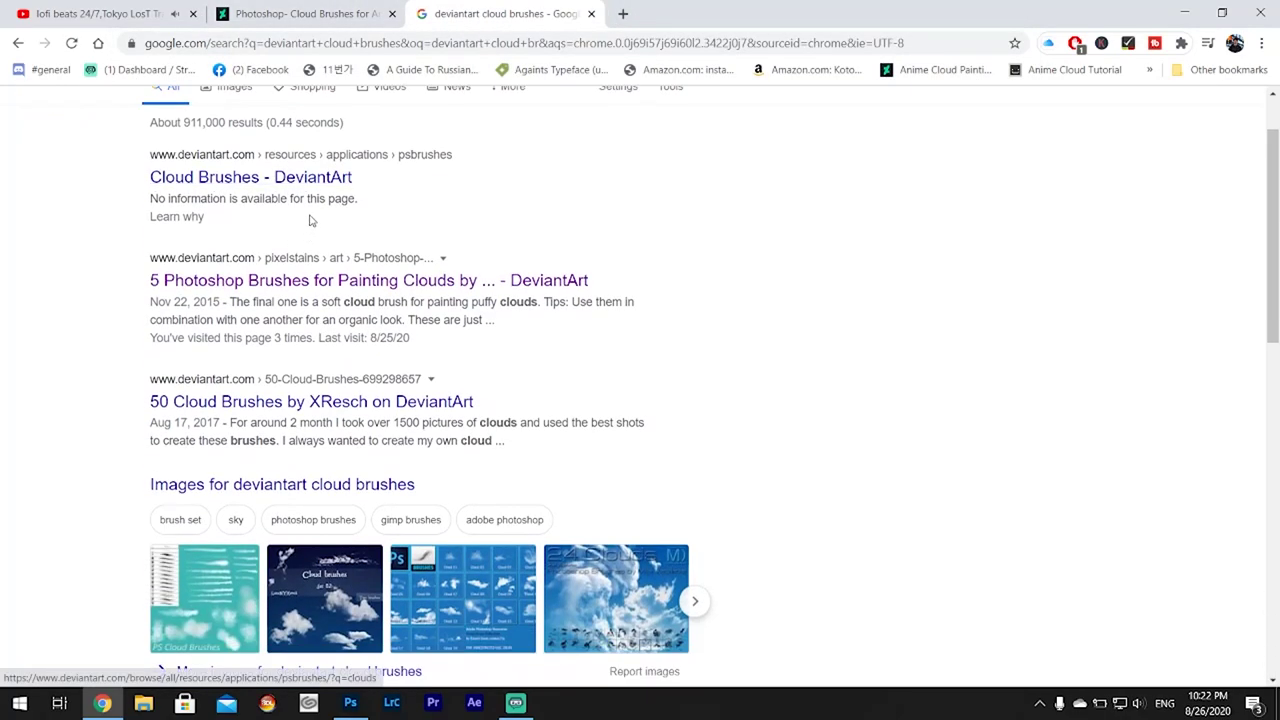
{"action": "left_click", "coordinate": [378, 291]}
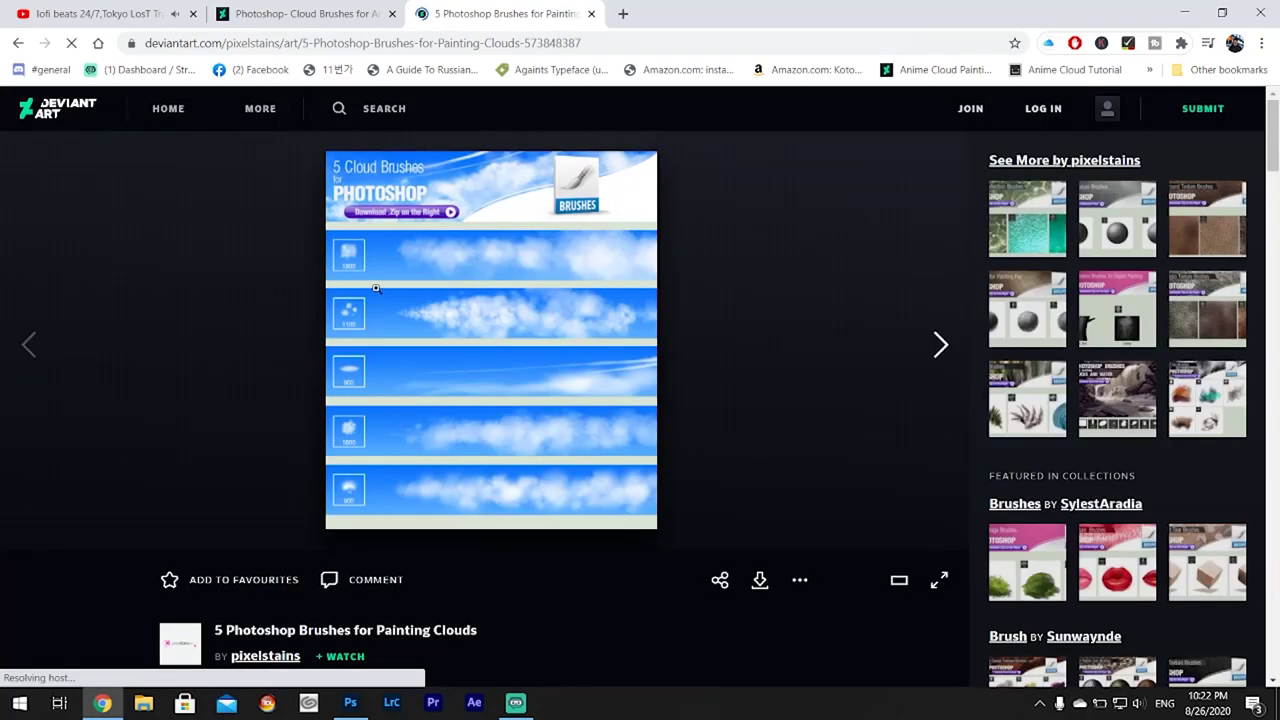
{"action": "left_click", "coordinate": [568, 351]}
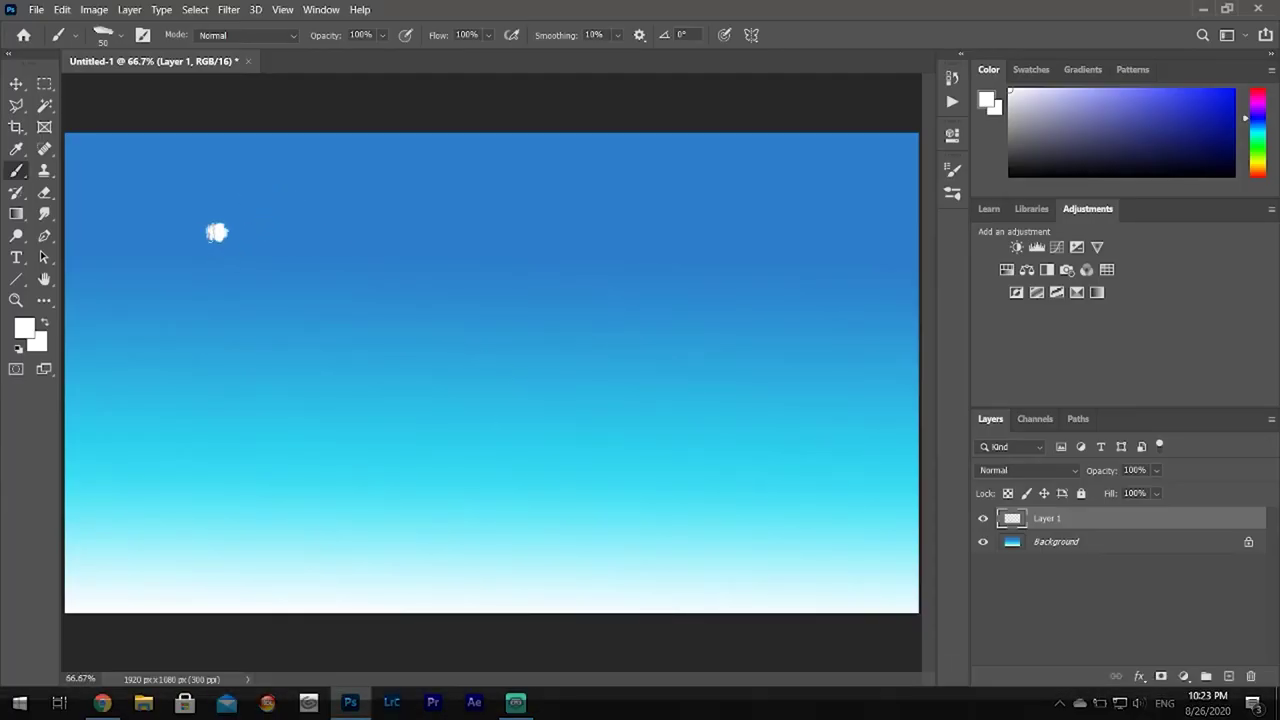
- Paint a white cloud upper left, another near top centre, and a small puff above it
{"action": "mouse_move", "coordinate": [217, 233]}
{"action": "left_mouse_down"}
{"action": "mouse_move", "coordinate": [350, 253]}
{"action": "mouse_move", "coordinate": [298, 222]}
{"action": "mouse_move", "coordinate": [350, 193]}
{"action": "mouse_move", "coordinate": [323, 190]}
{"action": "left_mouse_up"}
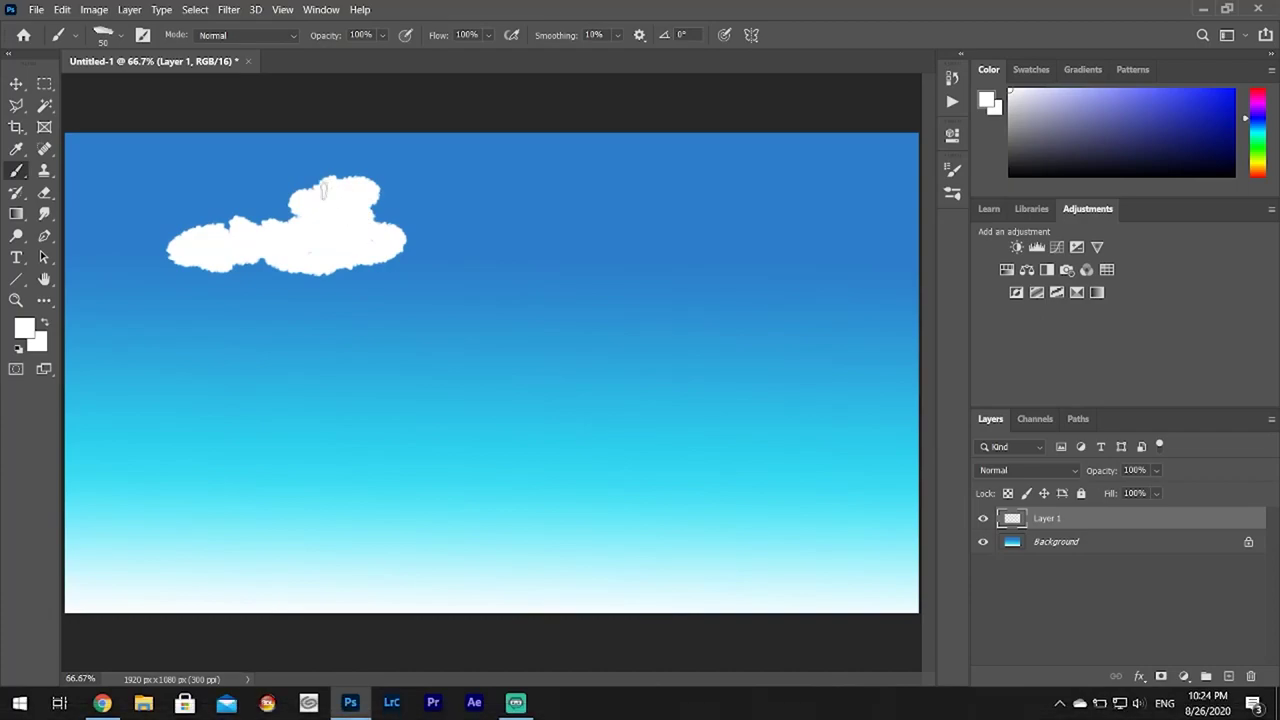
{"action": "mouse_move", "coordinate": [574, 277]}
{"action": "left_mouse_down"}
{"action": "mouse_move", "coordinate": [485, 300]}
{"action": "mouse_move", "coordinate": [600, 305]}
{"action": "mouse_move", "coordinate": [671, 291]}
{"action": "mouse_move", "coordinate": [630, 285]}
{"action": "mouse_move", "coordinate": [614, 267]}
{"action": "mouse_move", "coordinate": [620, 245]}
{"action": "mouse_move", "coordinate": [592, 245]}
{"action": "mouse_move", "coordinate": [578, 280]}
{"action": "mouse_move", "coordinate": [457, 292]}
{"action": "mouse_move", "coordinate": [526, 282]}
{"action": "mouse_move", "coordinate": [557, 293]}
{"action": "mouse_move", "coordinate": [530, 325]}
{"action": "mouse_move", "coordinate": [583, 307]}
{"action": "left_mouse_up"}
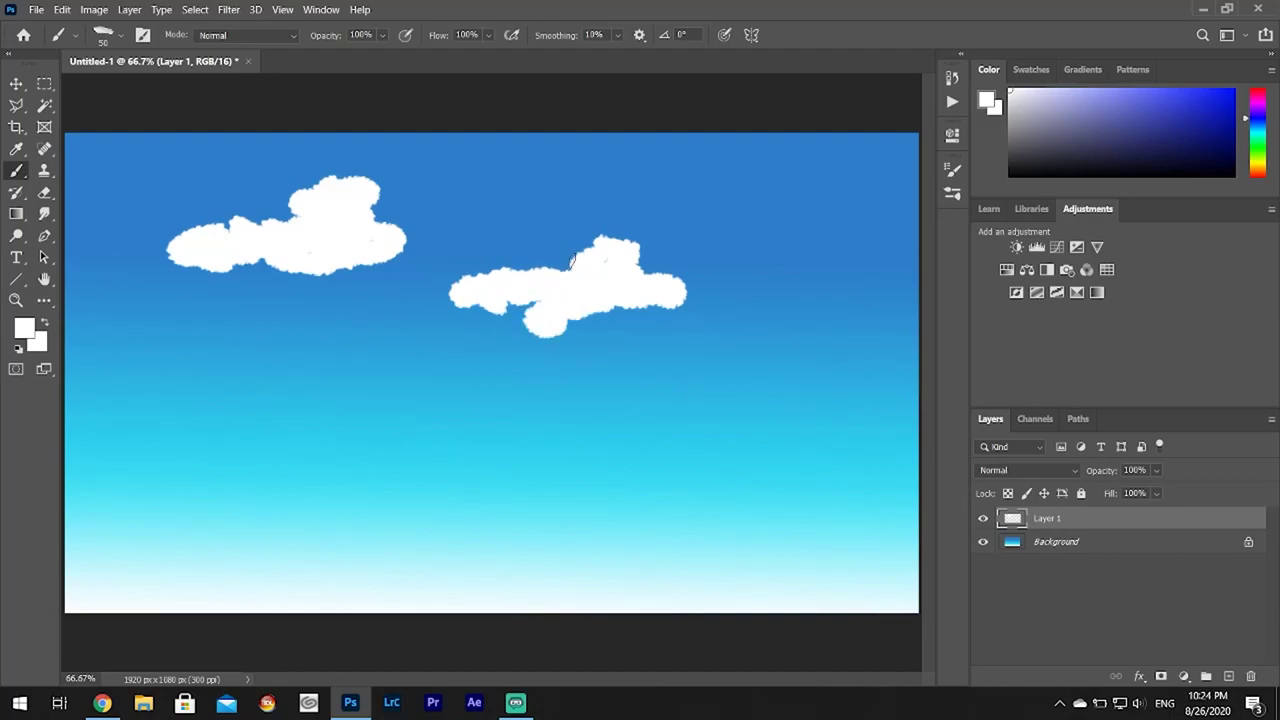
{"action": "mouse_move", "coordinate": [560, 248]}
{"action": "left_mouse_down"}
{"action": "mouse_move", "coordinate": [520, 243]}
{"action": "mouse_move", "coordinate": [550, 246]}
{"action": "mouse_move", "coordinate": [582, 226]}
{"action": "mouse_move", "coordinate": [555, 240]}
{"action": "mouse_move", "coordinate": [528, 229]}
{"action": "left_mouse_up"}
- Shrink the brush to 31 px and paint three thin flat clouds lower in the sky
{"action": "left_click", "coordinate": [110, 35]}
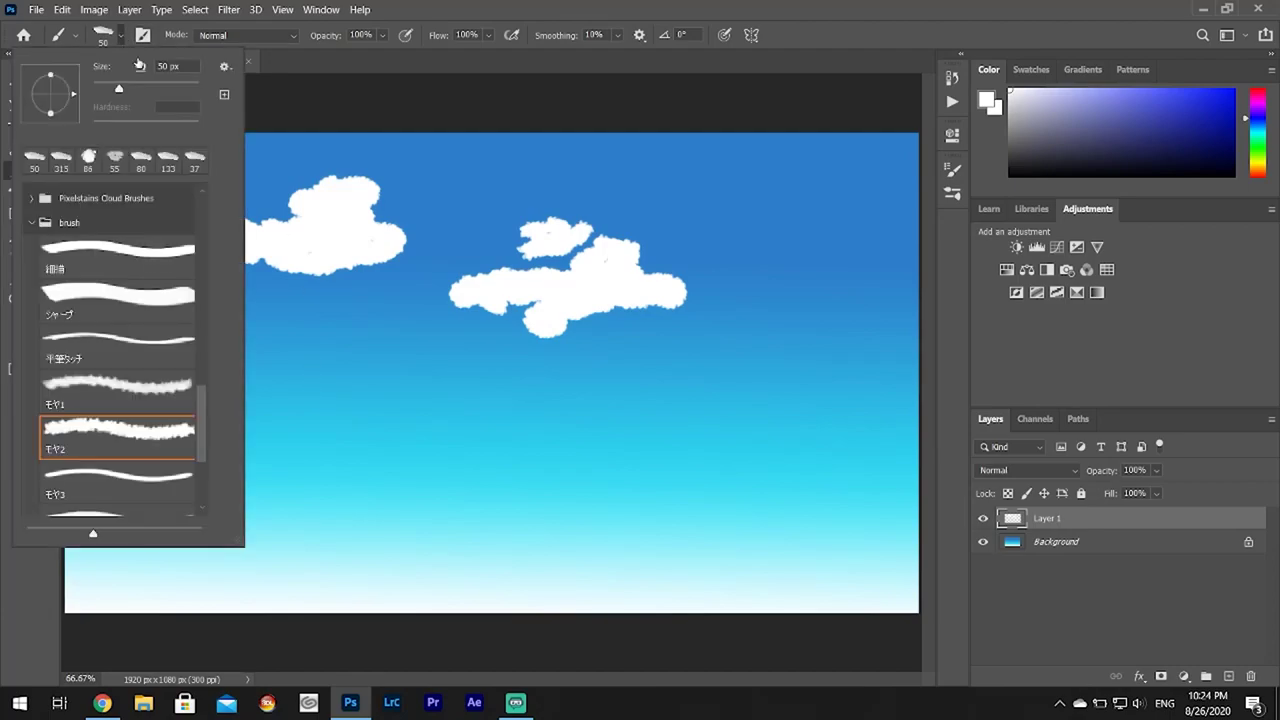
{"action": "left_click_drag", "start_coordinate": [115, 90], "coordinate": [110, 91]}
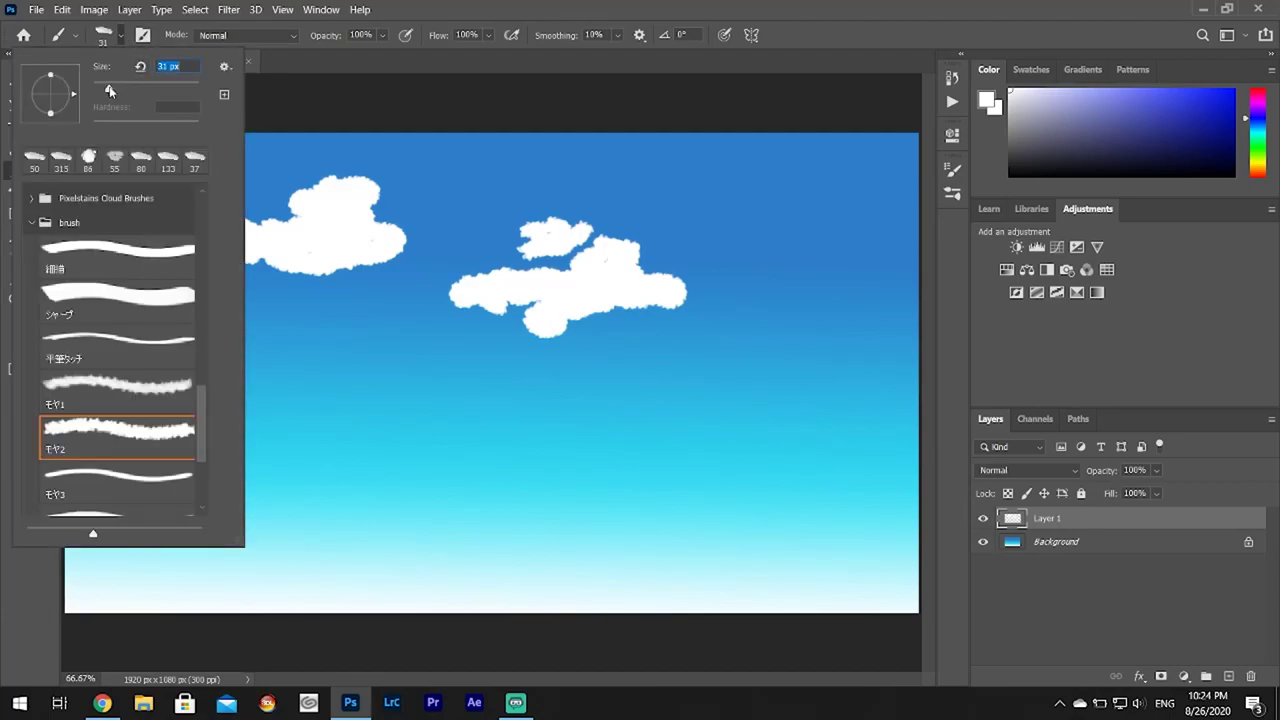
{"action": "left_click", "coordinate": [282, 404]}
{"action": "left_click_drag", "start_coordinate": [280, 403], "coordinate": [358, 384]}
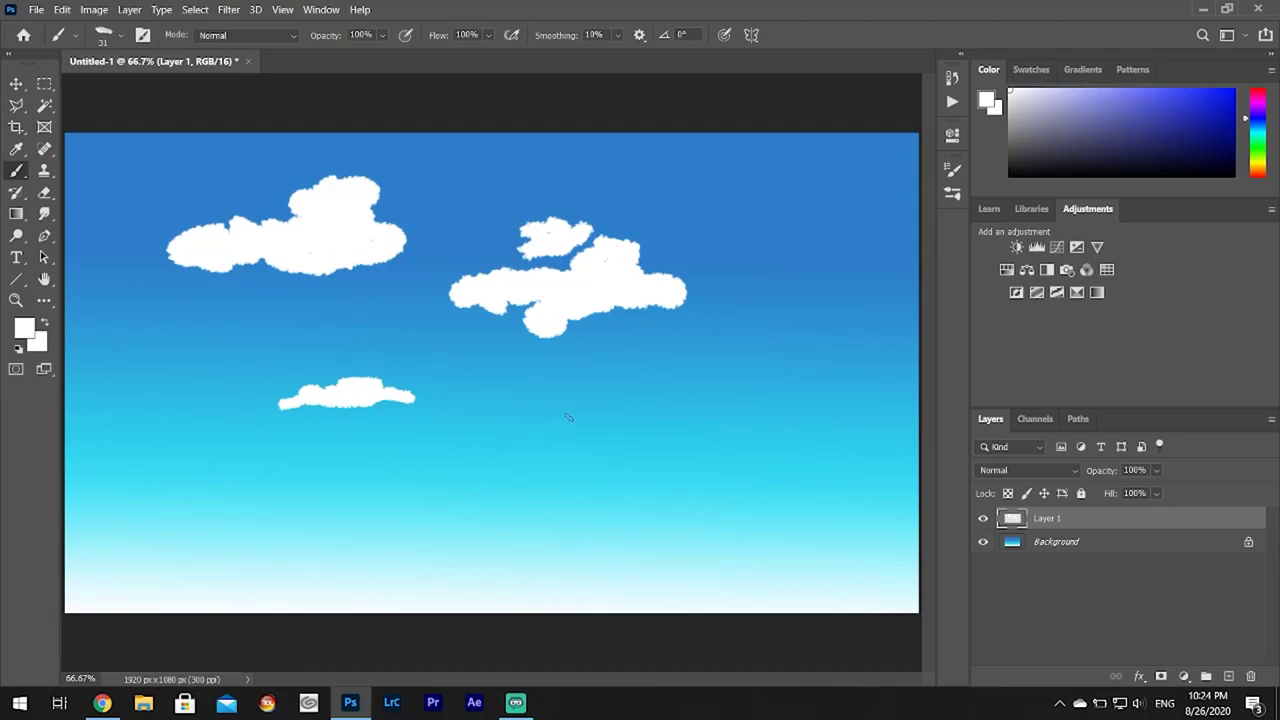
{"action": "mouse_move", "coordinate": [575, 427]}
{"action": "left_mouse_down"}
{"action": "mouse_move", "coordinate": [530, 440]}
{"action": "mouse_move", "coordinate": [640, 446]}
{"action": "mouse_move", "coordinate": [575, 436]}
{"action": "mouse_move", "coordinate": [630, 436]}
{"action": "mouse_move", "coordinate": [610, 436]}
{"action": "mouse_move", "coordinate": [638, 420]}
{"action": "mouse_move", "coordinate": [603, 431]}
{"action": "mouse_move", "coordinate": [620, 427]}
{"action": "left_mouse_up"}
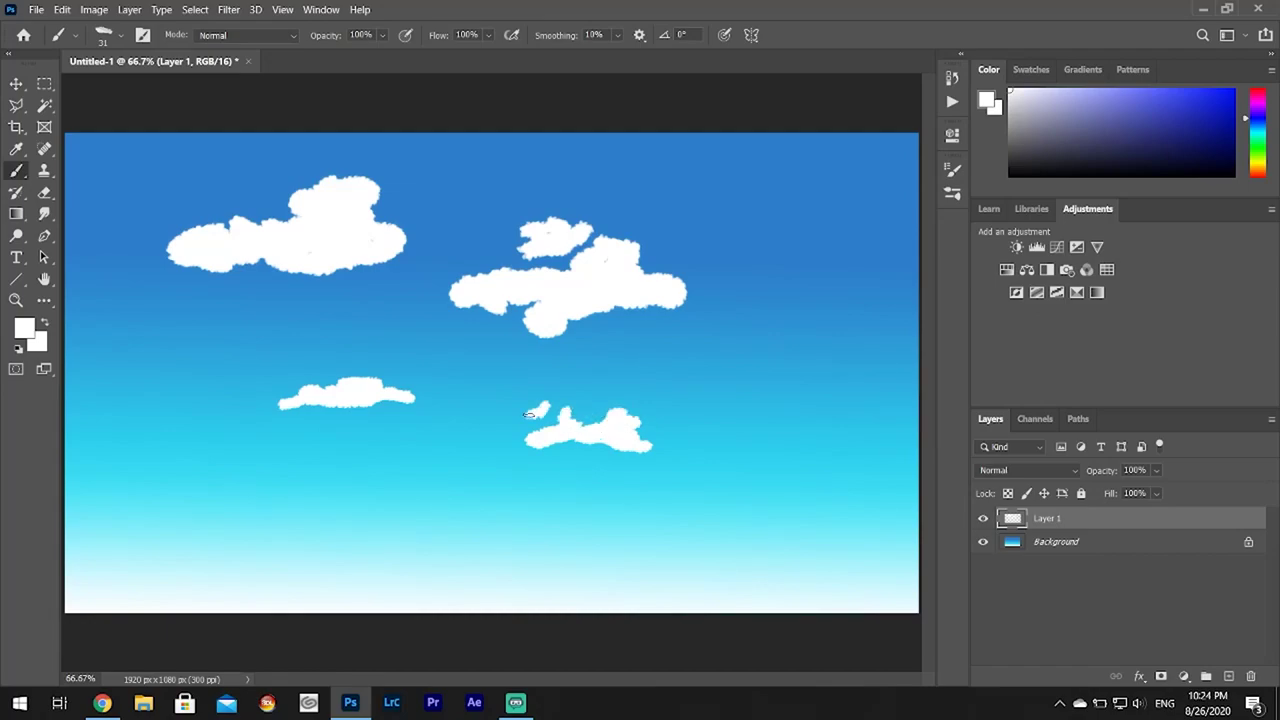
{"action": "mouse_move", "coordinate": [538, 409]}
{"action": "left_mouse_down"}
{"action": "mouse_move", "coordinate": [548, 398]}
{"action": "mouse_move", "coordinate": [504, 396]}
{"action": "mouse_move", "coordinate": [538, 389]}
{"action": "left_mouse_up"}
{"action": "mouse_move", "coordinate": [320, 514]}
{"action": "left_mouse_down"}
{"action": "mouse_move", "coordinate": [390, 511]}
{"action": "mouse_move", "coordinate": [322, 508]}
{"action": "mouse_move", "coordinate": [399, 493]}
{"action": "left_mouse_up"}
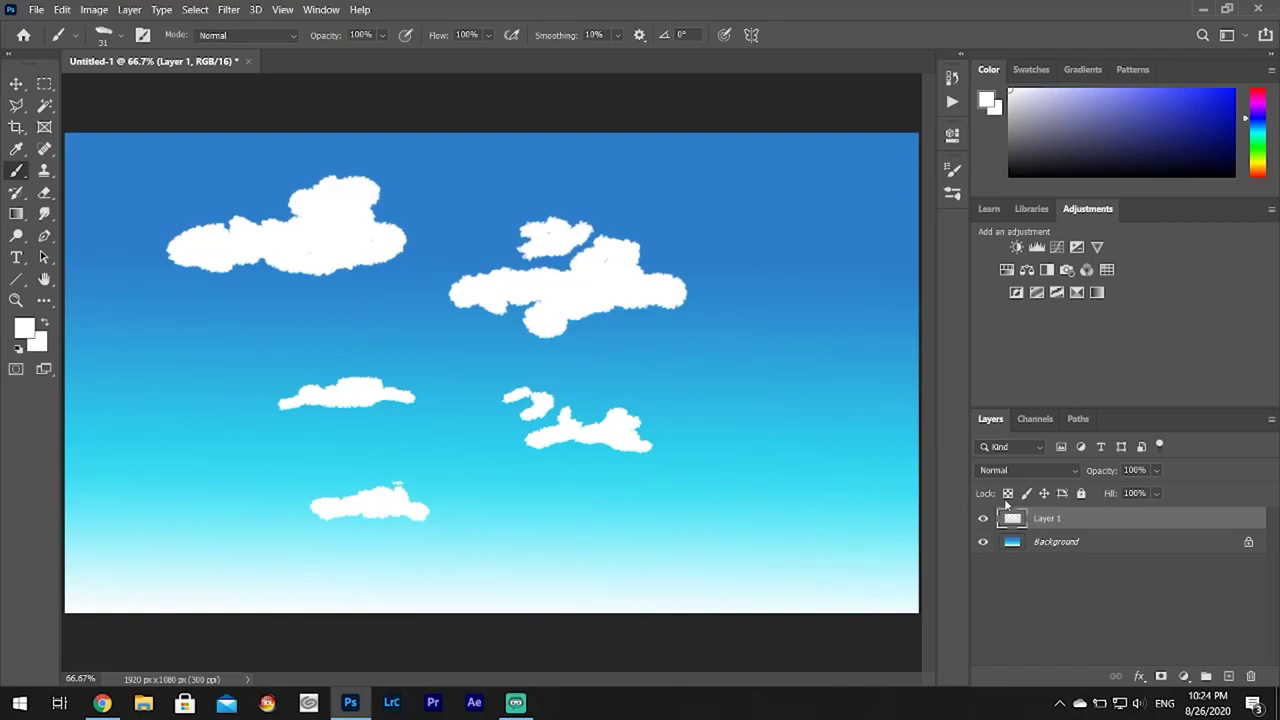
- Add a layer named 'Distant Clouds' and brush a white band along the horizon
{"action": "left_click", "coordinate": [1231, 674]}
{"action": "double_click", "coordinate": [1047, 517]}
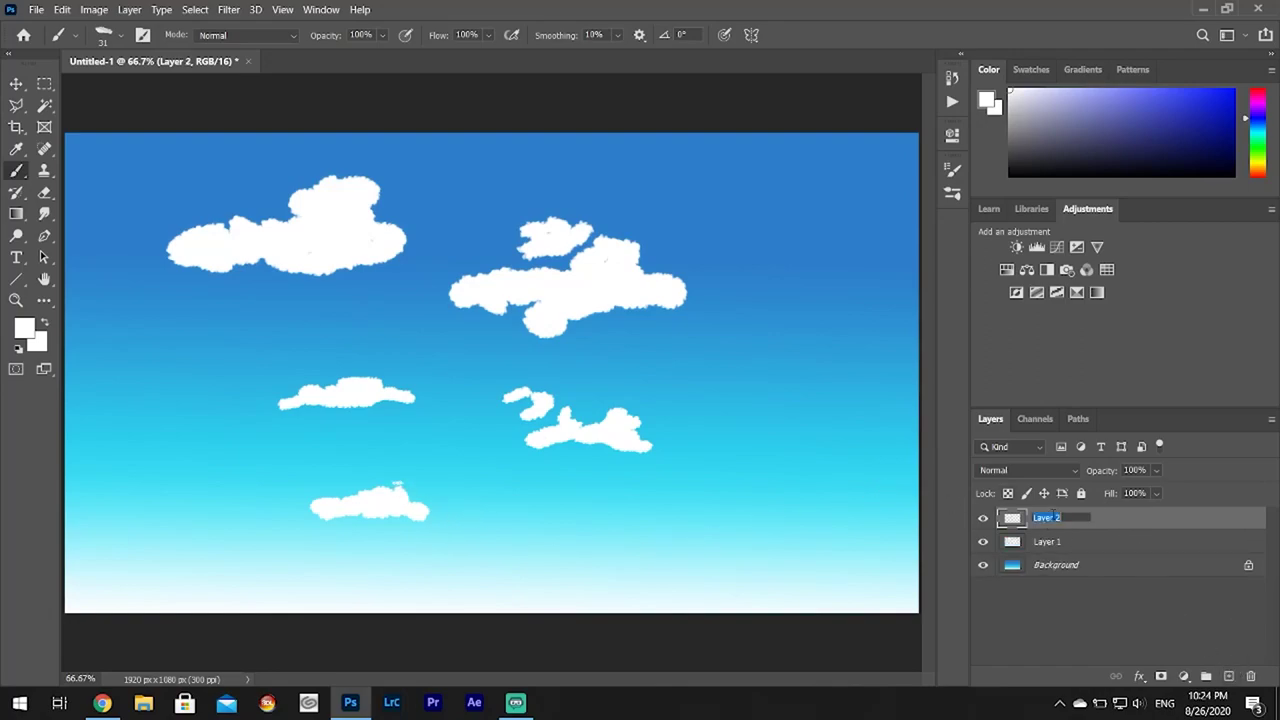
{"action": "type", "text": "Dista"}
{"action": "type", "text": "nt Clouds"}
{"action": "key", "text": "Return"}
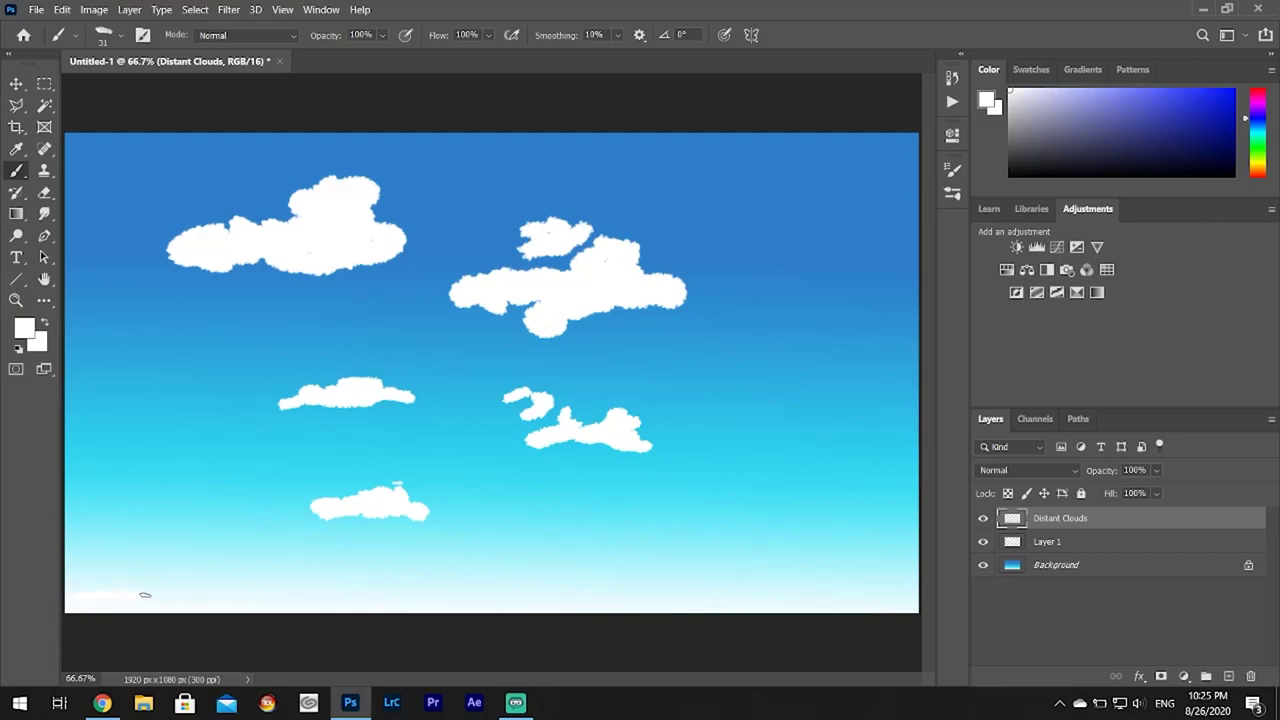
{"action": "left_click_drag", "start_coordinate": [145, 595], "coordinate": [852, 597]}
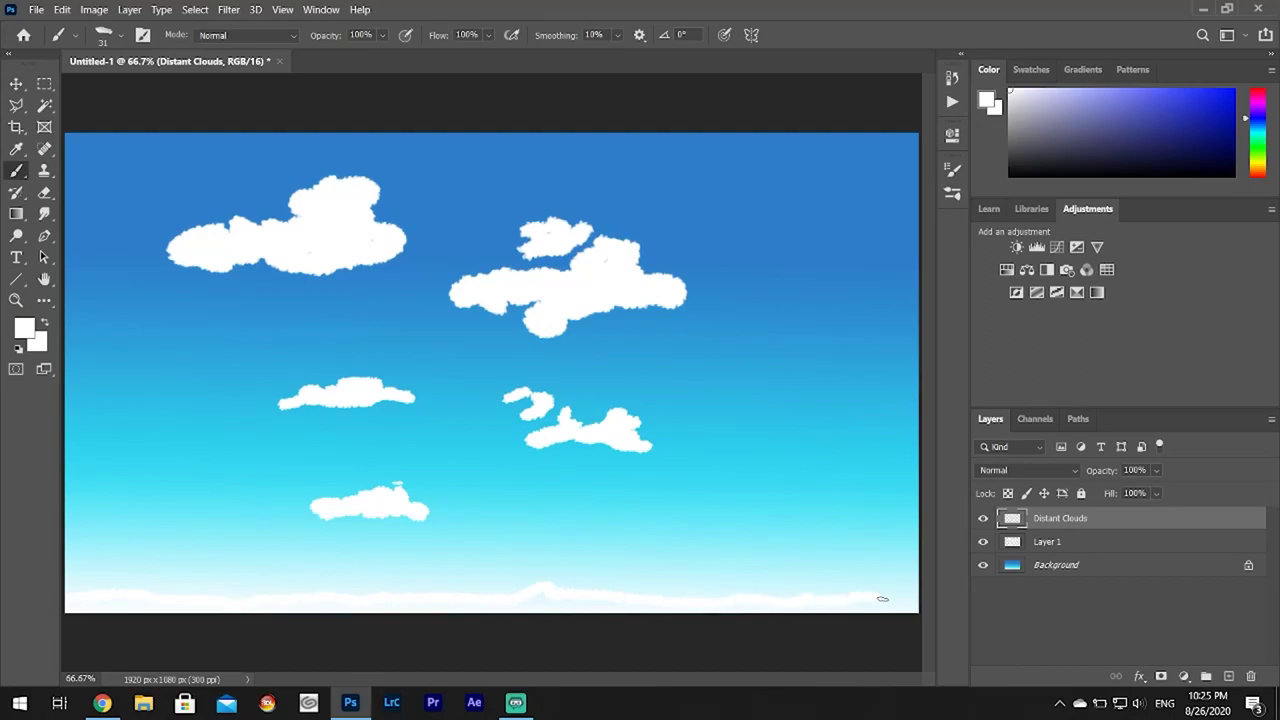
- Brighten and erase-shape the horizon band with the sky hidden, then view CMYK Proof Colors
{"action": "left_click", "coordinate": [983, 566]}
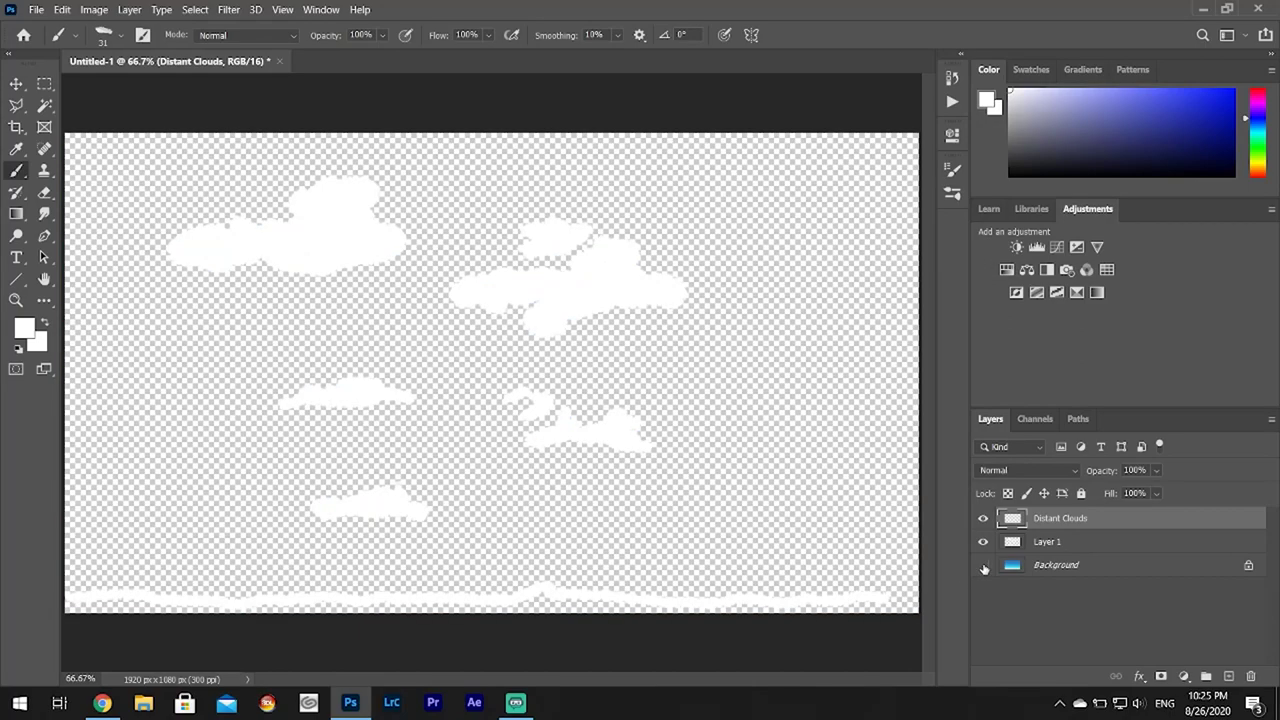
{"action": "left_click_drag", "start_coordinate": [880, 594], "coordinate": [324, 595]}
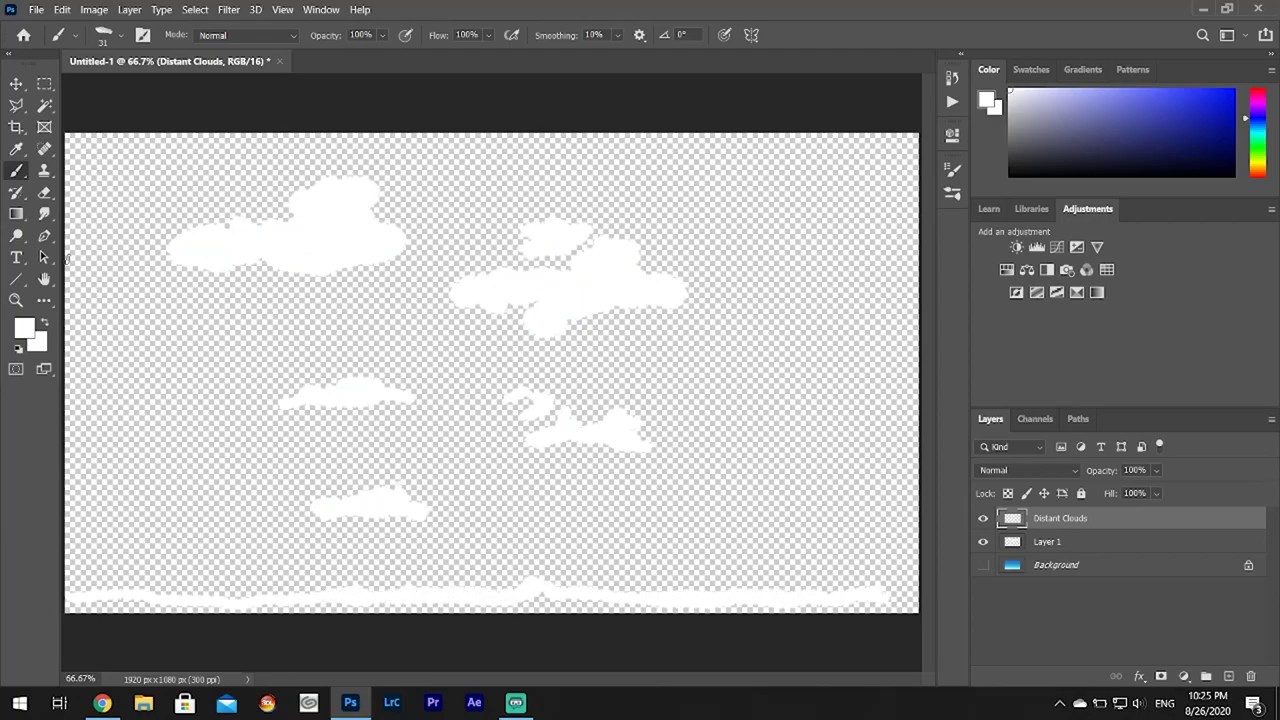
{"action": "left_click", "coordinate": [44, 192]}
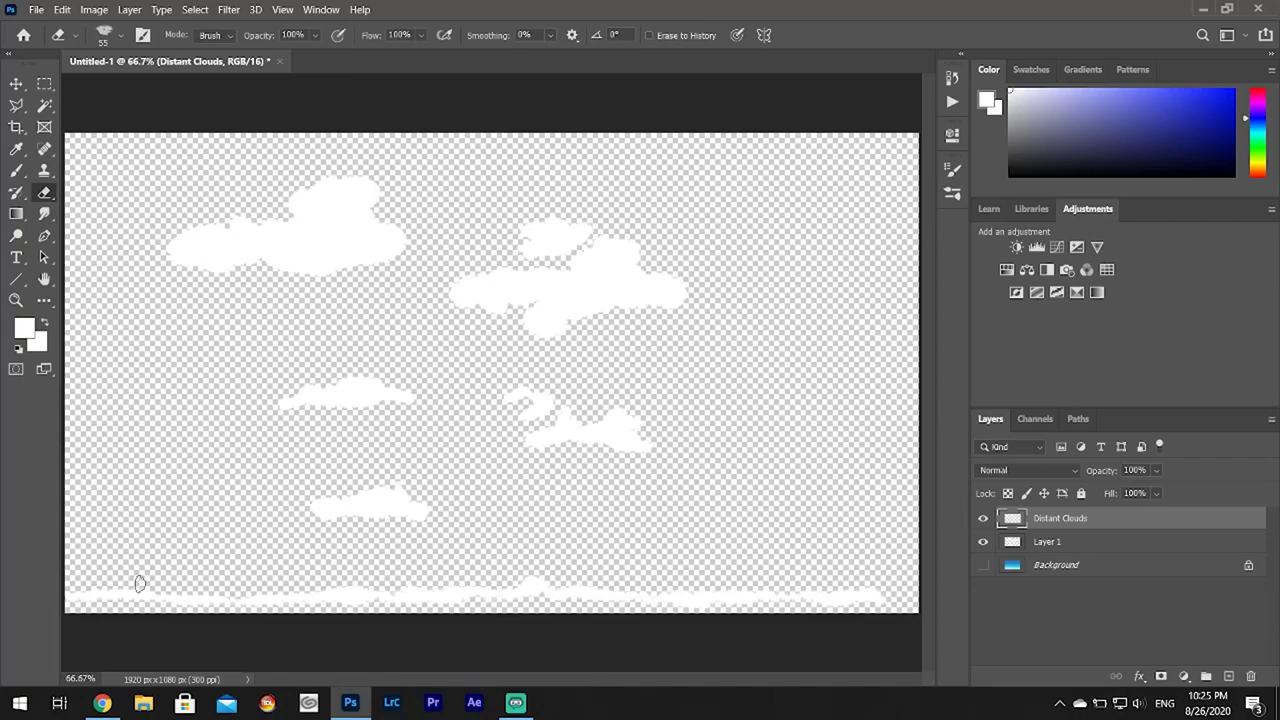
{"action": "left_click", "coordinate": [982, 566]}
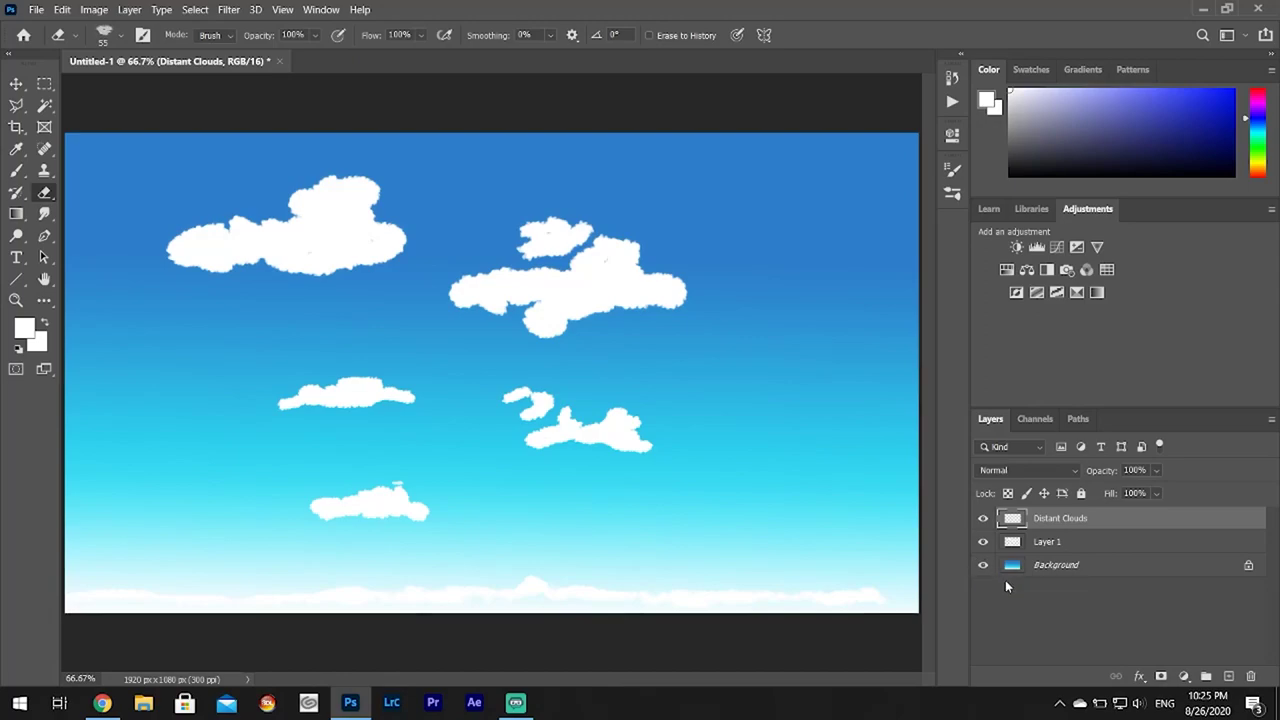
{"action": "key", "text": "ctrl+y"}
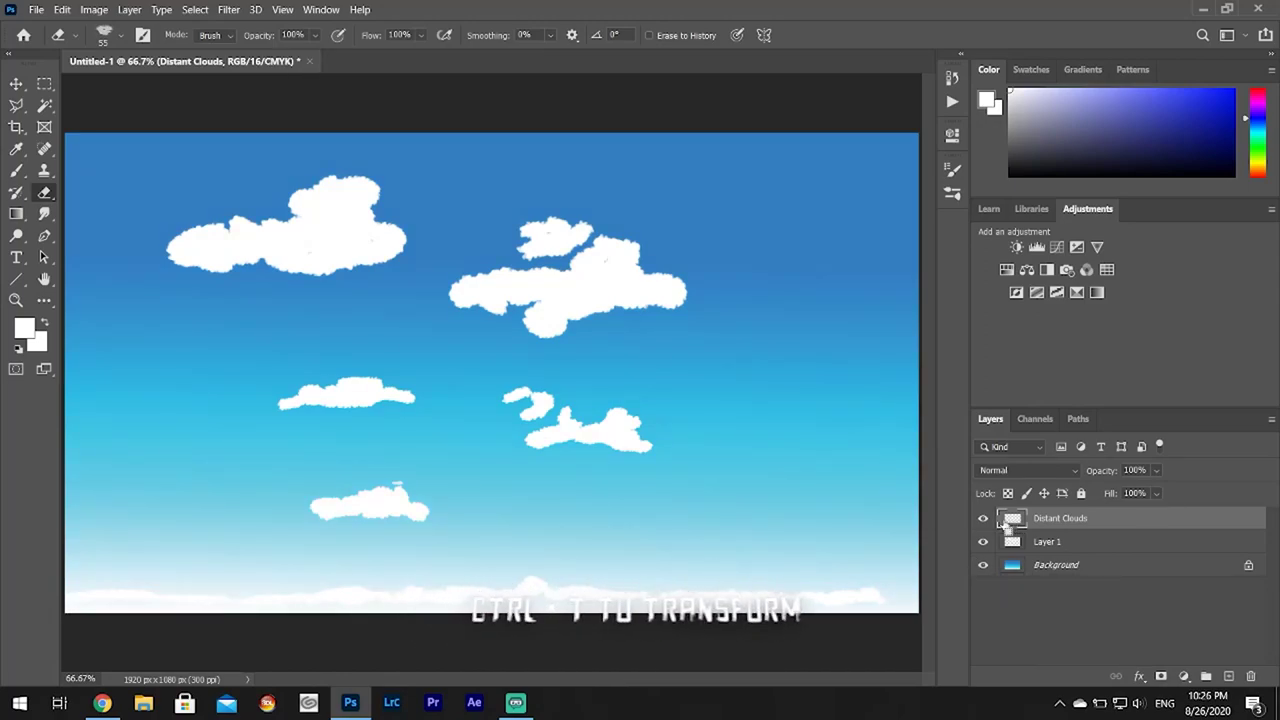
- Cancel the band transform and pull Layer 1's lower corners inward for perspective
{"action": "key", "text": "ctrl+t"}
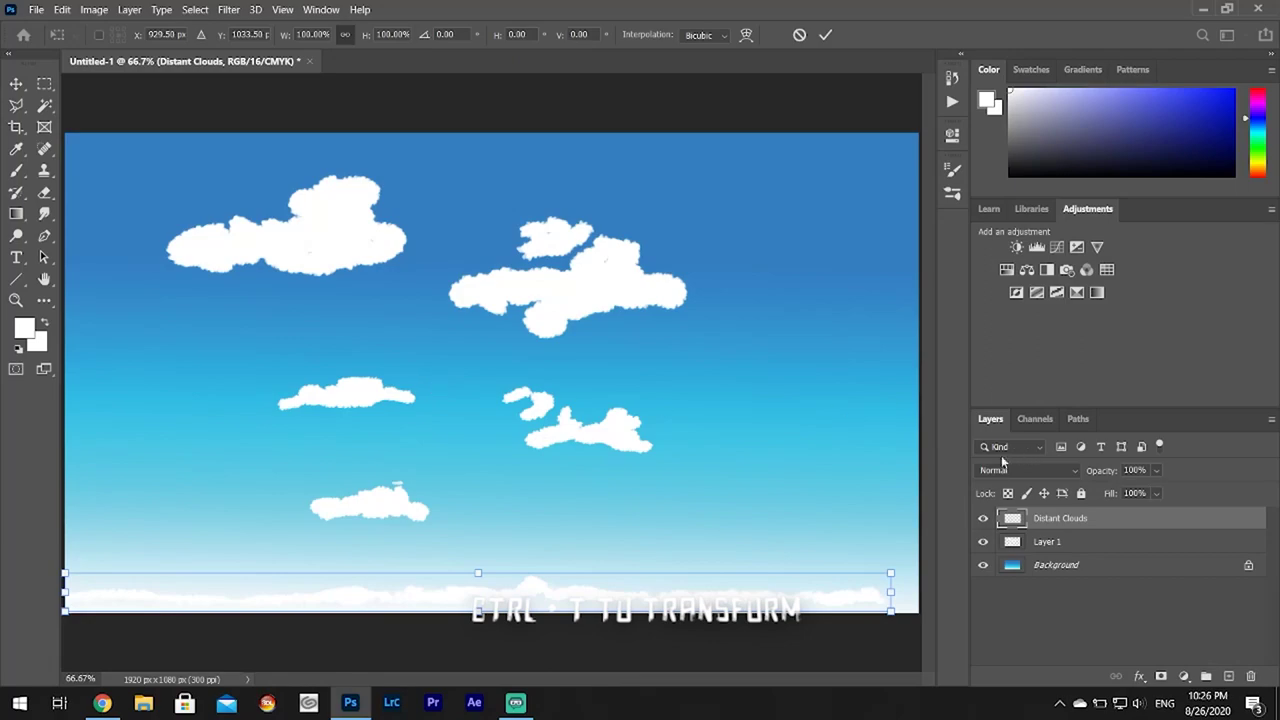
{"action": "key", "text": "e"}
{"action": "left_click", "coordinate": [1040, 541]}
{"action": "key", "text": "ctrl+t"}
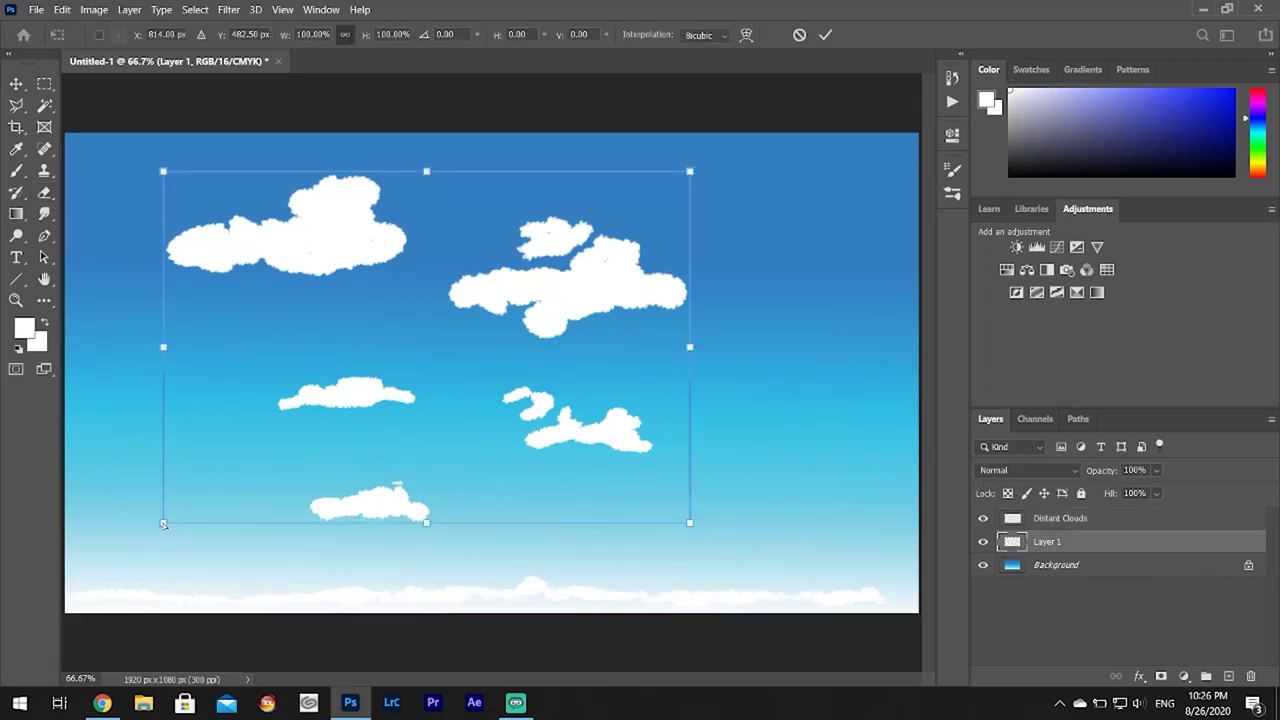
{"action": "left_click_drag", "start_coordinate": [163, 522], "coordinate": [249, 515]}
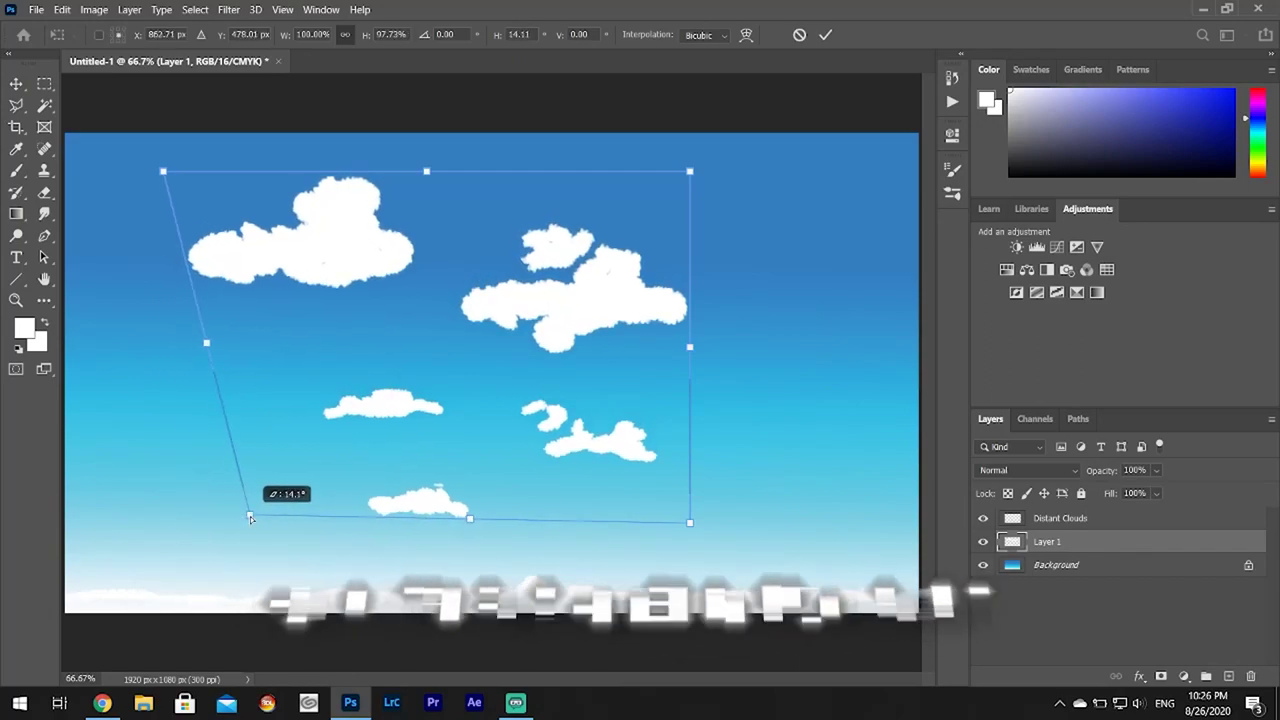
{"action": "left_click_drag", "start_coordinate": [690, 524], "coordinate": [642, 519]}
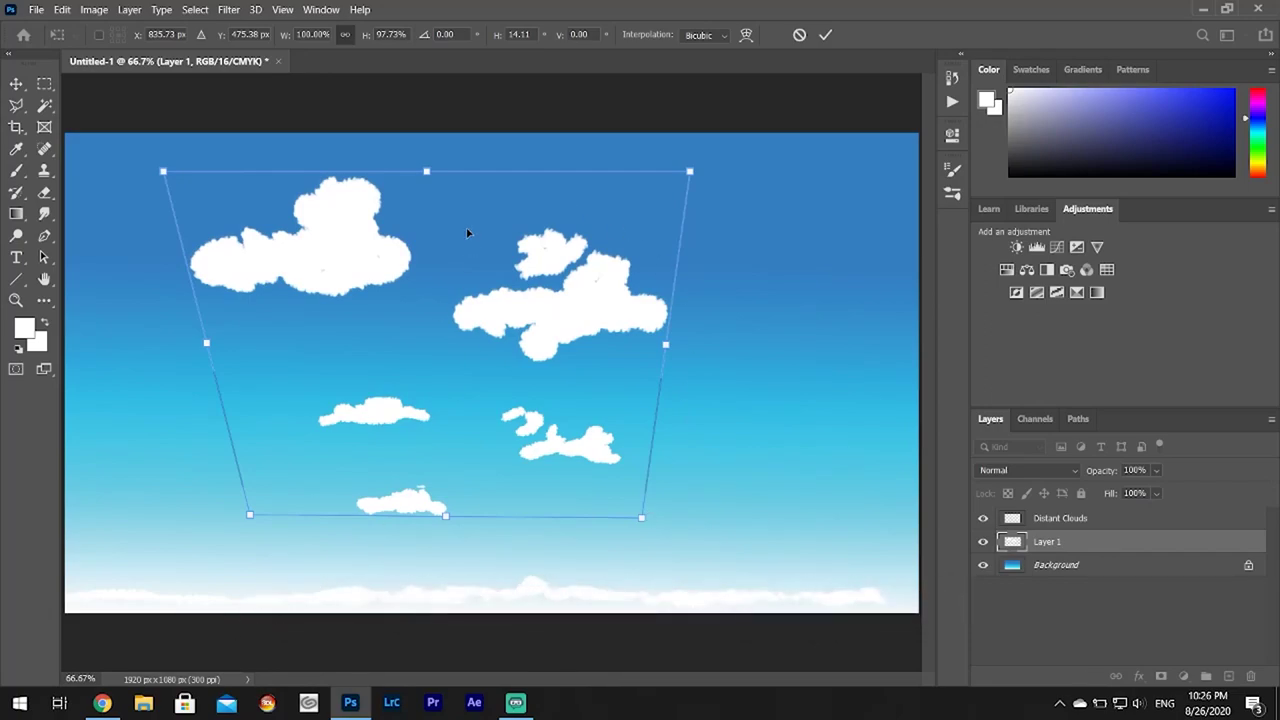
- Stretch the main clouds to the top of the sky and adjust their height and position
{"action": "left_click_drag", "start_coordinate": [426, 172], "coordinate": [426, 134]}
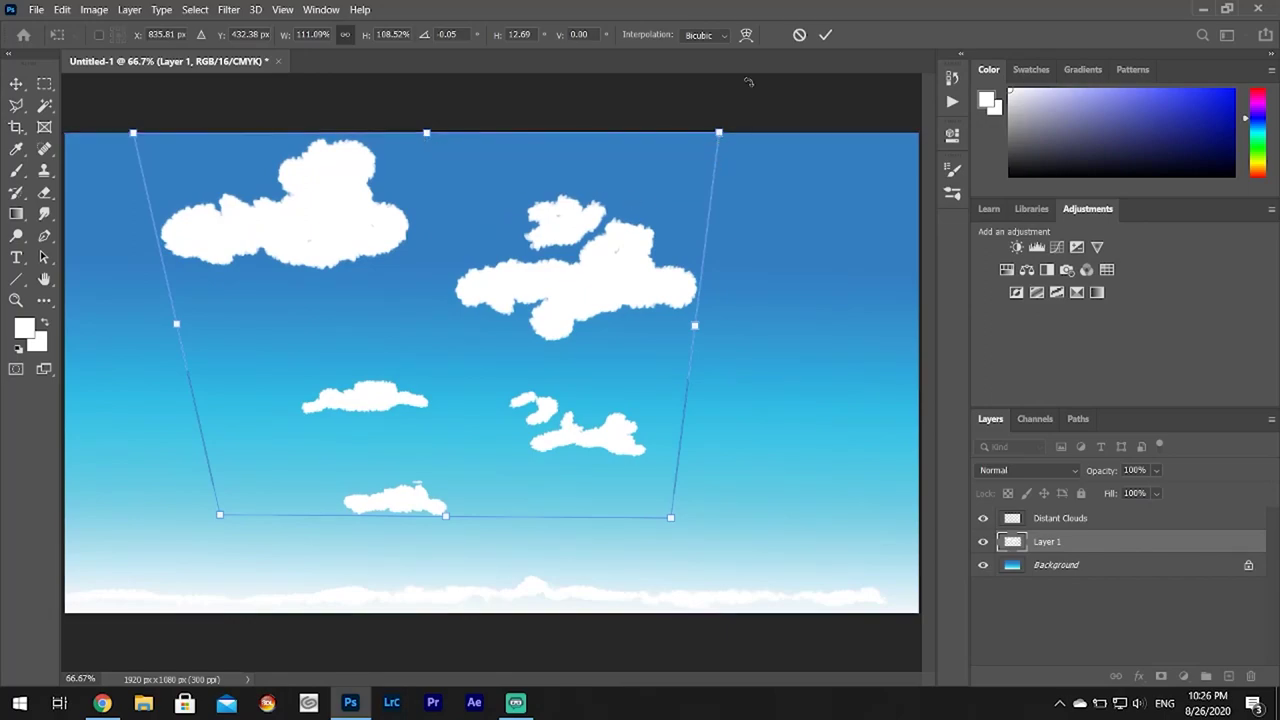
{"action": "left_click_drag", "start_coordinate": [604, 261], "coordinate": [646, 280]}
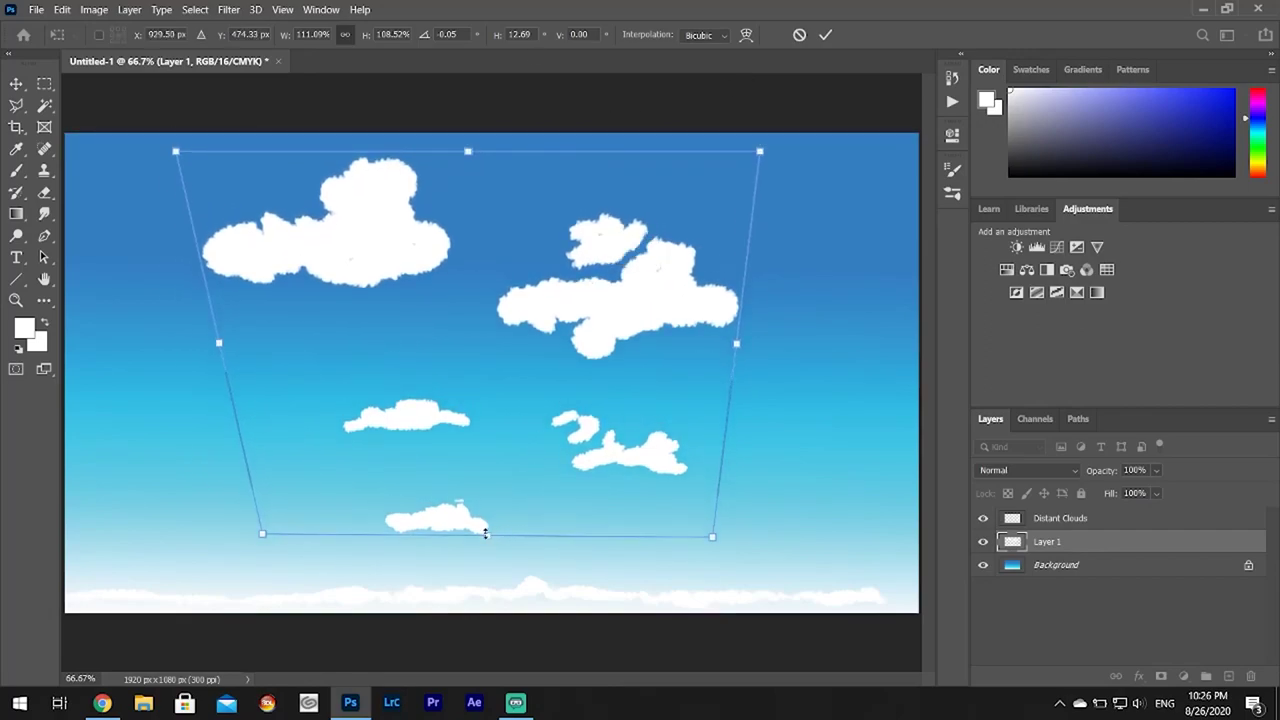
{"action": "left_click_drag", "start_coordinate": [485, 534], "coordinate": [498, 437]}
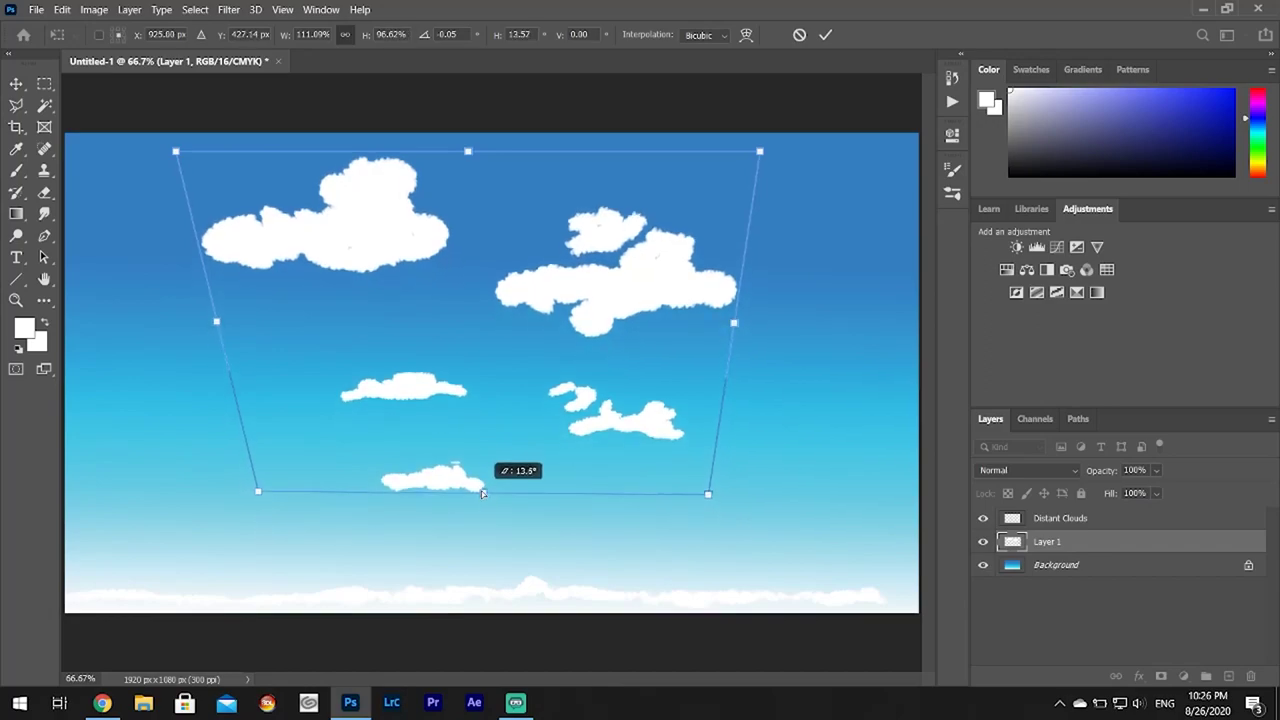
{"action": "left_click_drag", "start_coordinate": [505, 393], "coordinate": [510, 505]}
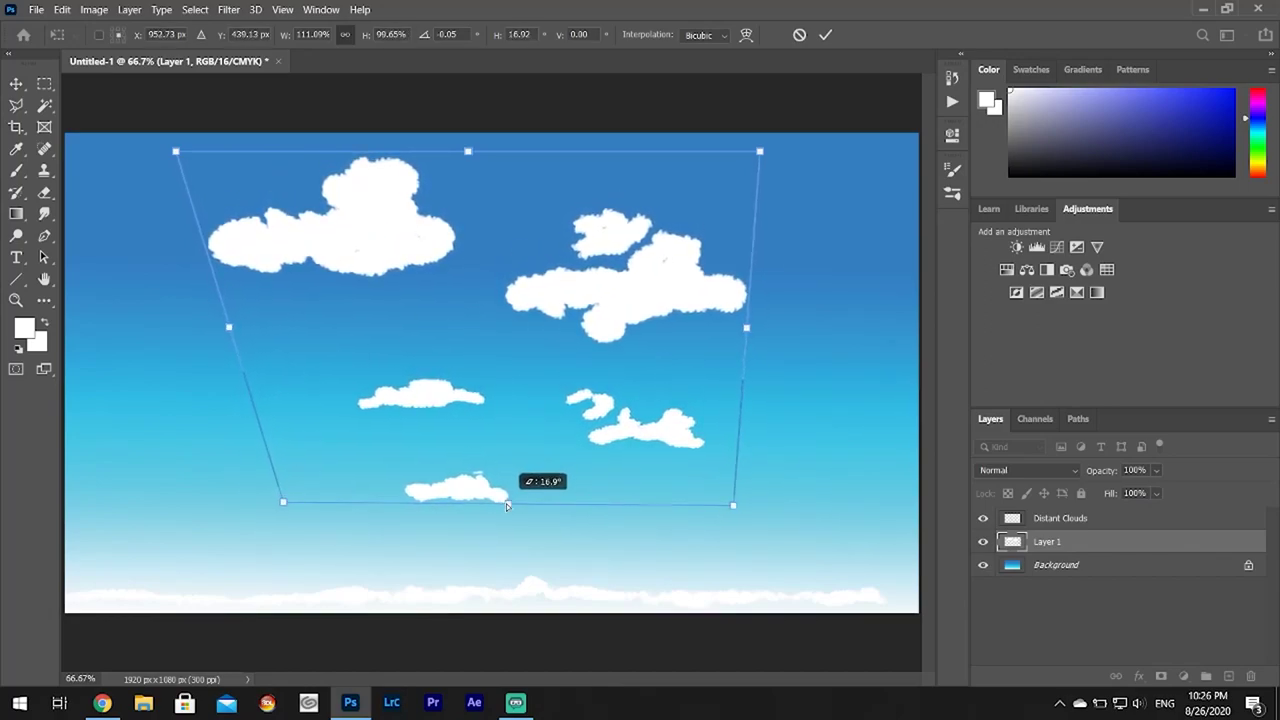
{"action": "left_click_drag", "start_coordinate": [510, 505], "coordinate": [501, 506]}
{"action": "left_click", "coordinate": [1109, 527]}
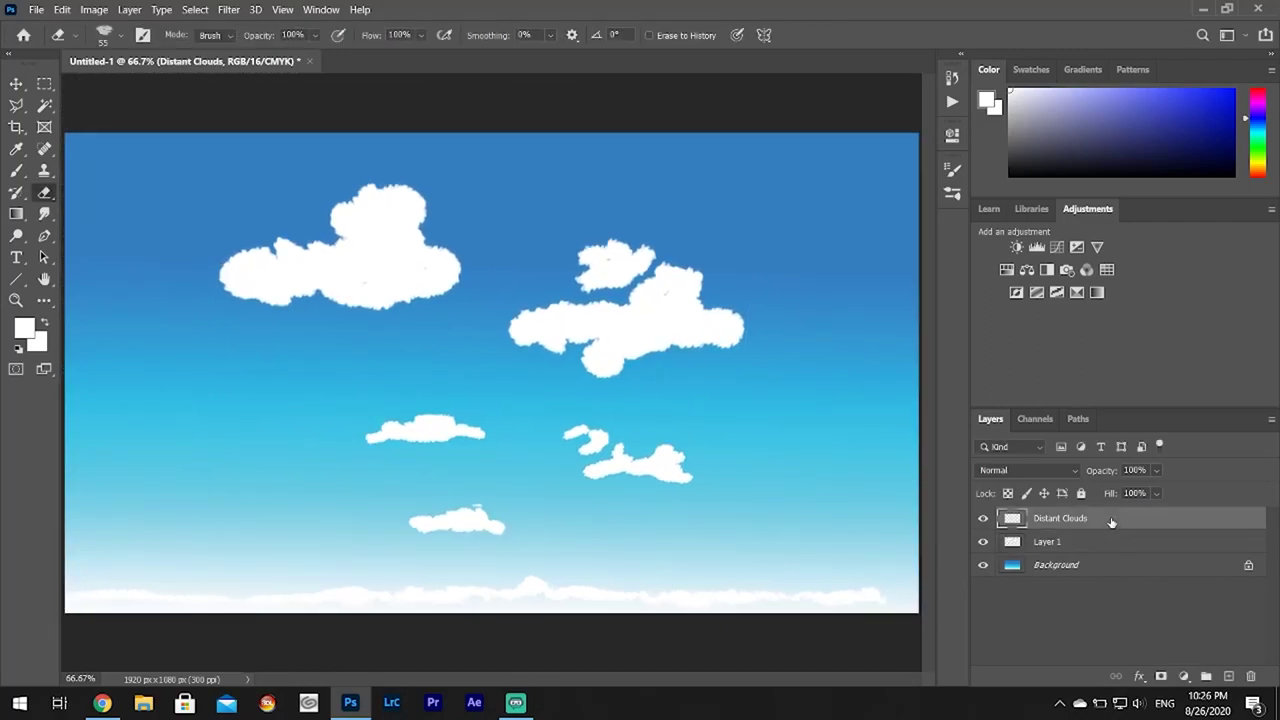
- Flatten the Distant Clouds band to about 66% height along the bottom edge
{"action": "key", "text": "ctrl+t"}
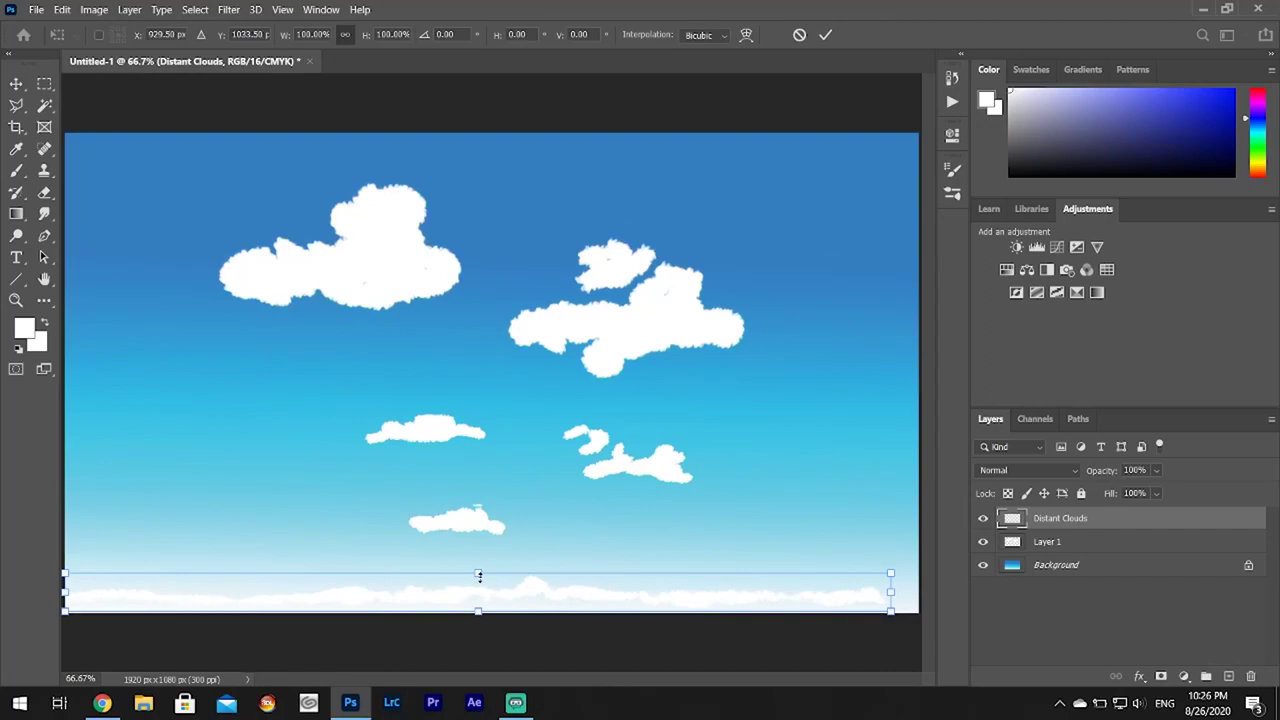
{"action": "mouse_move", "coordinate": [478, 576]}
{"action": "left_mouse_down"}
{"action": "mouse_move", "coordinate": [478, 594]}
{"action": "mouse_move", "coordinate": [525, 598]}
{"action": "left_mouse_up"}
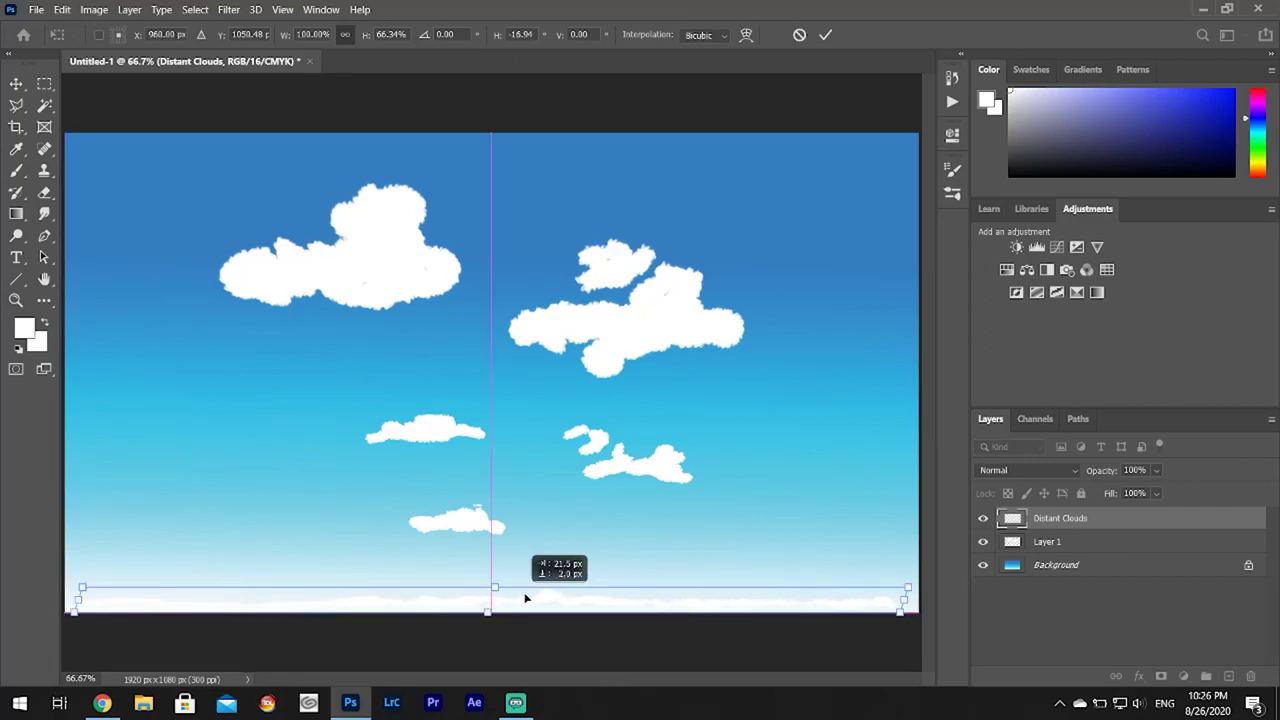
{"action": "key", "text": "Return"}
{"action": "key", "text": "e"}
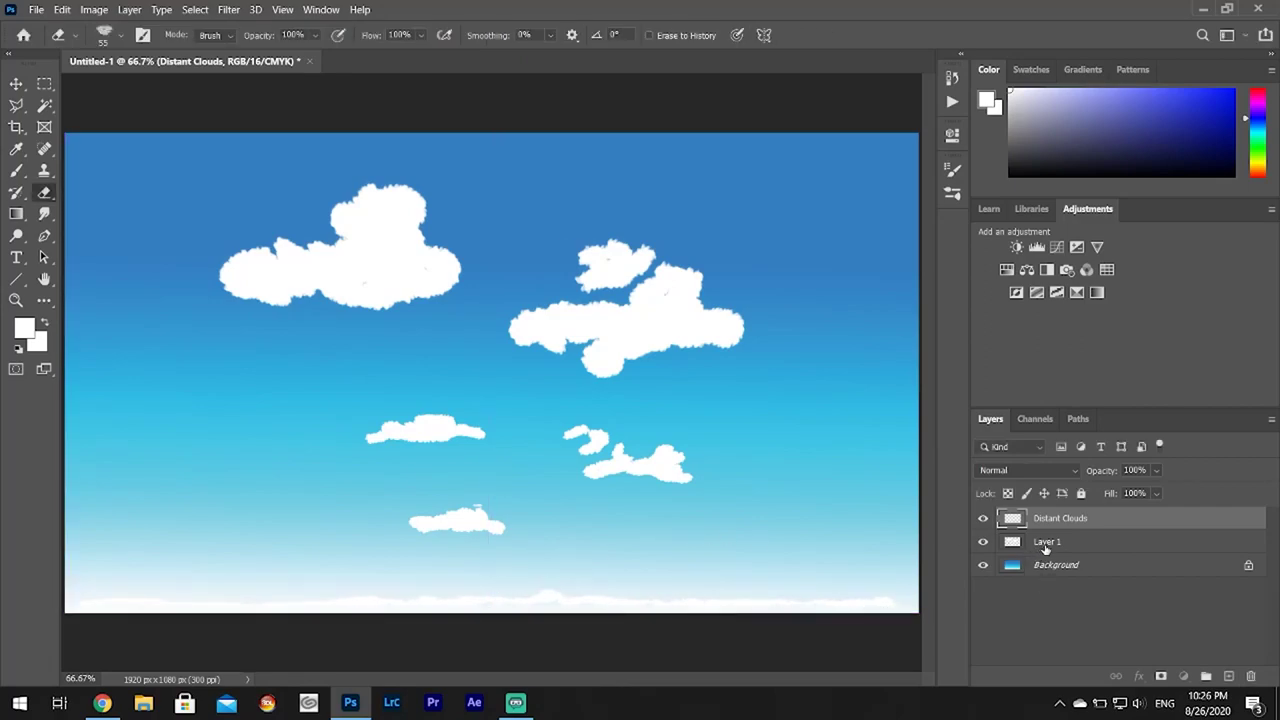
{"action": "left_click", "coordinate": [1045, 542]}
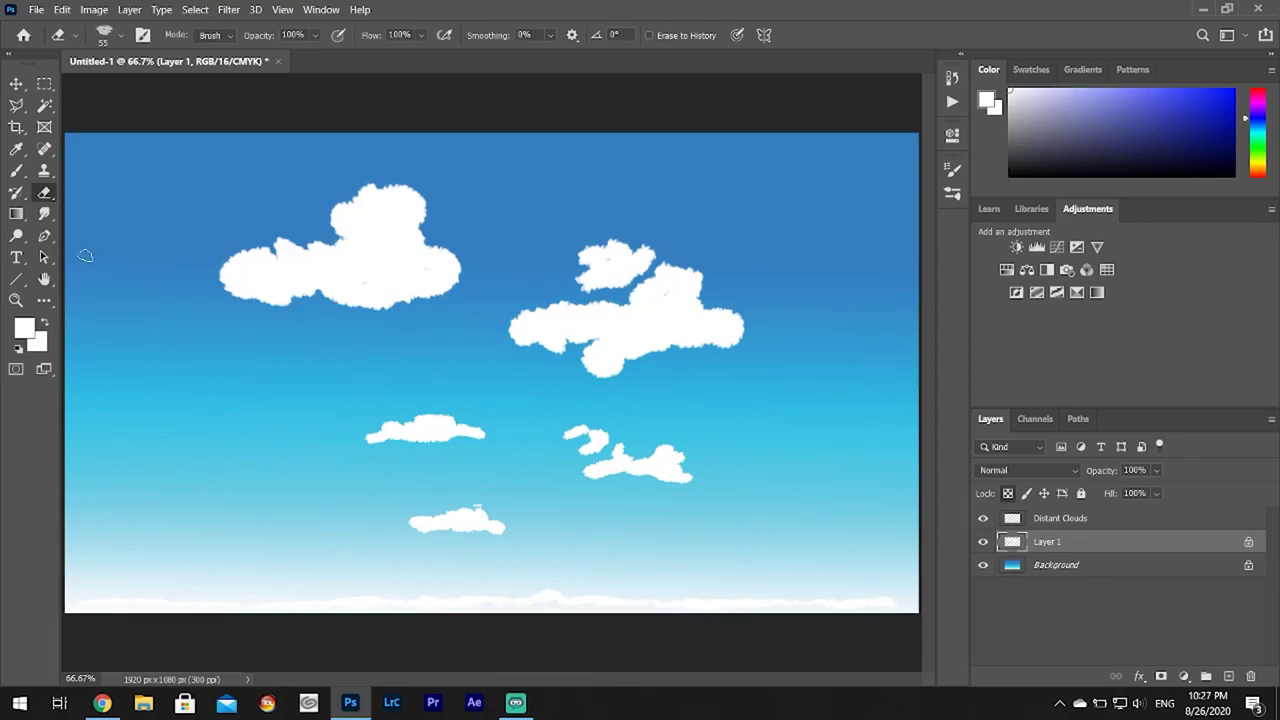
- Set the foreground colour to pale blue a1d3de, sampled from the sky and lightened
{"action": "left_click", "coordinate": [23, 328]}
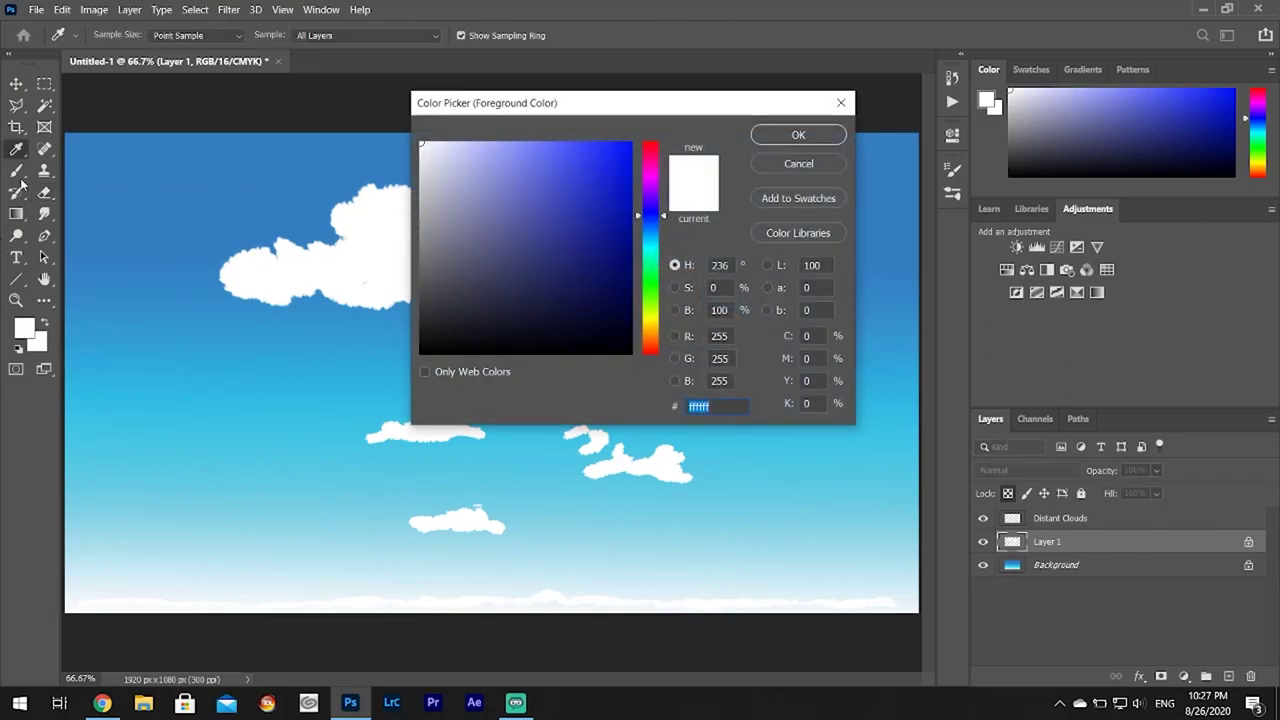
{"action": "left_click", "coordinate": [270, 425]}
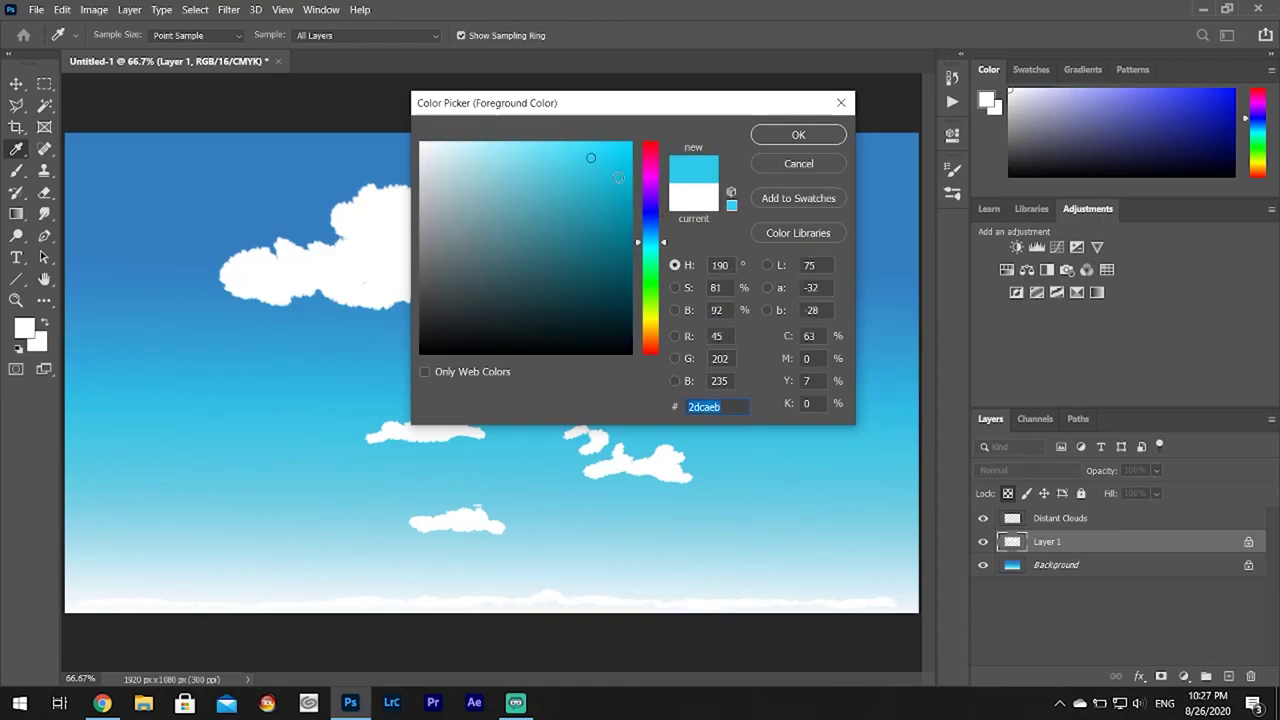
{"action": "left_click_drag", "start_coordinate": [591, 158], "coordinate": [481, 169]}
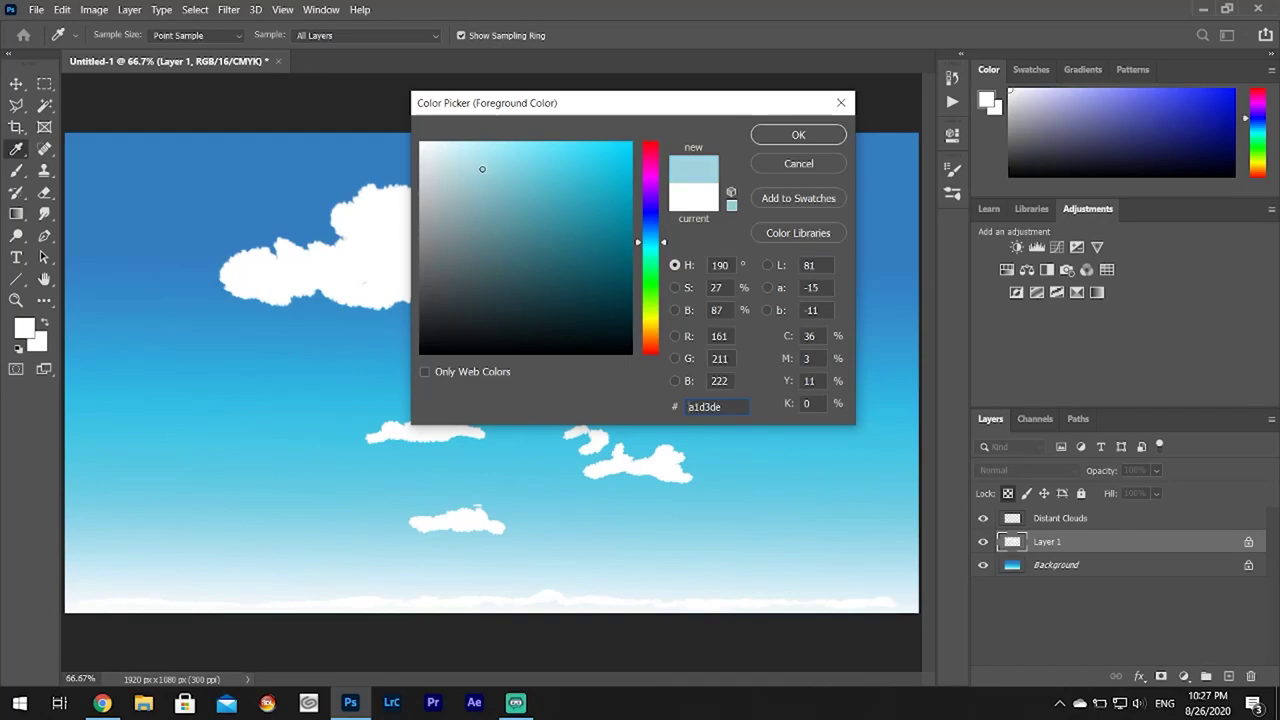
{"action": "left_click", "coordinate": [822, 140]}
- Brush pale blue under the upper-left, small upper, middle-left, right and bottom clouds
{"action": "key", "text": "b"}
{"action": "mouse_move", "coordinate": [228, 262]}
{"action": "left_mouse_down"}
{"action": "mouse_move", "coordinate": [278, 262]}
{"action": "mouse_move", "coordinate": [268, 295]}
{"action": "mouse_move", "coordinate": [311, 287]}
{"action": "mouse_move", "coordinate": [352, 300]}
{"action": "mouse_move", "coordinate": [440, 285]}
{"action": "mouse_move", "coordinate": [458, 262]}
{"action": "mouse_move", "coordinate": [412, 246]}
{"action": "mouse_move", "coordinate": [414, 270]}
{"action": "mouse_move", "coordinate": [430, 270]}
{"action": "mouse_move", "coordinate": [355, 284]}
{"action": "mouse_move", "coordinate": [293, 272]}
{"action": "mouse_move", "coordinate": [406, 262]}
{"action": "mouse_move", "coordinate": [392, 250]}
{"action": "mouse_move", "coordinate": [369, 260]}
{"action": "mouse_move", "coordinate": [366, 226]}
{"action": "mouse_move", "coordinate": [365, 262]}
{"action": "left_mouse_up"}
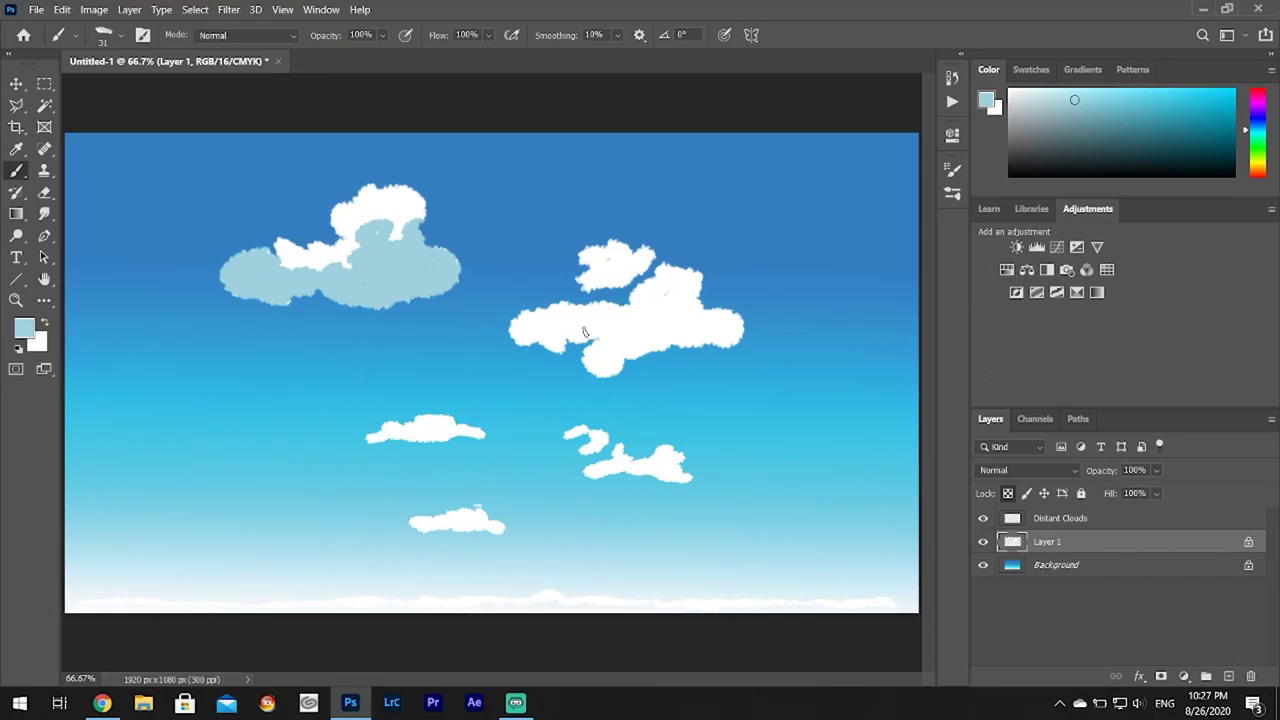
{"action": "mouse_move", "coordinate": [578, 279]}
{"action": "left_mouse_down"}
{"action": "mouse_move", "coordinate": [606, 286]}
{"action": "mouse_move", "coordinate": [650, 254]}
{"action": "mouse_move", "coordinate": [515, 333]}
{"action": "mouse_move", "coordinate": [598, 332]}
{"action": "mouse_move", "coordinate": [588, 374]}
{"action": "mouse_move", "coordinate": [738, 342]}
{"action": "mouse_move", "coordinate": [722, 320]}
{"action": "mouse_move", "coordinate": [668, 306]}
{"action": "mouse_move", "coordinate": [616, 322]}
{"action": "mouse_move", "coordinate": [675, 298]}
{"action": "mouse_move", "coordinate": [640, 348]}
{"action": "mouse_move", "coordinate": [695, 312]}
{"action": "mouse_move", "coordinate": [662, 306]}
{"action": "mouse_move", "coordinate": [688, 305]}
{"action": "left_mouse_up"}
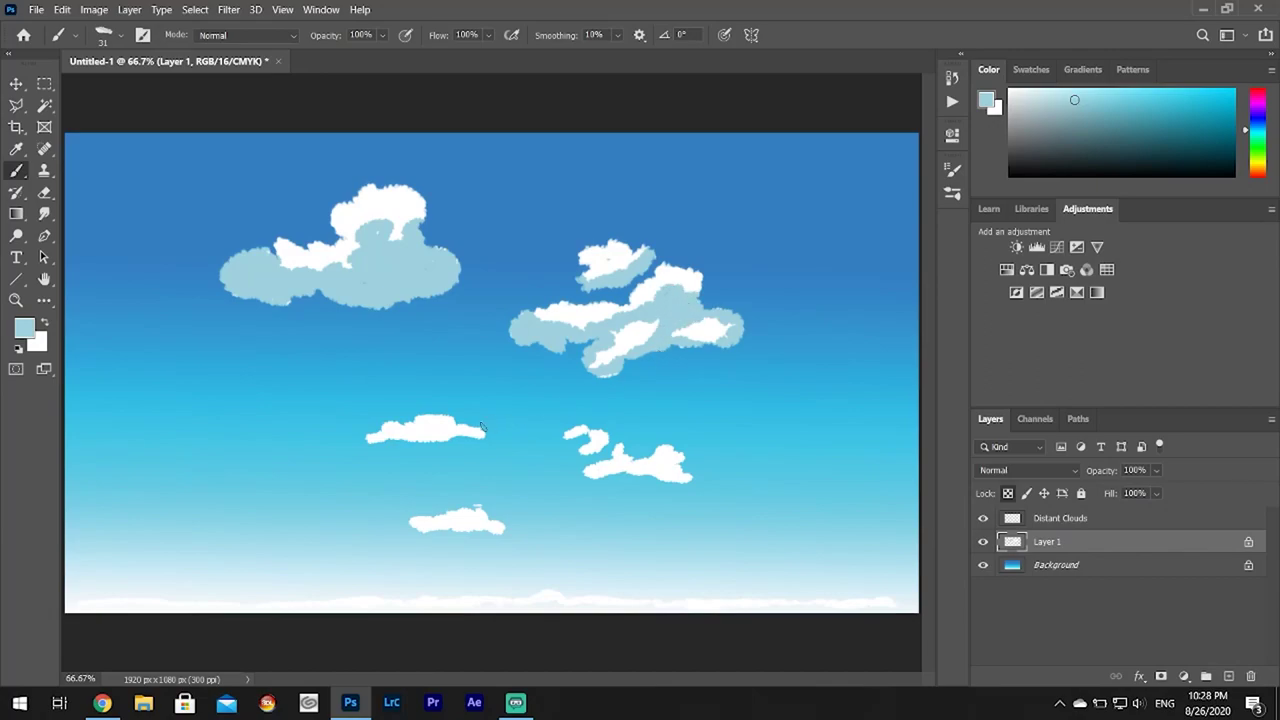
{"action": "mouse_move", "coordinate": [373, 439]}
{"action": "left_mouse_down"}
{"action": "mouse_move", "coordinate": [476, 435]}
{"action": "mouse_move", "coordinate": [391, 432]}
{"action": "mouse_move", "coordinate": [438, 434]}
{"action": "left_mouse_up"}
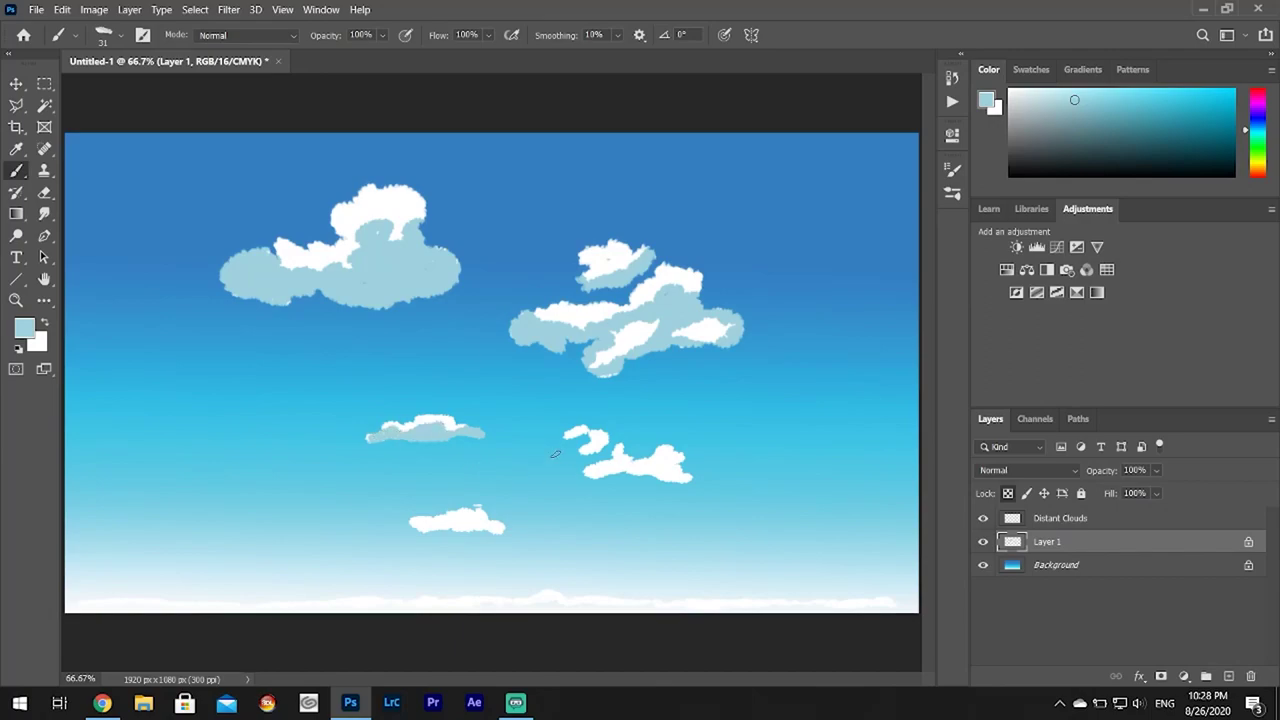
{"action": "mouse_move", "coordinate": [592, 442]}
{"action": "left_mouse_down"}
{"action": "mouse_move", "coordinate": [630, 474]}
{"action": "mouse_move", "coordinate": [676, 478]}
{"action": "mouse_move", "coordinate": [682, 456]}
{"action": "left_mouse_up"}
{"action": "mouse_move", "coordinate": [501, 528]}
{"action": "left_mouse_down"}
{"action": "mouse_move", "coordinate": [406, 524]}
{"action": "mouse_move", "coordinate": [494, 530]}
{"action": "left_mouse_up"}
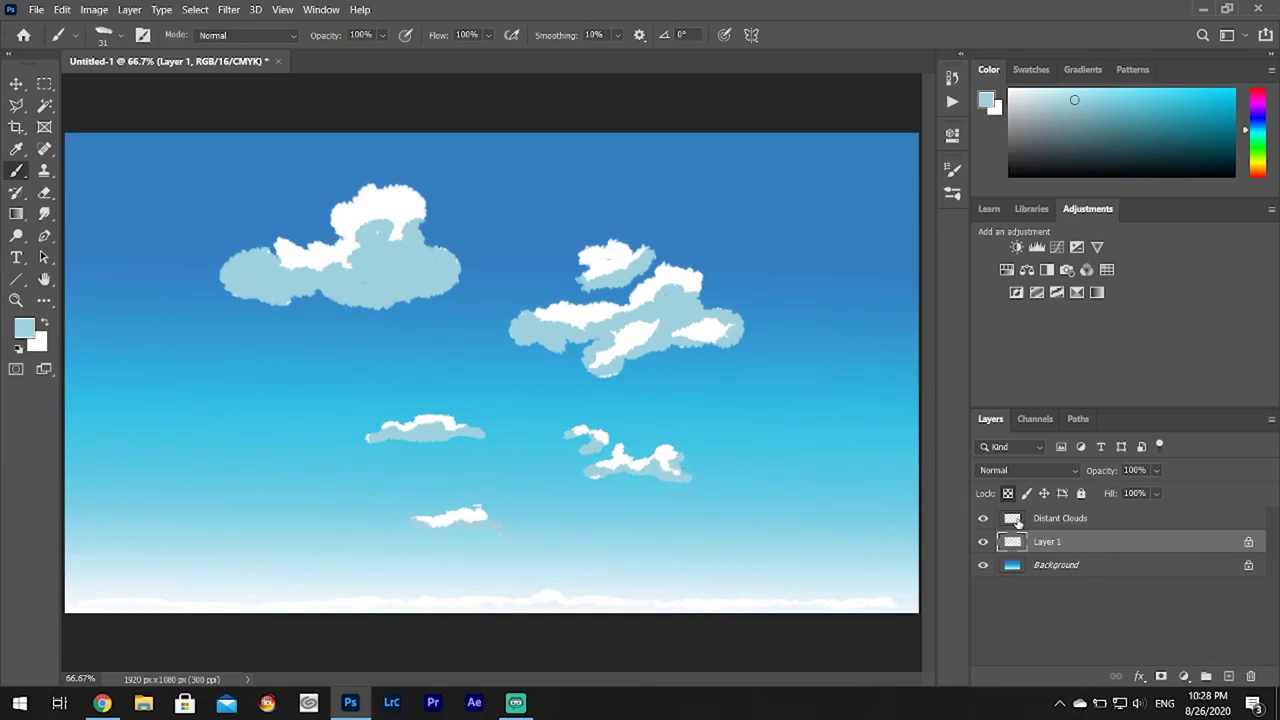
- Lock transparency on Distant Clouds and paint pale blue along the horizon band
{"action": "left_click", "coordinate": [1040, 518]}
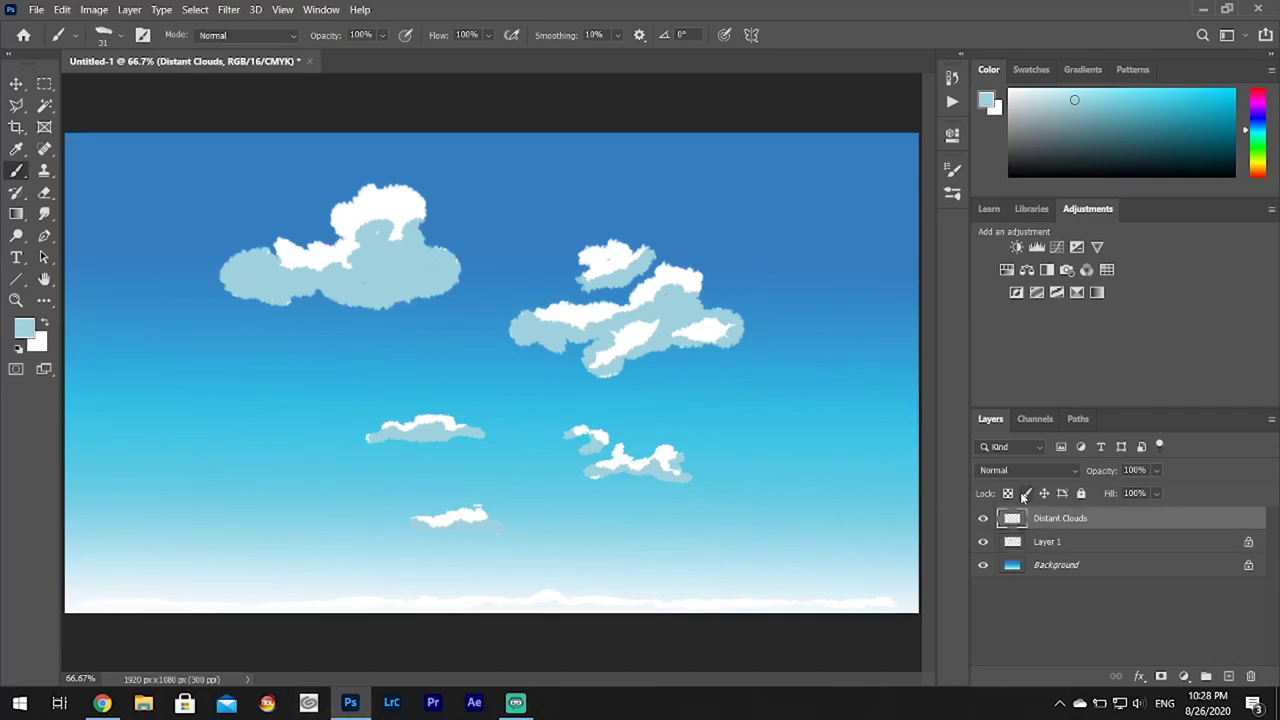
{"action": "left_click", "coordinate": [1010, 494]}
{"action": "left_click_drag", "start_coordinate": [81, 606], "coordinate": [189, 608]}
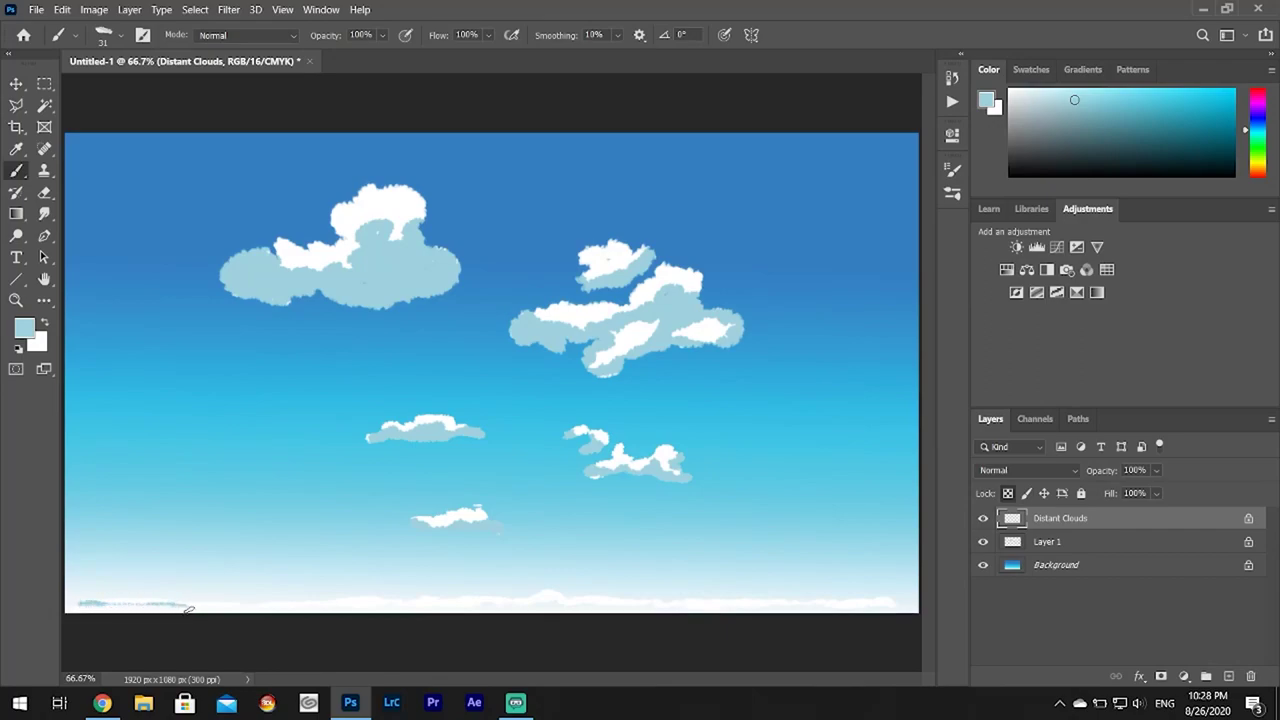
{"action": "mouse_move", "coordinate": [266, 608]}
{"action": "left_mouse_down"}
{"action": "mouse_move", "coordinate": [885, 608]}
{"action": "mouse_move", "coordinate": [816, 604]}
{"action": "left_mouse_up"}
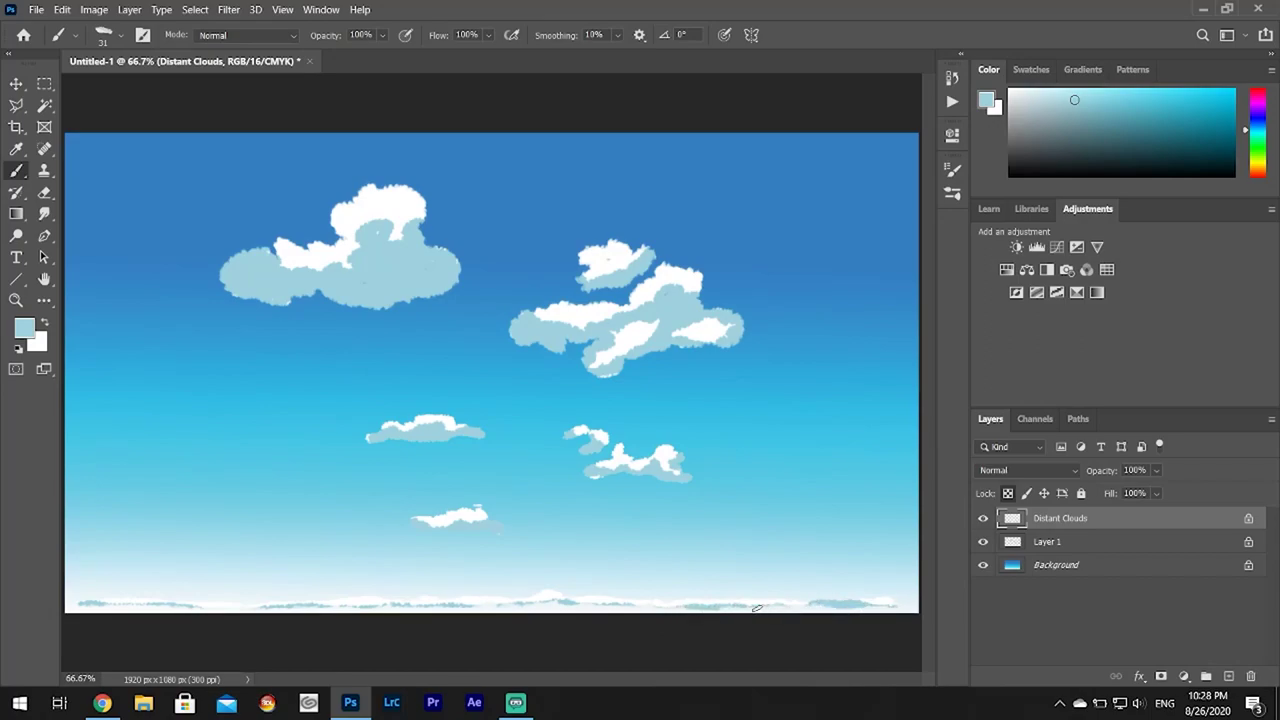
- Set the foreground colour to the darker blue-grey 8cb4bd
{"action": "left_click", "coordinate": [23, 328]}
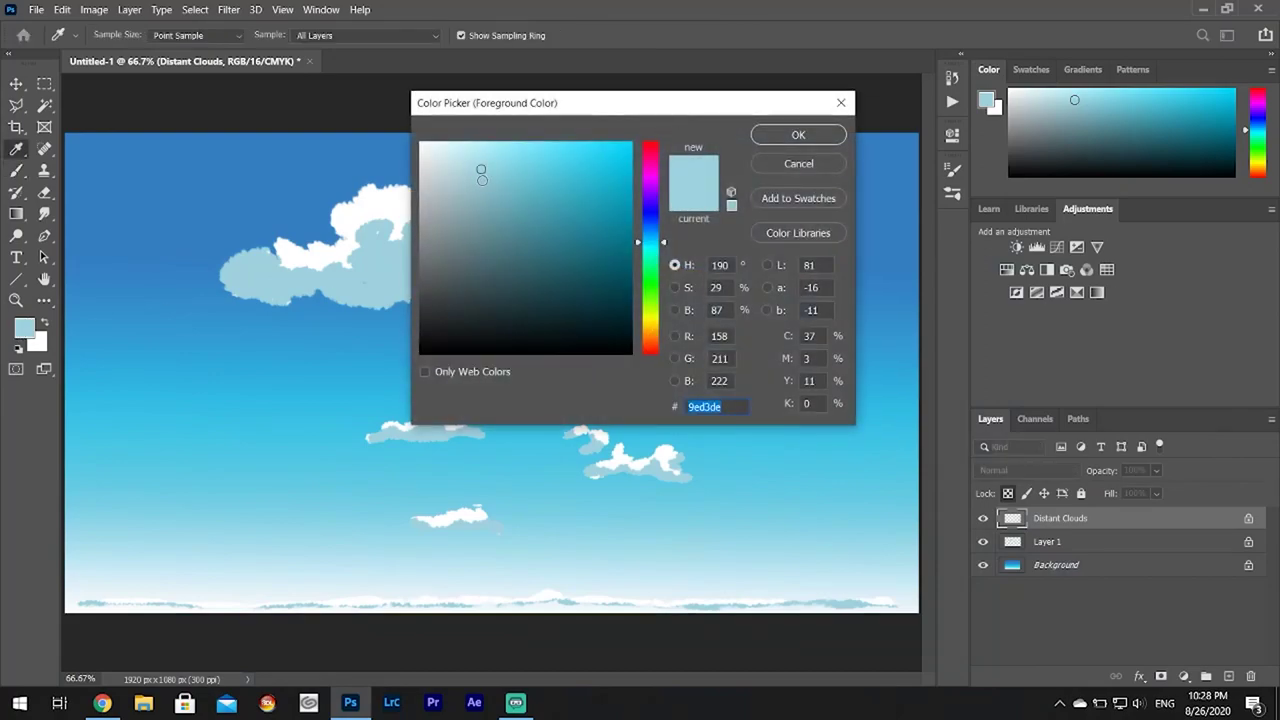
{"action": "left_click_drag", "start_coordinate": [482, 169], "coordinate": [476, 197]}
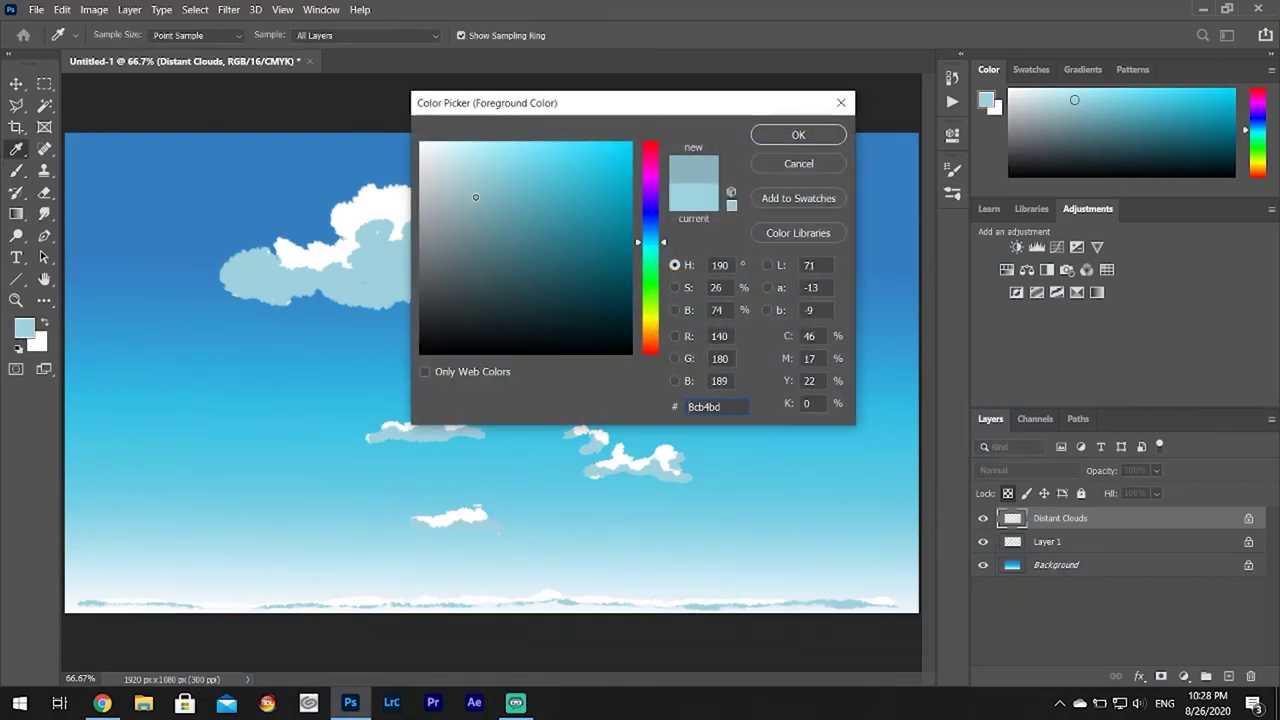
{"action": "left_click", "coordinate": [806, 134]}
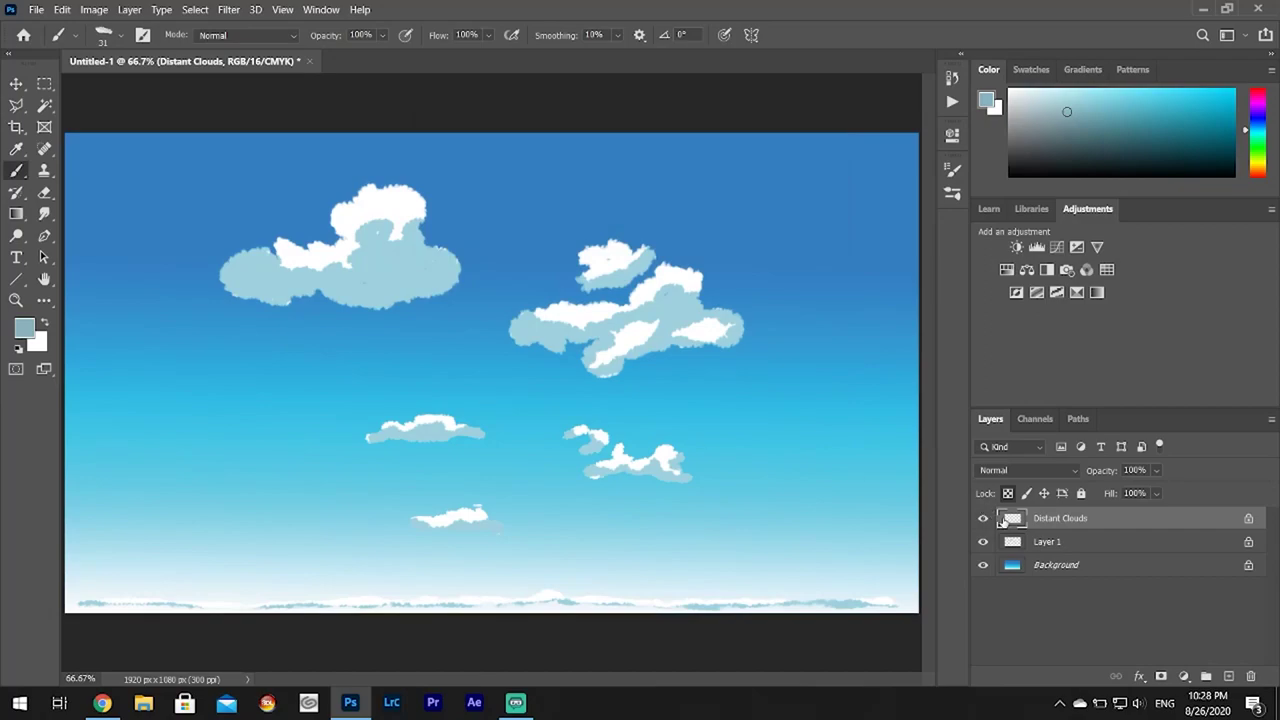
- On Layer 1, paint darker shadows under the upper-left, central and small lower clouds
{"action": "left_click", "coordinate": [1004, 540]}
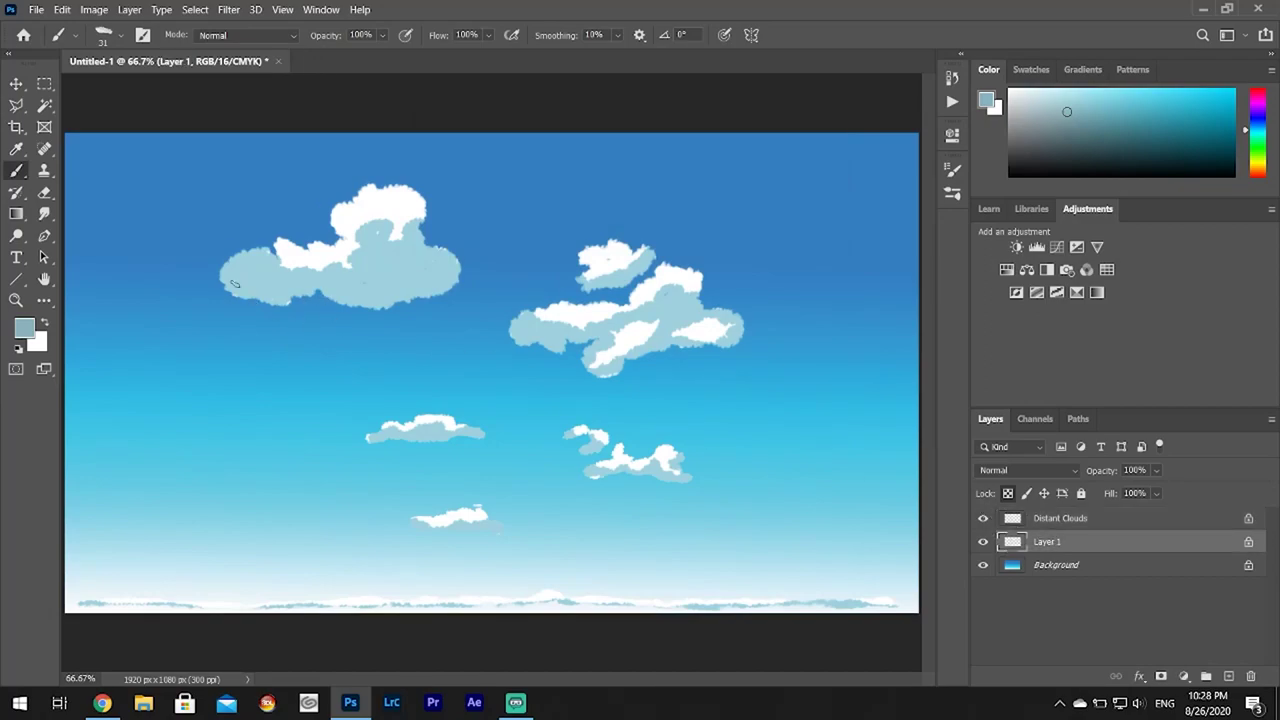
{"action": "left_click_drag", "start_coordinate": [235, 284], "coordinate": [433, 291]}
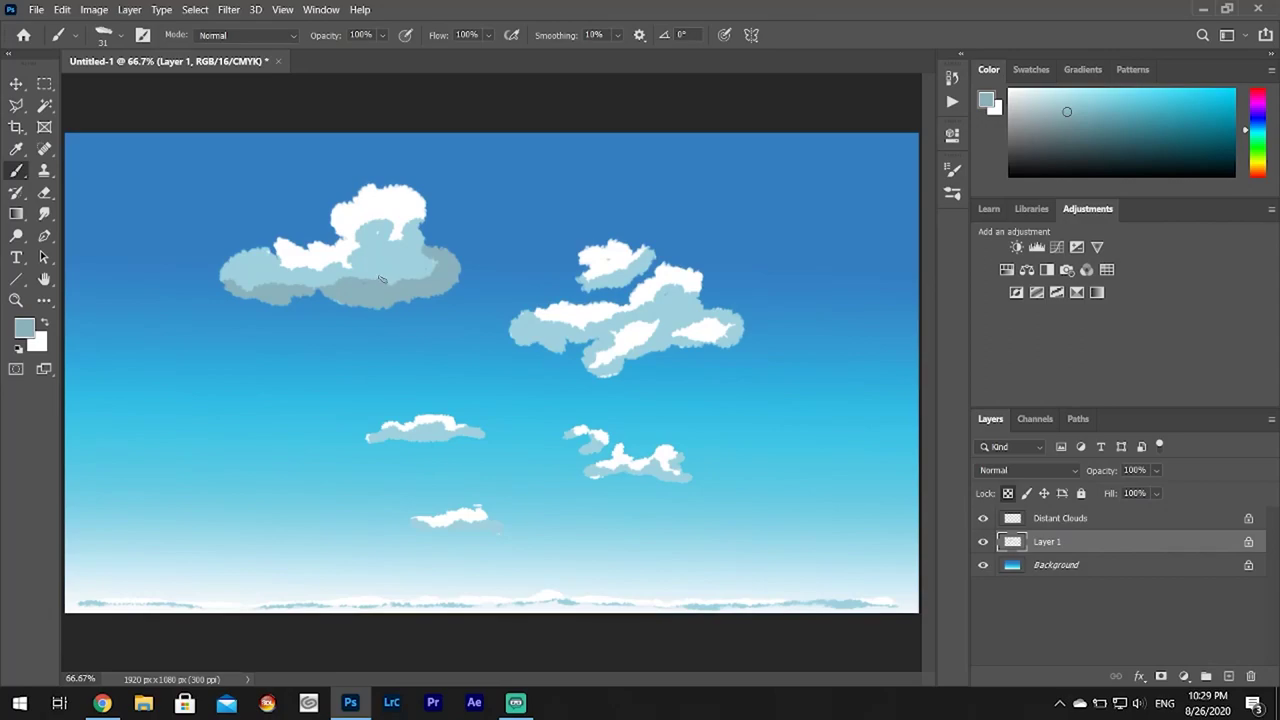
{"action": "left_click_drag", "start_coordinate": [381, 280], "coordinate": [388, 275]}
{"action": "mouse_move", "coordinate": [516, 332]}
{"action": "left_mouse_down"}
{"action": "mouse_move", "coordinate": [600, 374]}
{"action": "mouse_move", "coordinate": [715, 352]}
{"action": "mouse_move", "coordinate": [736, 331]}
{"action": "mouse_move", "coordinate": [624, 355]}
{"action": "mouse_move", "coordinate": [669, 348]}
{"action": "left_mouse_up"}
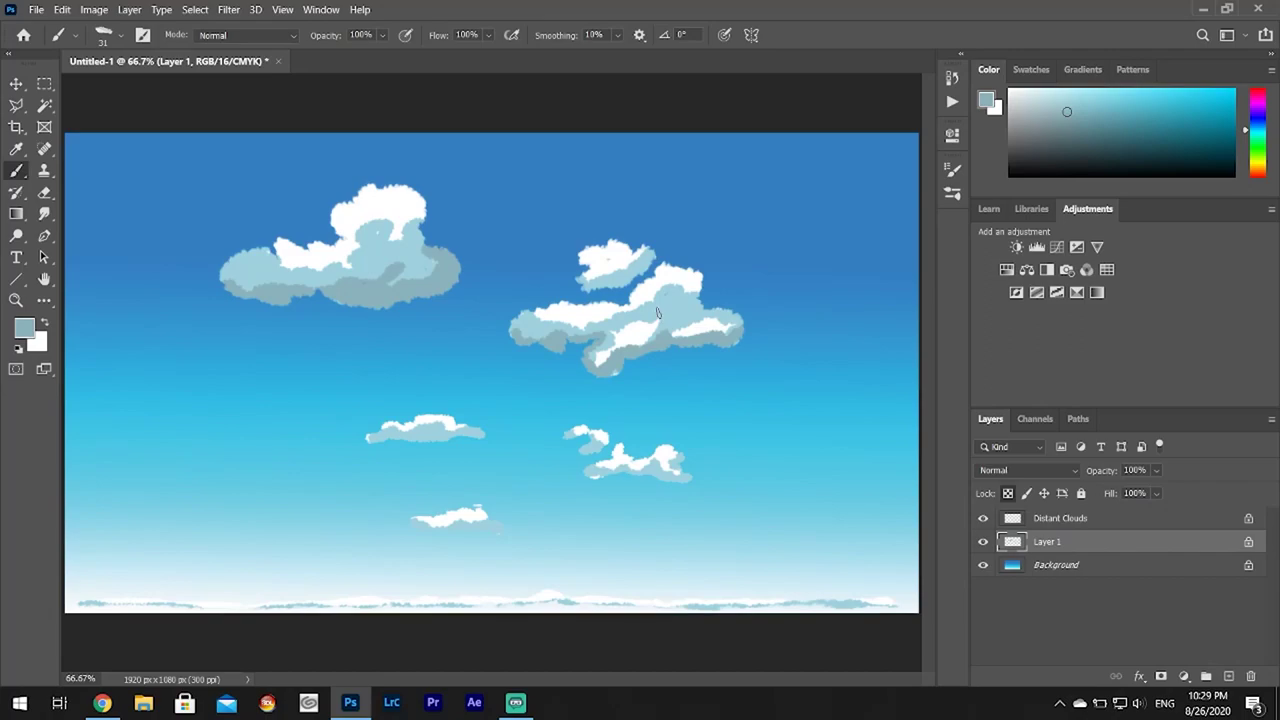
{"action": "left_click_drag", "start_coordinate": [368, 440], "coordinate": [488, 438]}
{"action": "left_click_drag", "start_coordinate": [590, 474], "coordinate": [702, 478]}
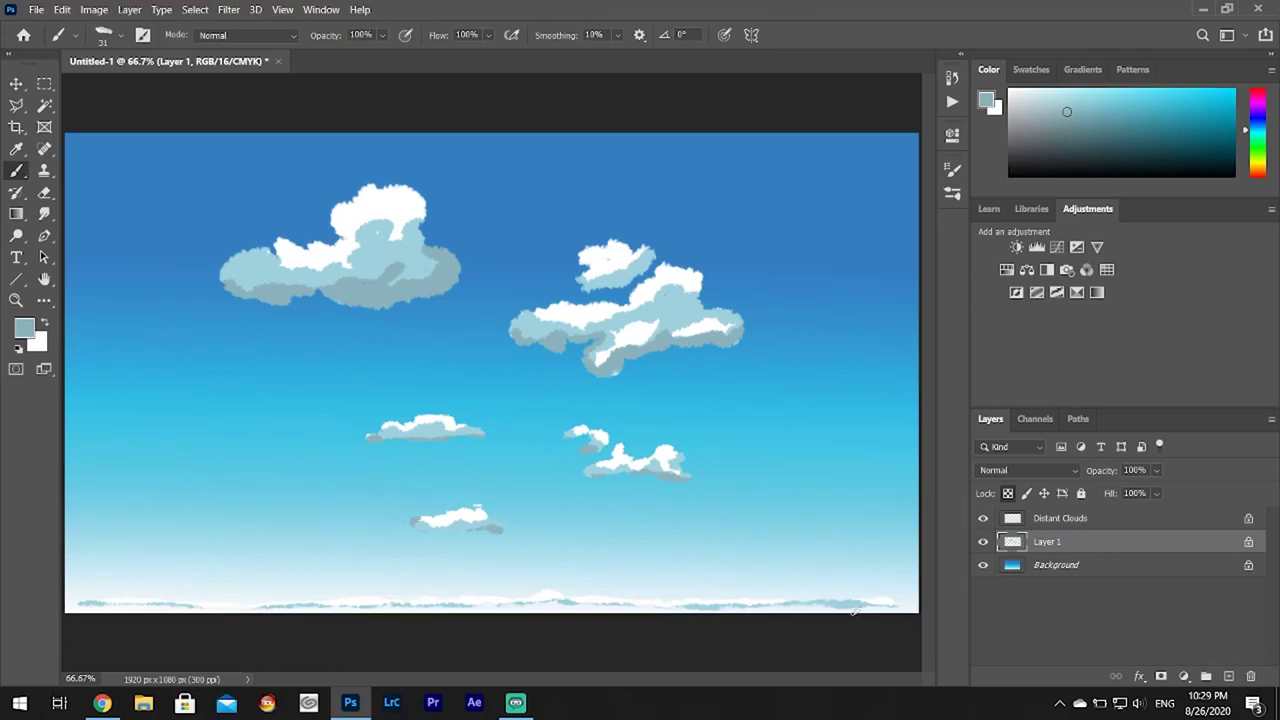
- Darken the horizon cloud band on the Distant Clouds layer from centre to far left
{"action": "left_click", "coordinate": [1068, 525]}
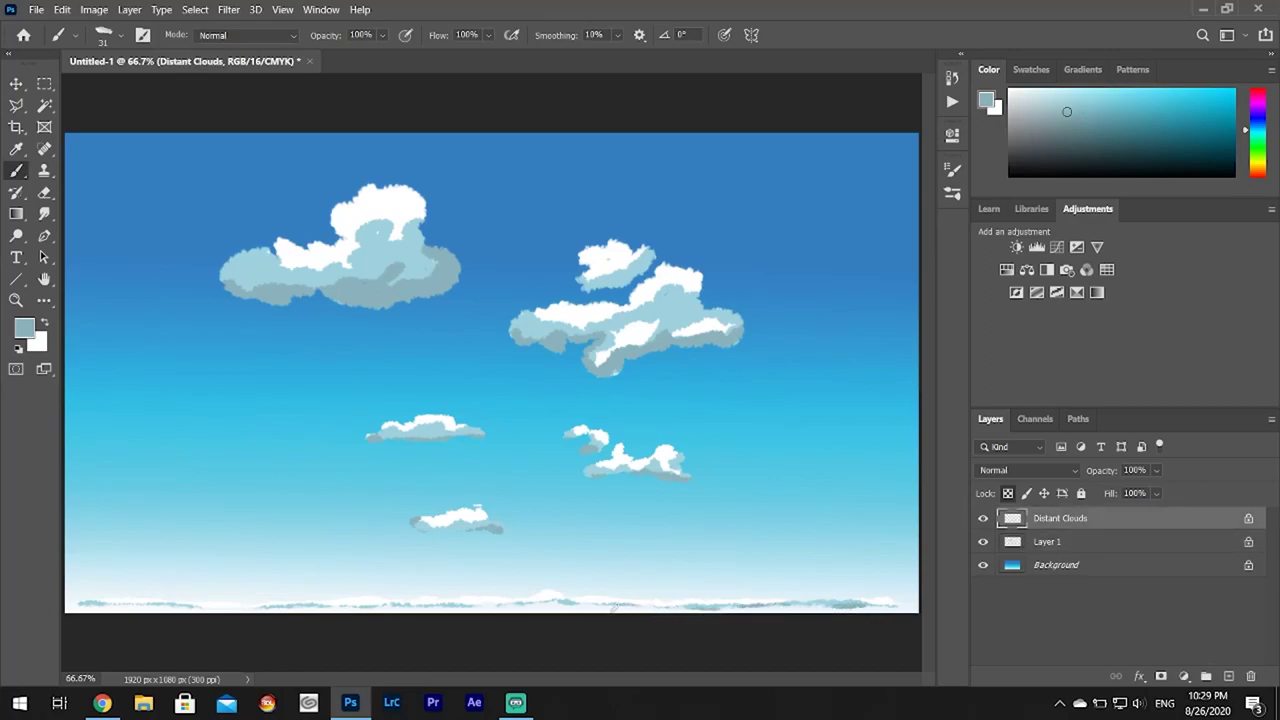
{"action": "left_click_drag", "start_coordinate": [614, 608], "coordinate": [373, 612]}
{"action": "left_click_drag", "start_coordinate": [276, 610], "coordinate": [213, 614]}
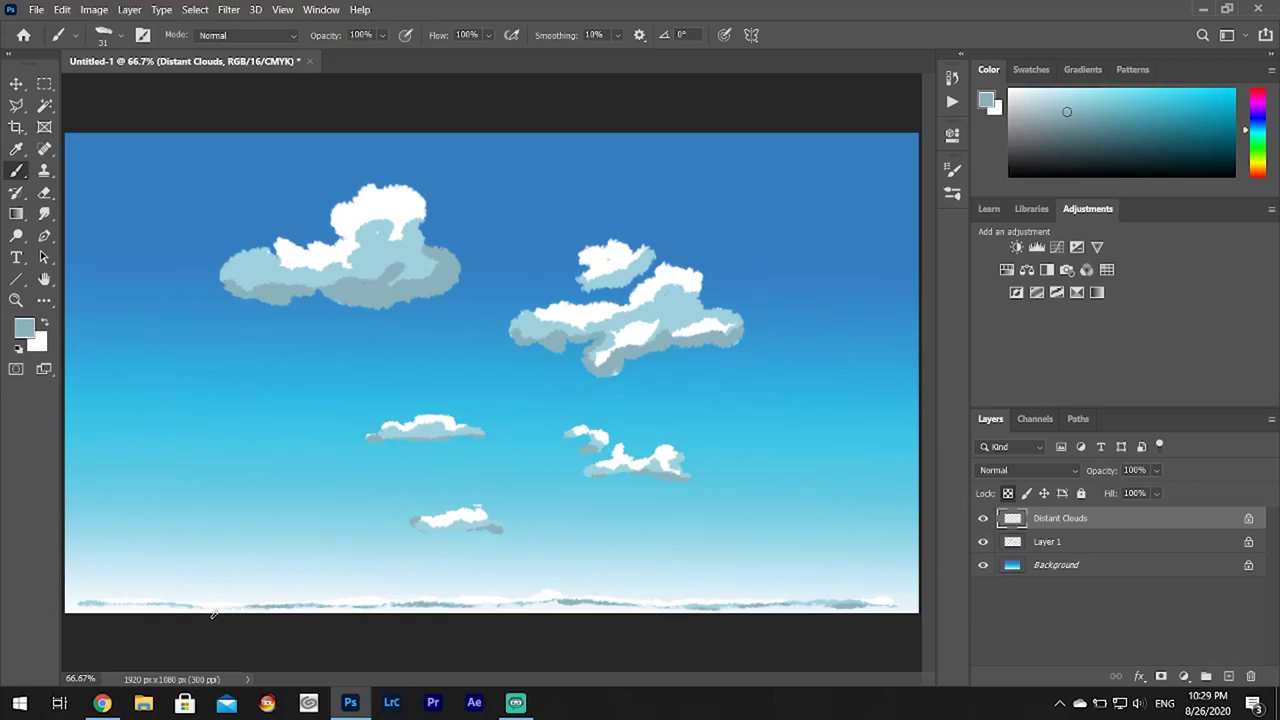
{"action": "left_click_drag", "start_coordinate": [118, 606], "coordinate": [45, 602]}
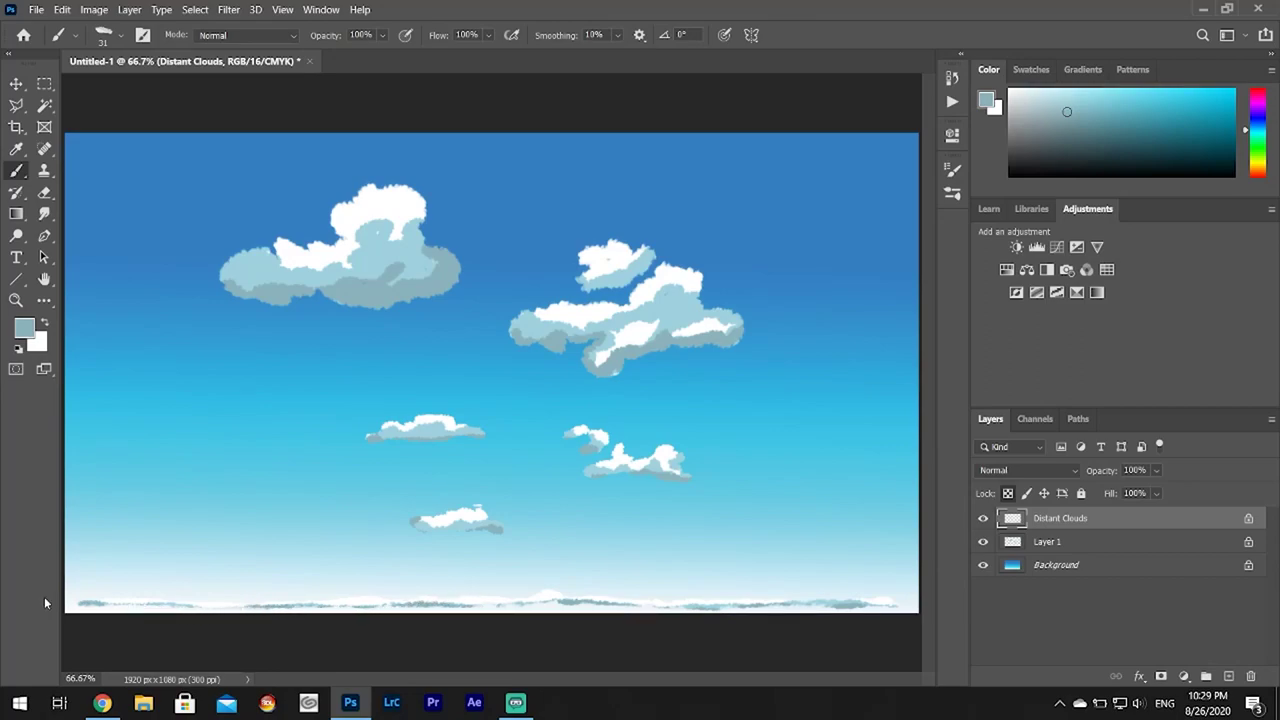
- Select the Smudge tool with the Thick Cloud Brush preset on Layer 1
{"action": "left_click", "coordinate": [44, 214]}
{"action": "left_click", "coordinate": [1047, 541]}
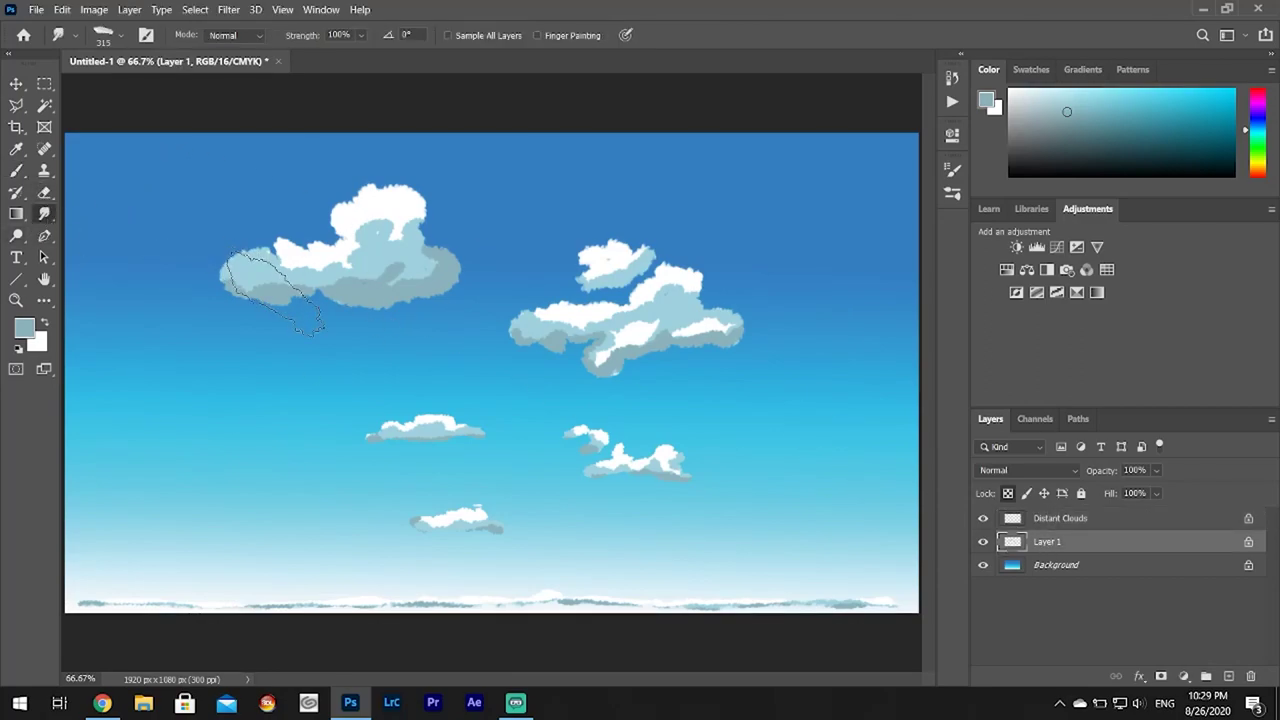
{"action": "left_click", "coordinate": [115, 38]}
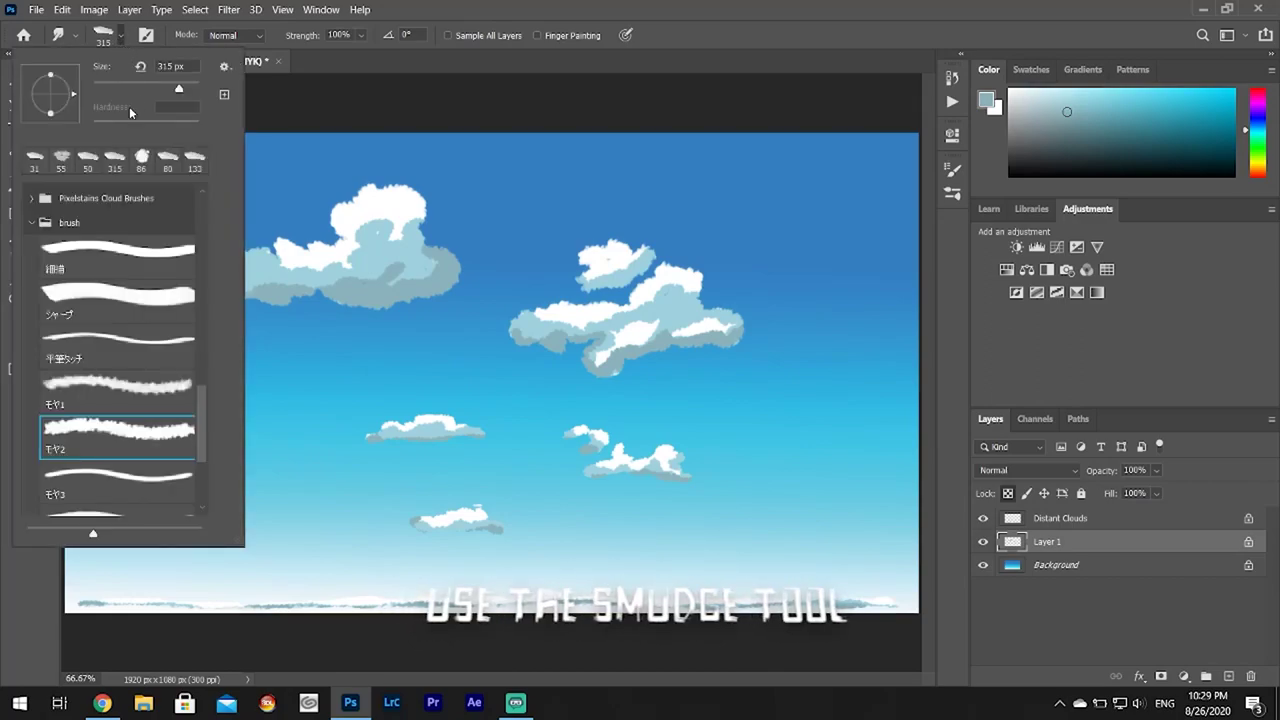
{"action": "scroll", "coordinate": [135, 295], "scroll_direction": "up", "scroll_amount": 3}
{"action": "scroll", "coordinate": [133, 288], "scroll_direction": "up", "scroll_amount": 2}
{"action": "scroll", "coordinate": [128, 275], "scroll_direction": "up", "scroll_amount": 2}
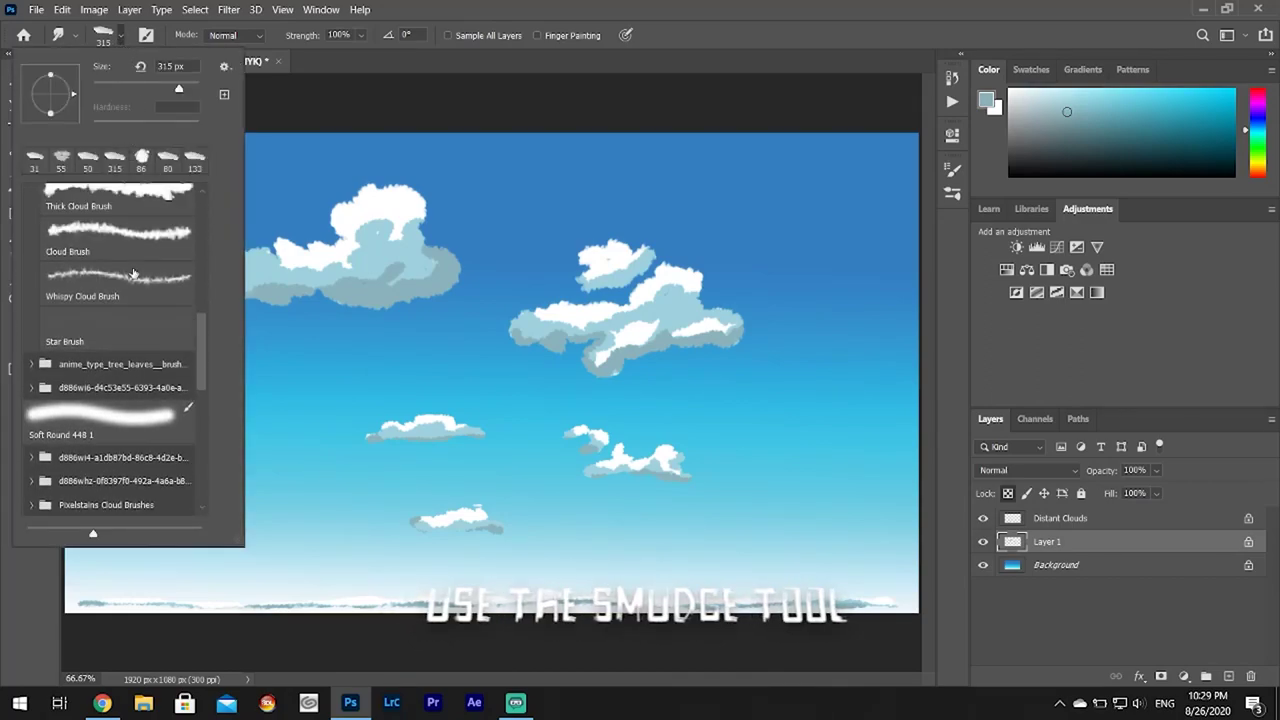
{"action": "scroll", "coordinate": [126, 270], "scroll_direction": "up", "scroll_amount": 2}
{"action": "left_click", "coordinate": [103, 243]}
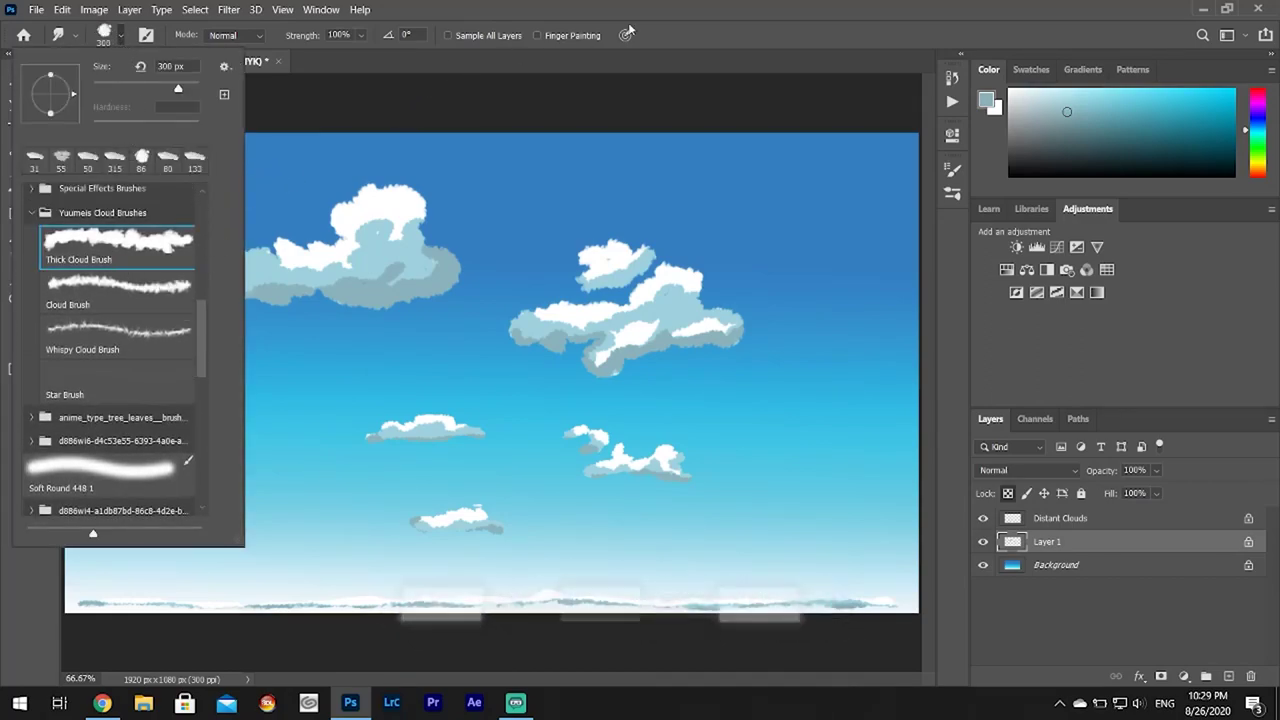
{"action": "left_click", "coordinate": [248, 280]}
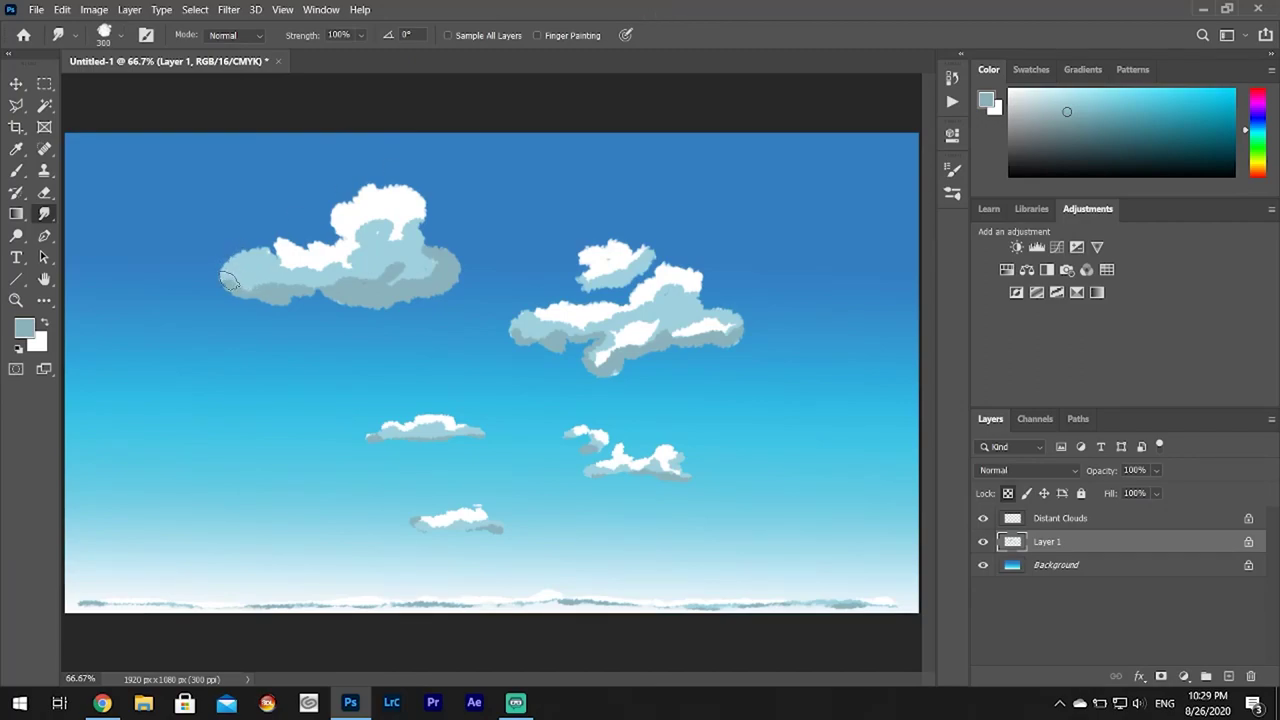
- Smudge the upper-left cloud's left edge and shading with a 36 px brush
{"action": "left_click_drag", "start_coordinate": [248, 280], "coordinate": [246, 281]}
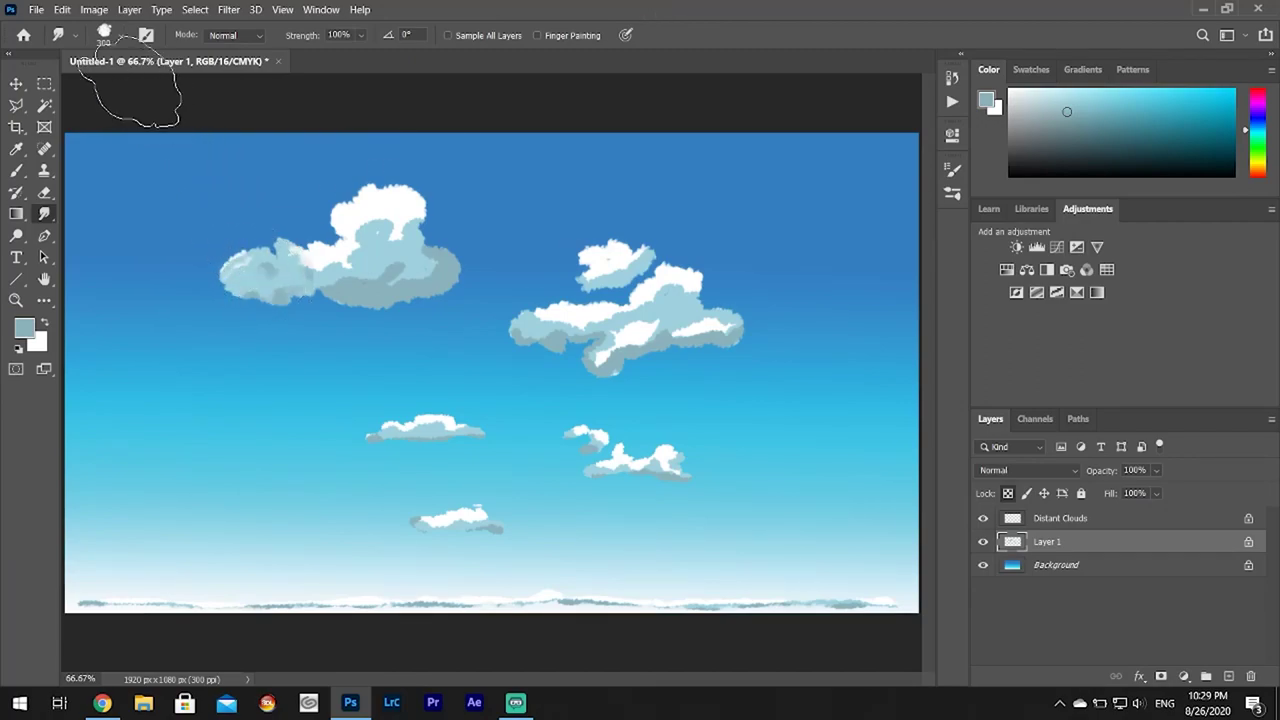
{"action": "left_click", "coordinate": [121, 36]}
{"action": "left_click", "coordinate": [122, 88]}
{"action": "left_click", "coordinate": [250, 280]}
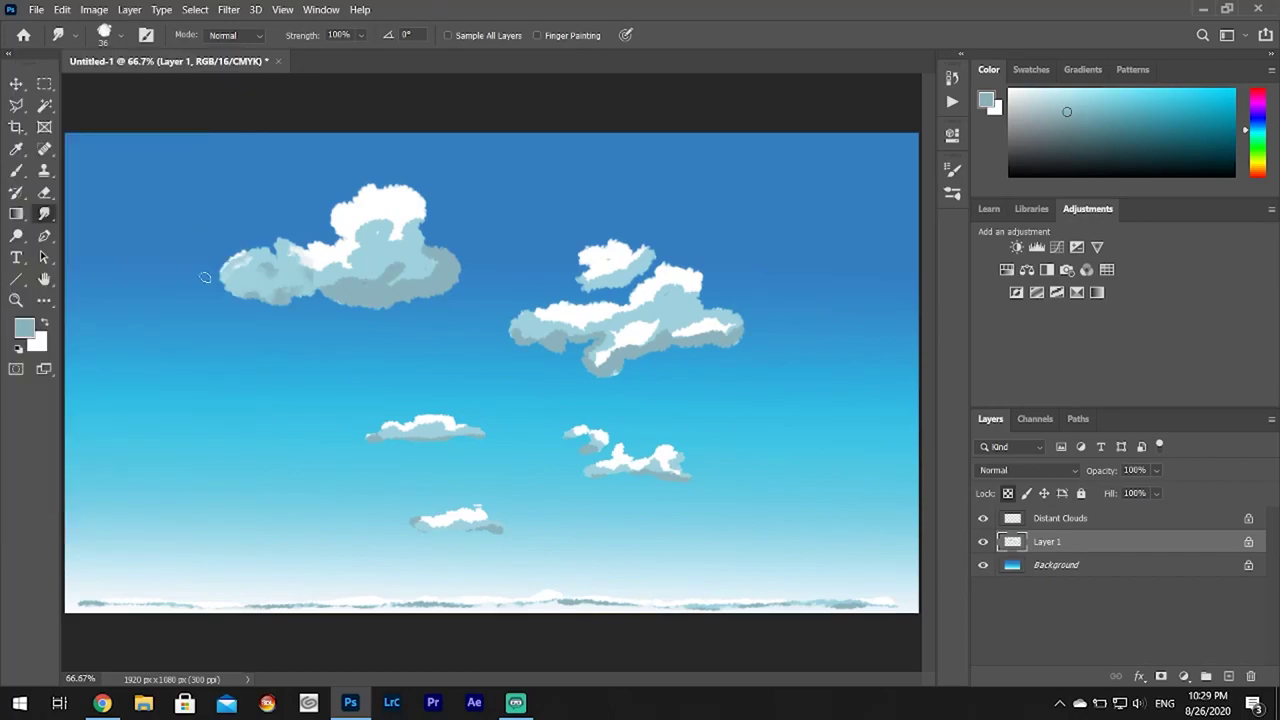
{"action": "left_click_drag", "start_coordinate": [262, 274], "coordinate": [356, 280]}
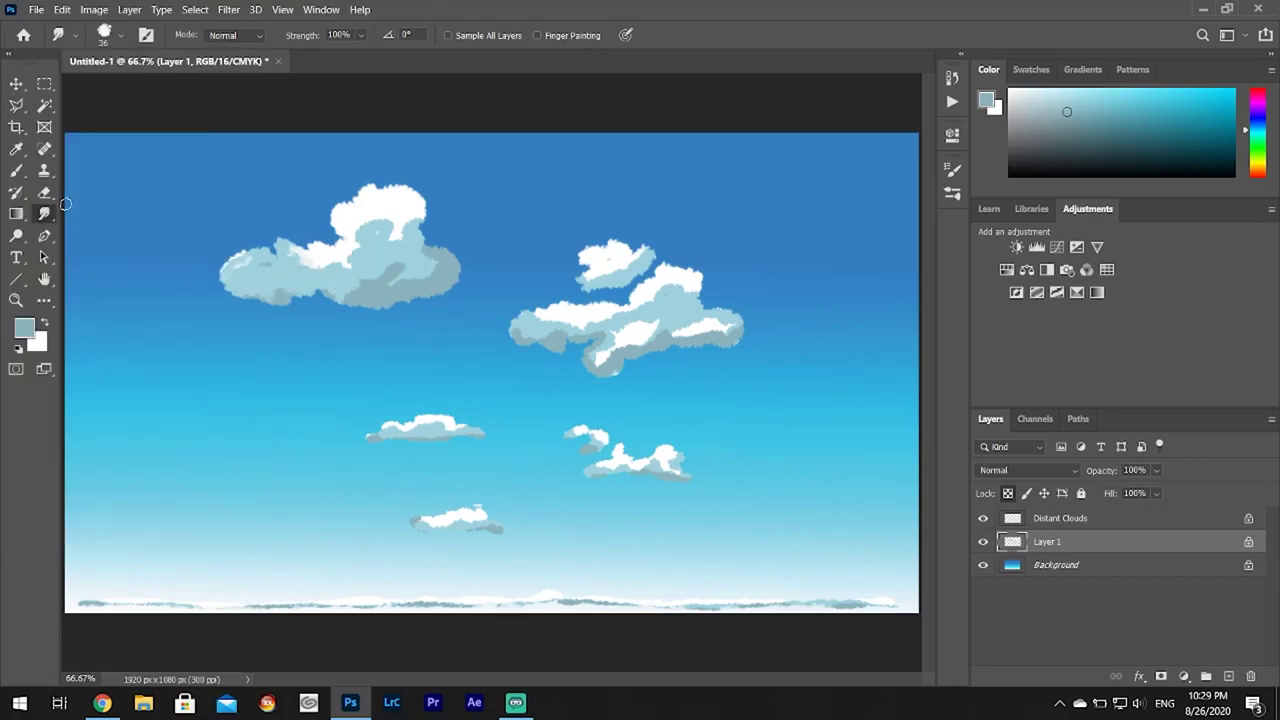
- At 26% smudge strength, blend the central cloud's lobes and the small lower cloud
{"action": "left_click", "coordinate": [357, 35]}
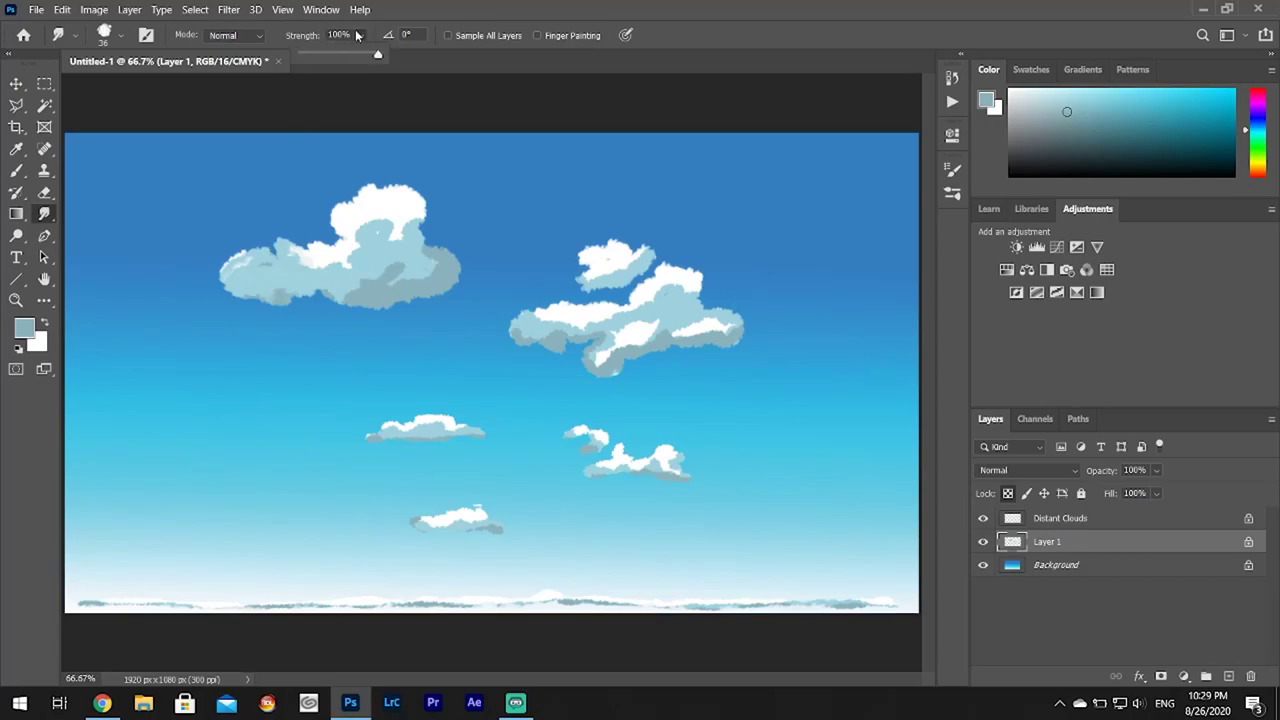
{"action": "mouse_move", "coordinate": [342, 290]}
{"action": "left_mouse_down"}
{"action": "mouse_move", "coordinate": [440, 270]}
{"action": "mouse_move", "coordinate": [412, 228]}
{"action": "mouse_move", "coordinate": [372, 222]}
{"action": "mouse_move", "coordinate": [380, 254]}
{"action": "mouse_move", "coordinate": [332, 267]}
{"action": "left_mouse_up"}
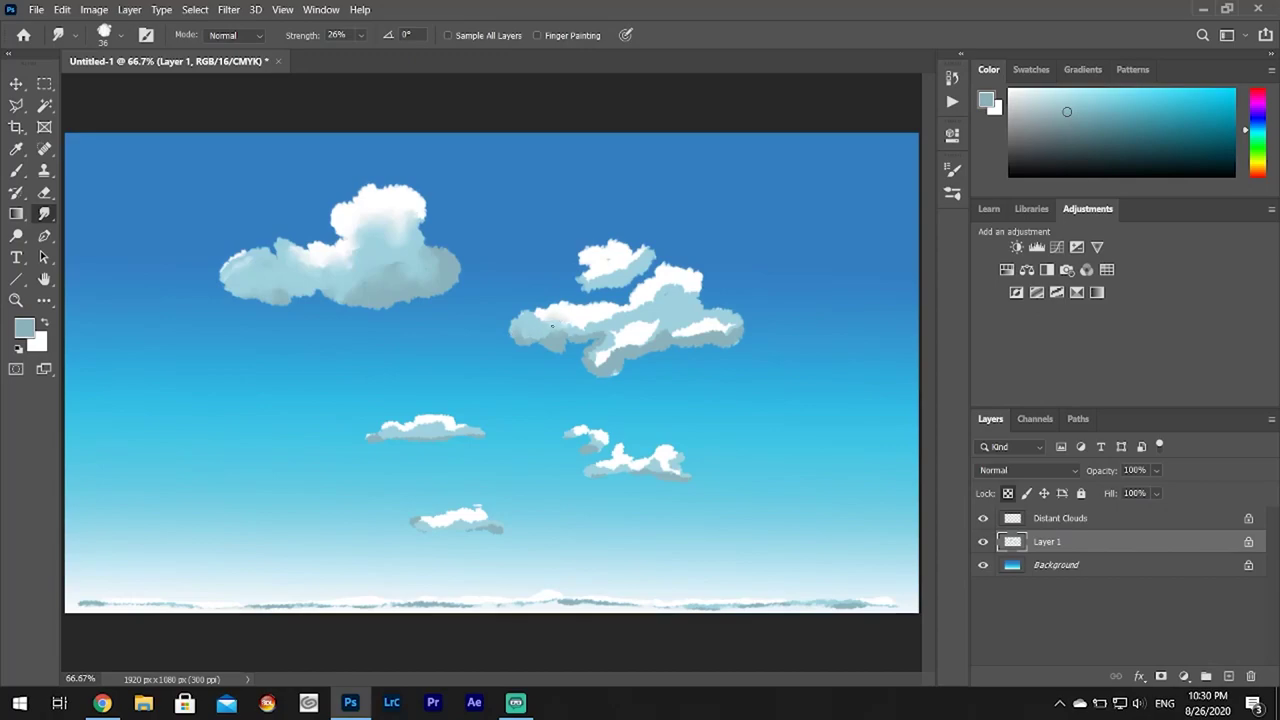
{"action": "left_click_drag", "start_coordinate": [600, 340], "coordinate": [650, 342]}
{"action": "left_click_drag", "start_coordinate": [686, 338], "coordinate": [735, 326]}
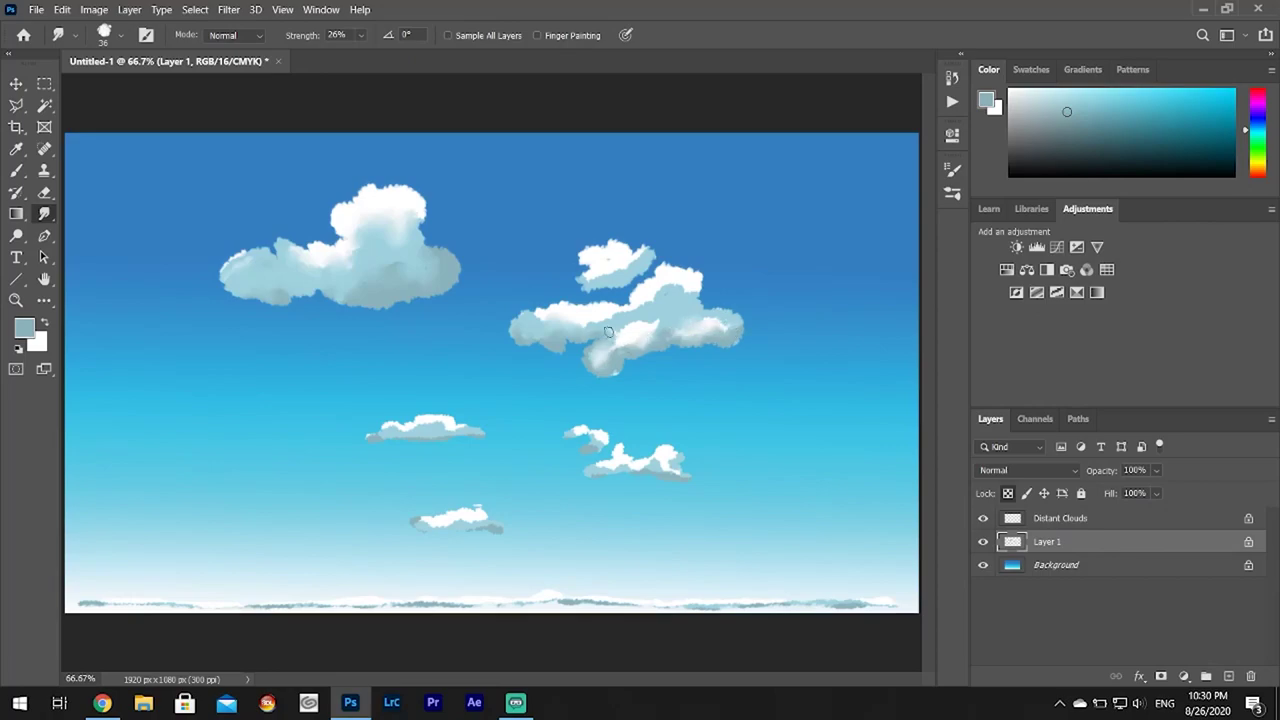
{"action": "mouse_move", "coordinate": [608, 336]}
{"action": "left_mouse_down"}
{"action": "mouse_move", "coordinate": [654, 323]}
{"action": "mouse_move", "coordinate": [669, 289]}
{"action": "left_mouse_up"}
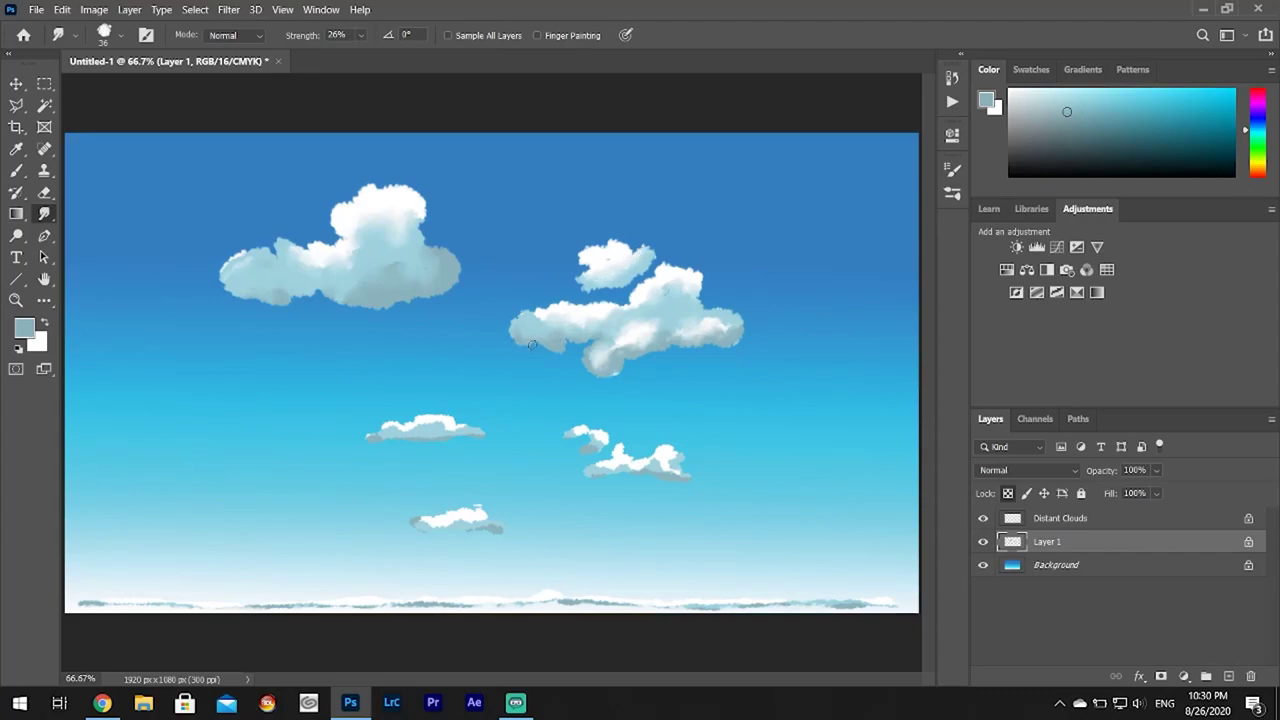
{"action": "left_click_drag", "start_coordinate": [604, 331], "coordinate": [621, 353]}
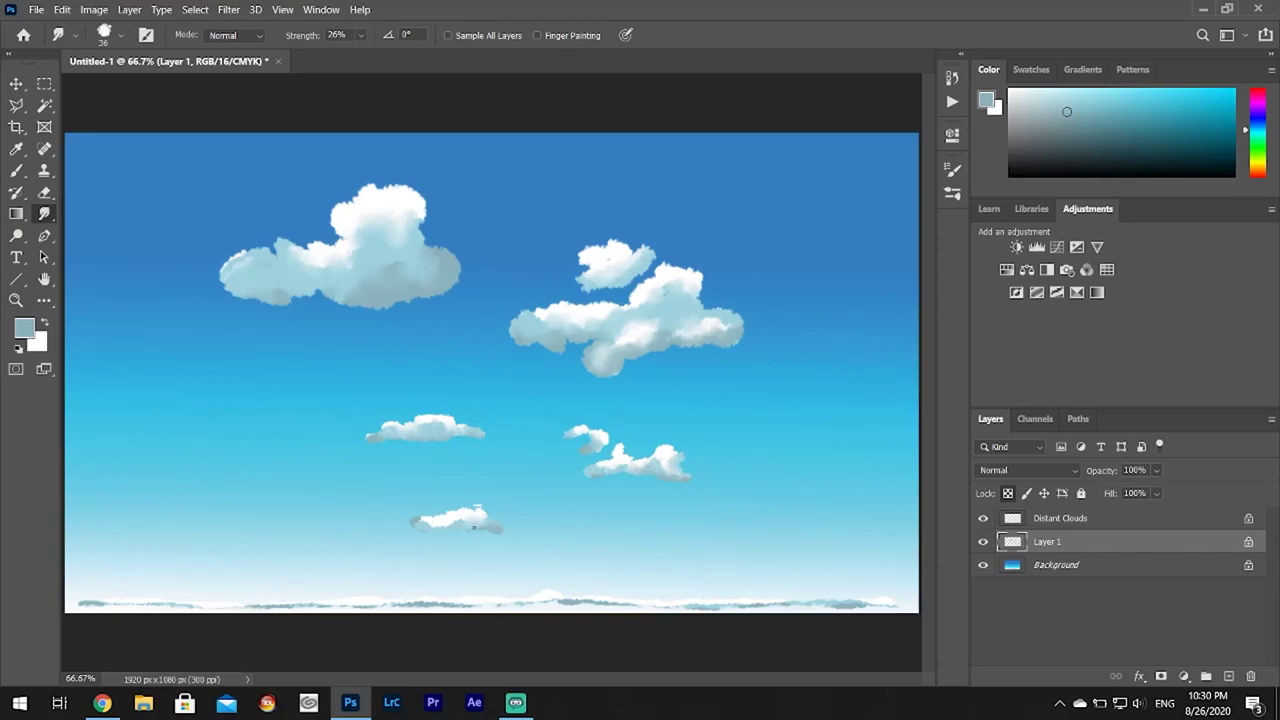
{"action": "left_click_drag", "start_coordinate": [452, 524], "coordinate": [423, 528]}
- Zoom in and set an 18 px smudge brush on the Distant Clouds layer
{"action": "key", "text": "ctrl+plus"}
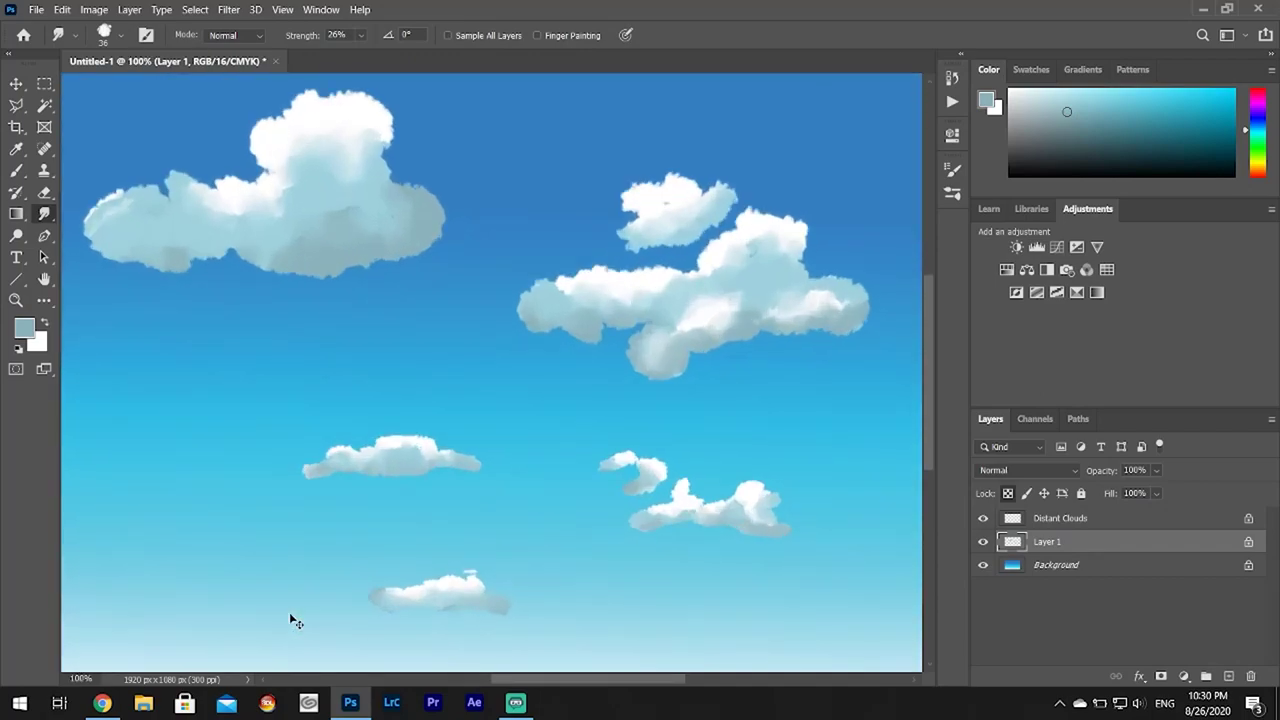
{"action": "key", "text": "ctrl+plus"}
{"action": "scroll", "coordinate": [280, 545], "scroll_direction": "down", "scroll_amount": 2}
{"action": "scroll", "coordinate": [400, 590], "scroll_direction": "down", "scroll_amount": 5}
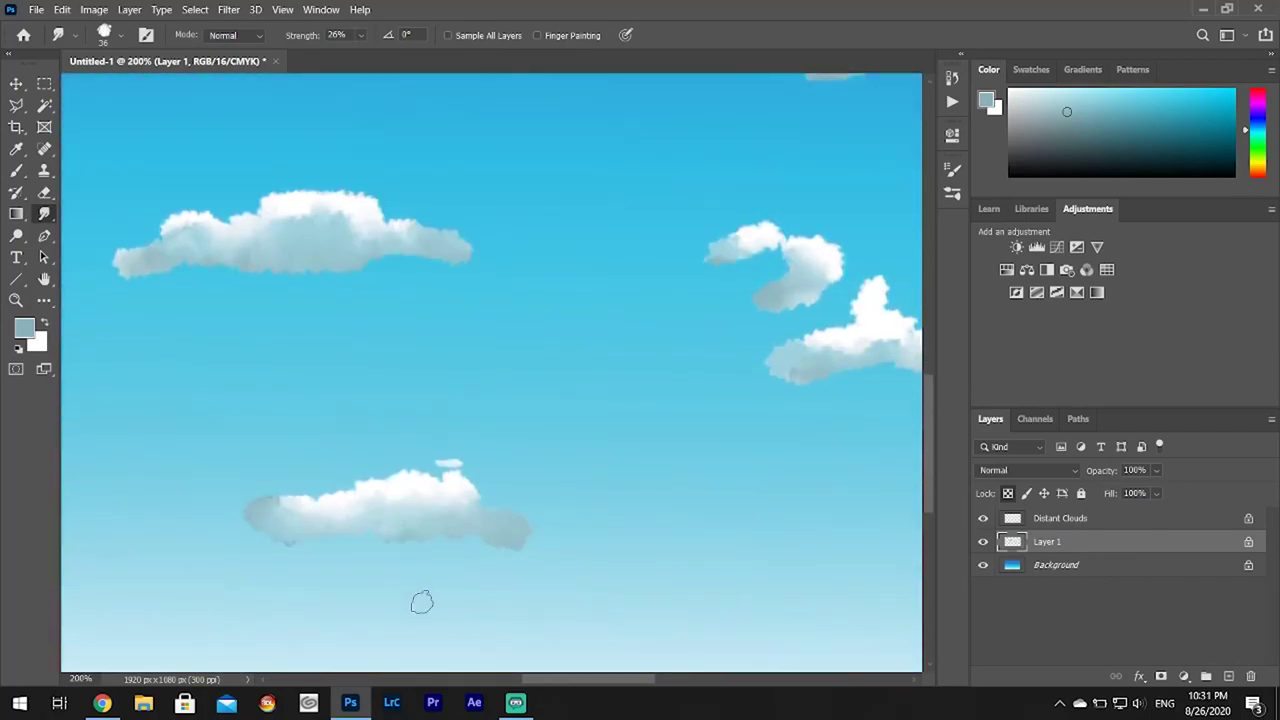
{"action": "scroll", "coordinate": [500, 640], "scroll_direction": "down", "scroll_amount": 5}
{"action": "left_click_drag", "start_coordinate": [570, 679], "coordinate": [418, 679]}
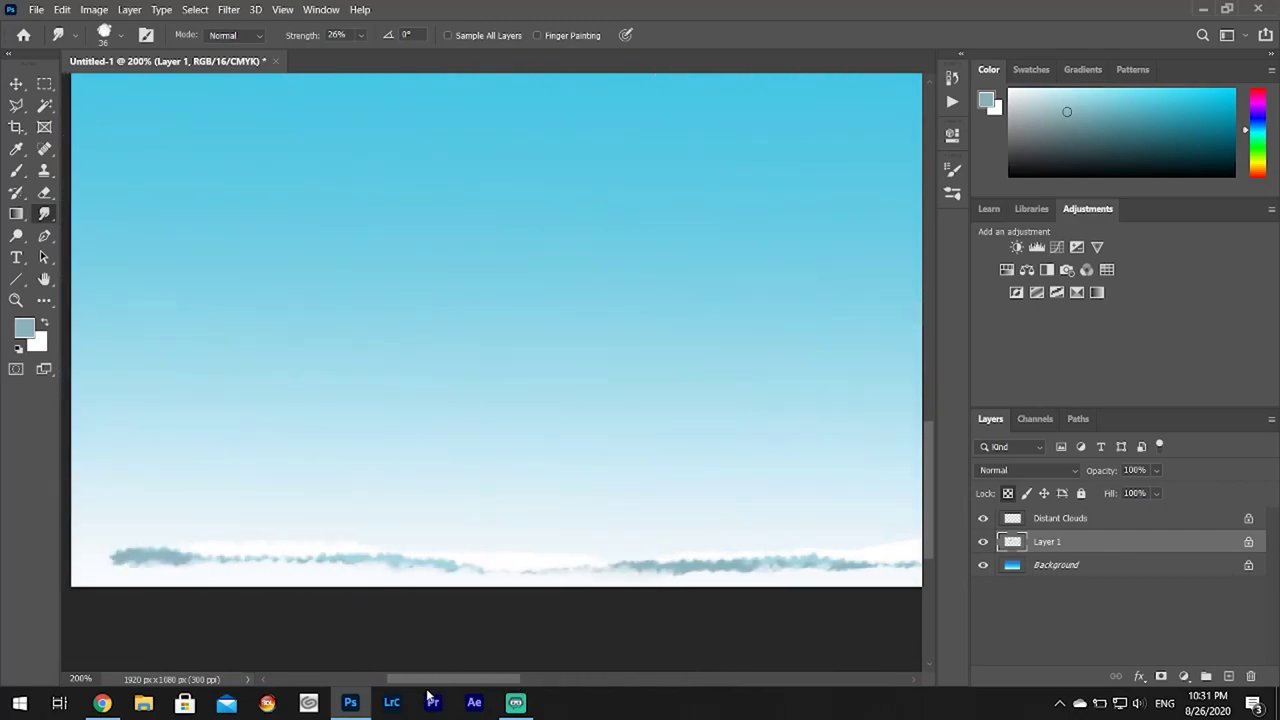
{"action": "left_click", "coordinate": [1040, 517]}
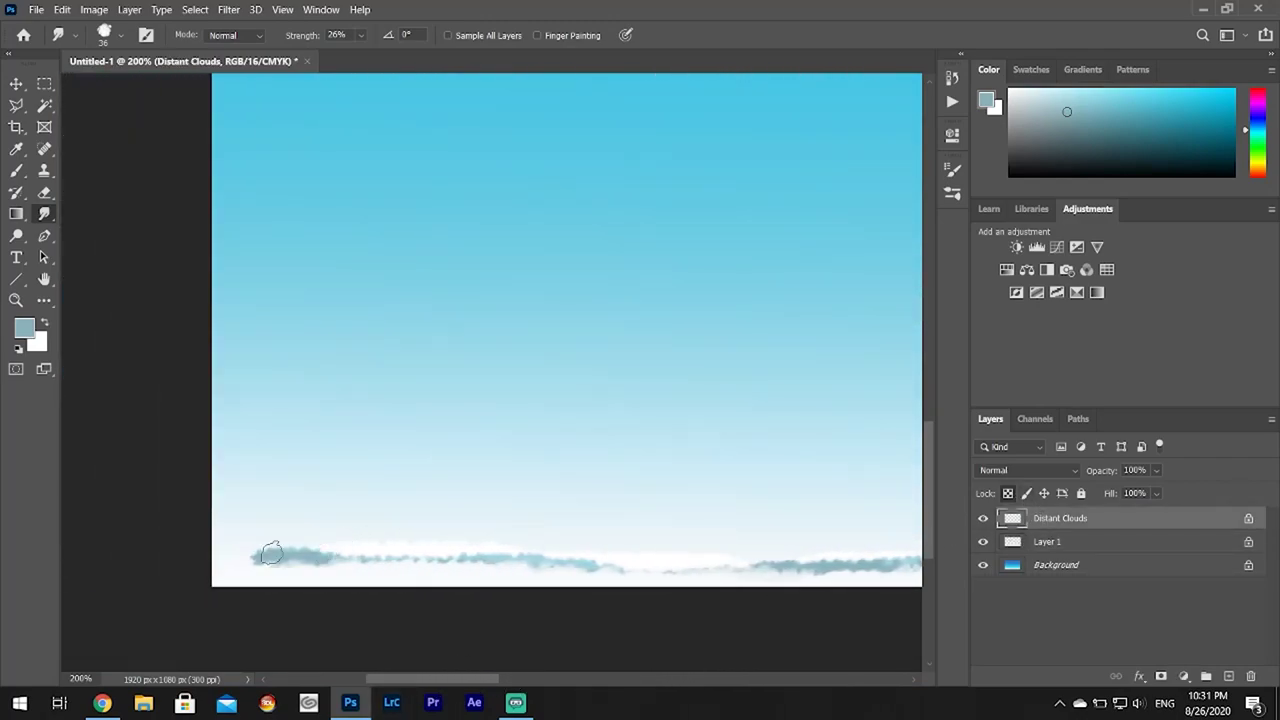
{"action": "left_click", "coordinate": [118, 36]}
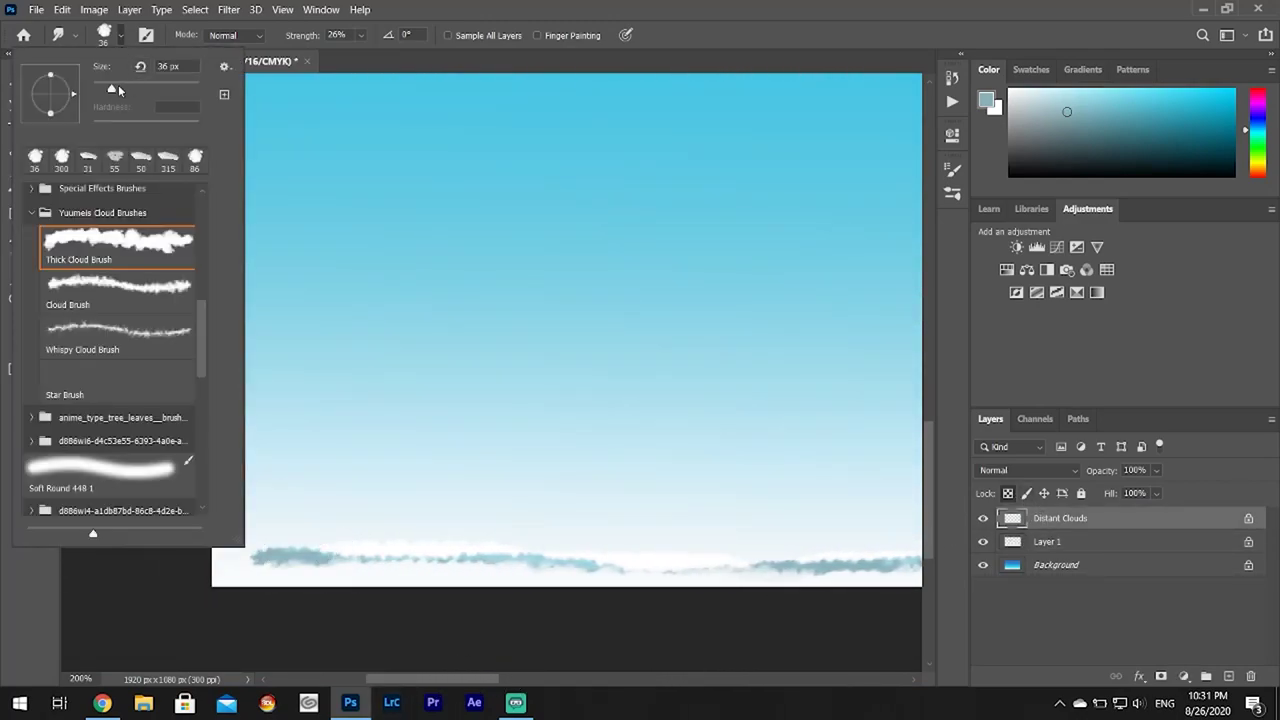
{"action": "left_click_drag", "start_coordinate": [121, 89], "coordinate": [104, 89]}
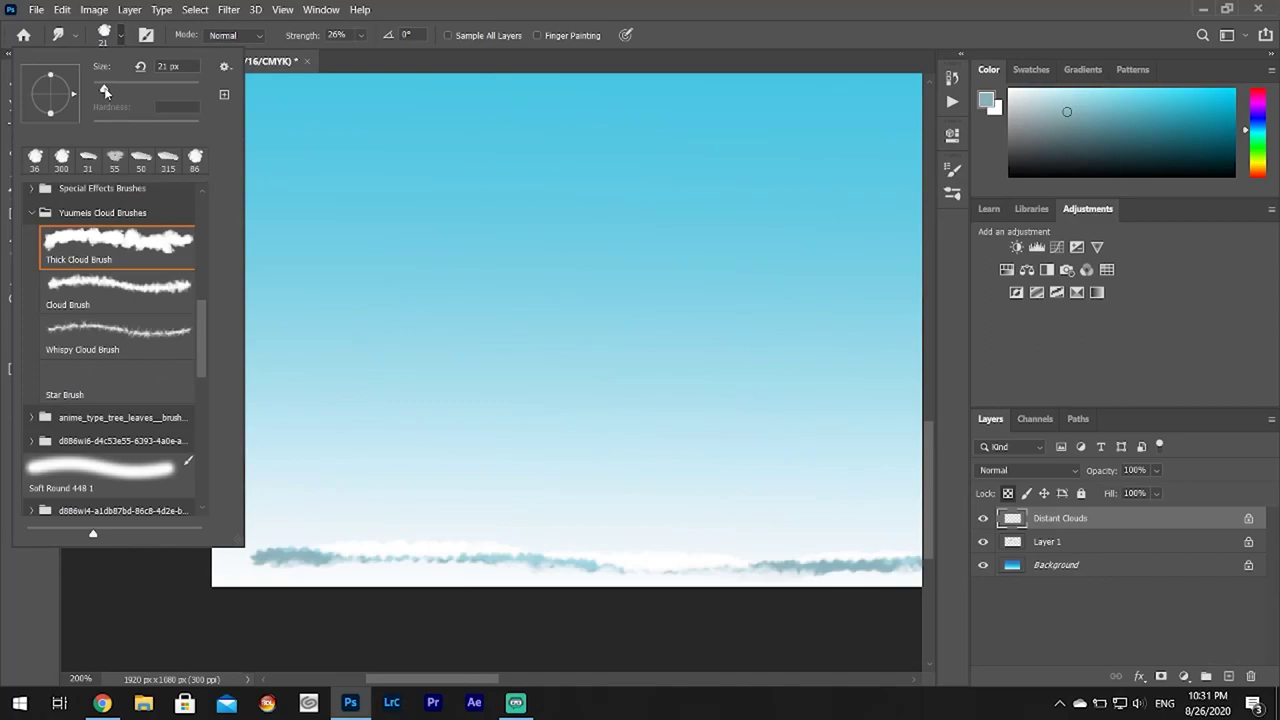
{"action": "left_click", "coordinate": [276, 560]}
- Smudge the horizon cloud strip left to right into soft blended streaks
{"action": "left_click_drag", "start_coordinate": [335, 554], "coordinate": [764, 569]}
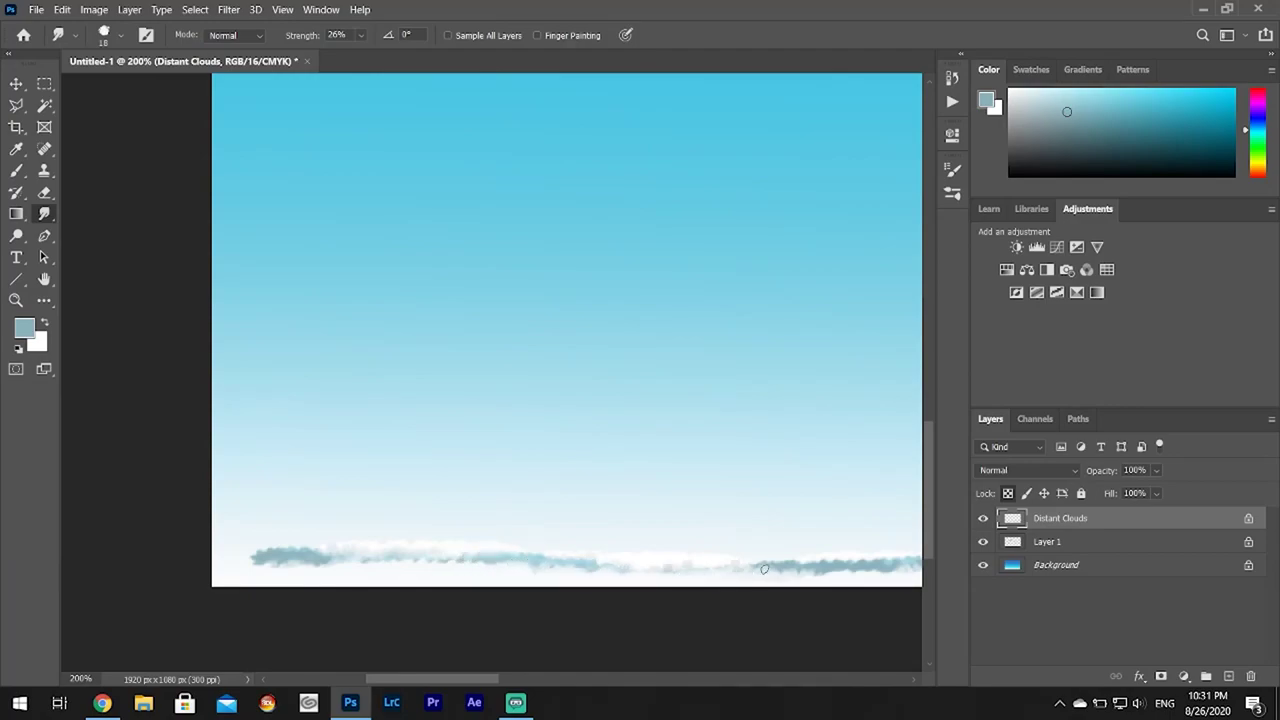
{"action": "scroll", "coordinate": [461, 683], "scroll_direction": "right", "scroll_amount": 3}
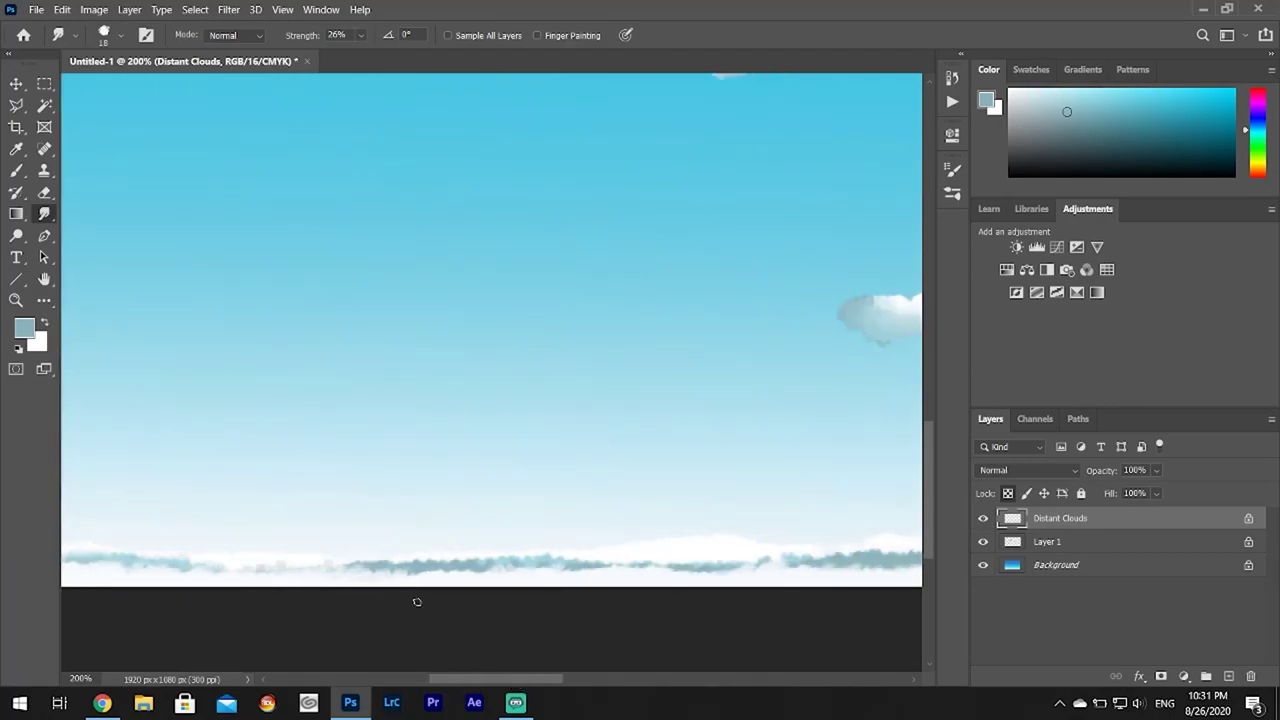
{"action": "mouse_move", "coordinate": [395, 573]}
{"action": "left_mouse_down"}
{"action": "mouse_move", "coordinate": [638, 562]}
{"action": "mouse_move", "coordinate": [818, 572]}
{"action": "left_mouse_up"}
{"action": "scroll", "coordinate": [520, 662], "scroll_direction": "right", "scroll_amount": 3}
{"action": "scroll", "coordinate": [566, 672], "scroll_direction": "right", "scroll_amount": 2}
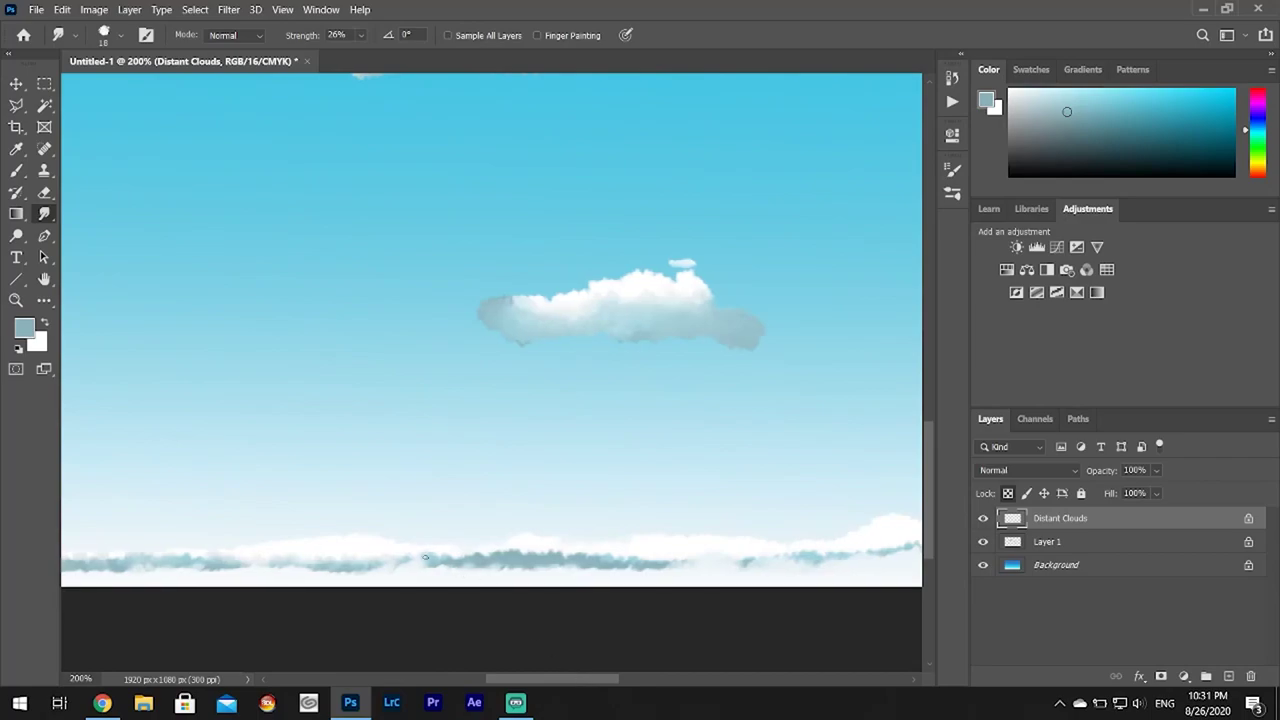
{"action": "left_click_drag", "start_coordinate": [555, 563], "coordinate": [743, 567]}
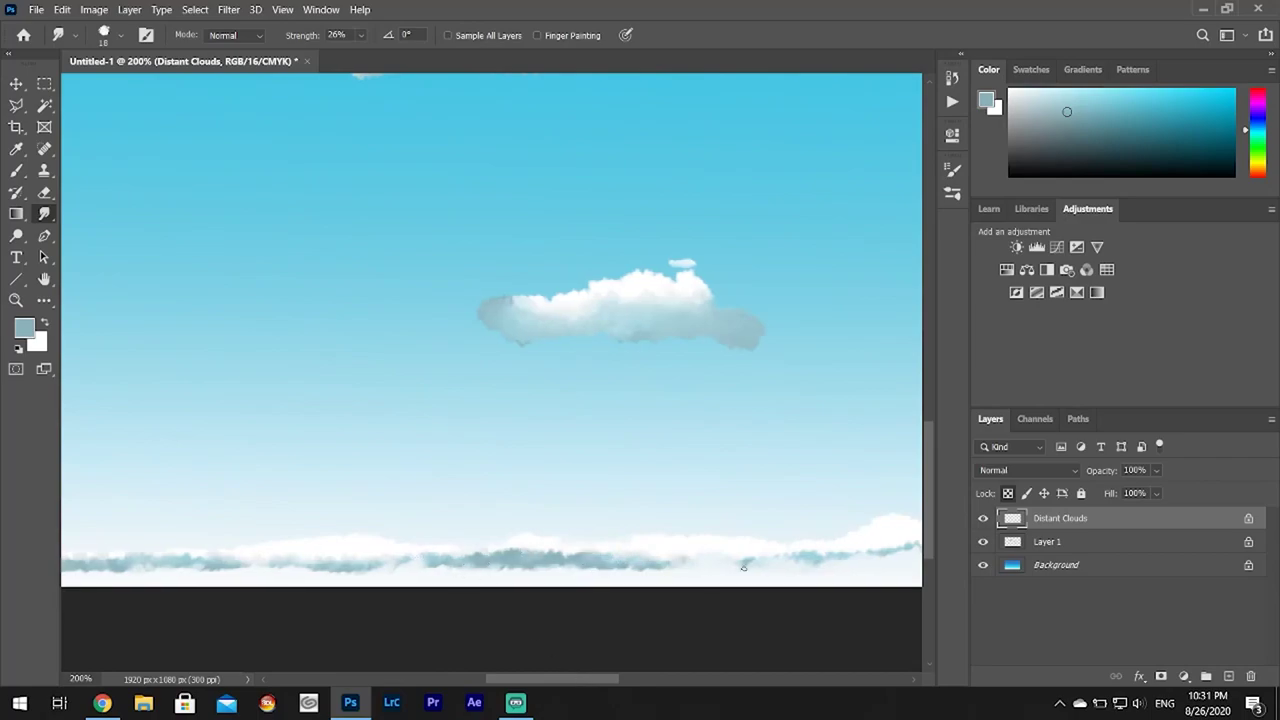
{"action": "scroll", "coordinate": [575, 675], "scroll_direction": "right", "scroll_amount": 3}
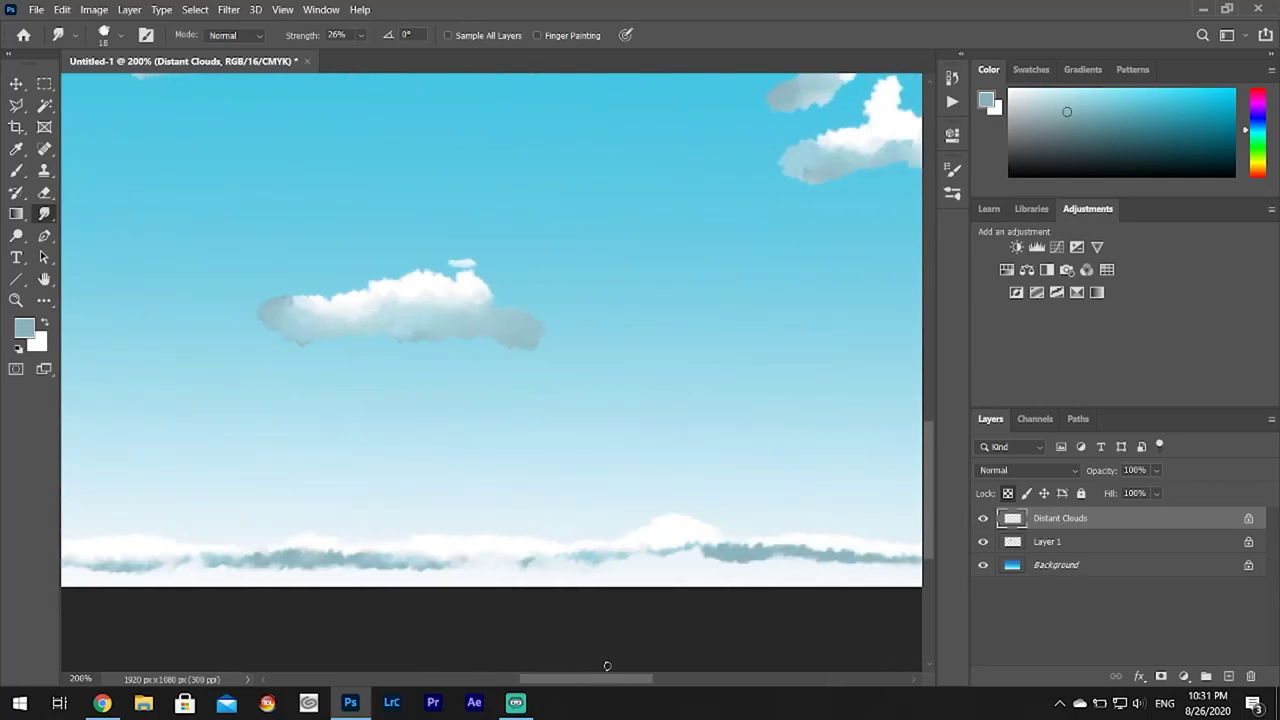
{"action": "mouse_move", "coordinate": [519, 560]}
{"action": "left_mouse_down"}
{"action": "mouse_move", "coordinate": [715, 545]}
{"action": "mouse_move", "coordinate": [781, 557]}
{"action": "left_mouse_up"}
{"action": "left_click_drag", "start_coordinate": [610, 679], "coordinate": [672, 679]}
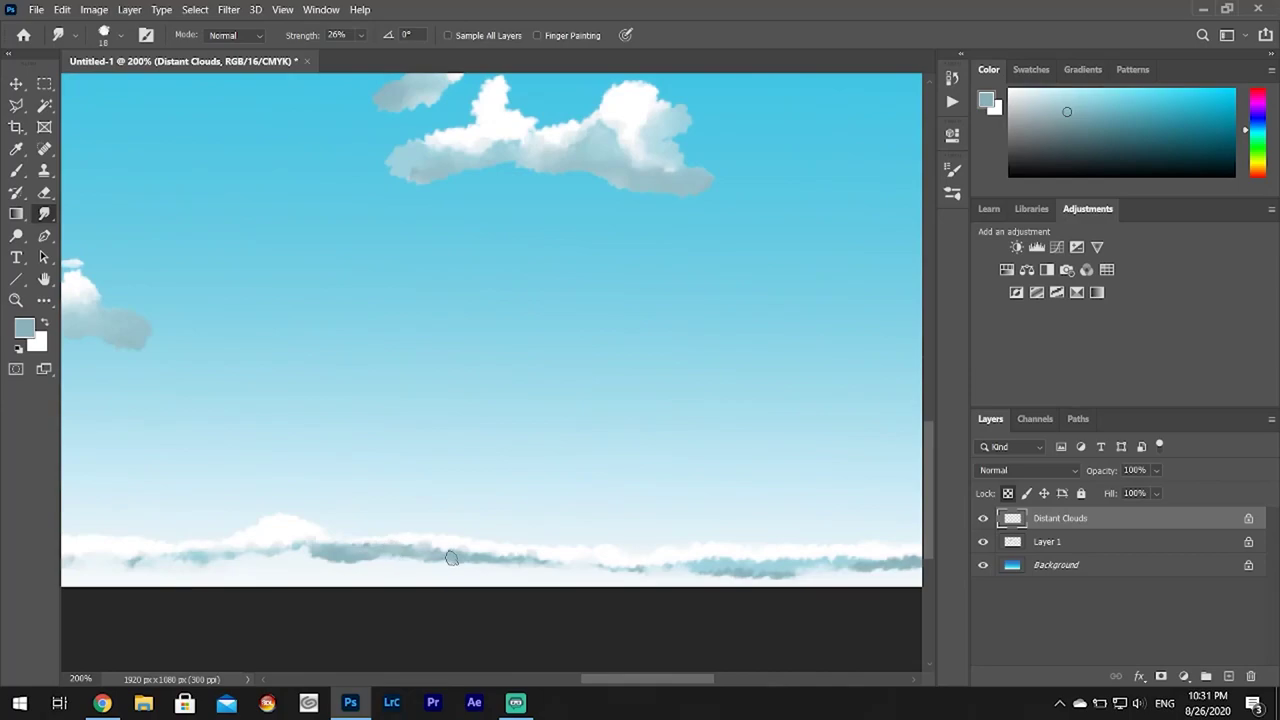
{"action": "mouse_move", "coordinate": [485, 556]}
{"action": "left_mouse_down"}
{"action": "mouse_move", "coordinate": [733, 576]}
{"action": "mouse_move", "coordinate": [921, 569]}
{"action": "left_mouse_up"}
{"action": "left_click_drag", "start_coordinate": [672, 684], "coordinate": [725, 679]}
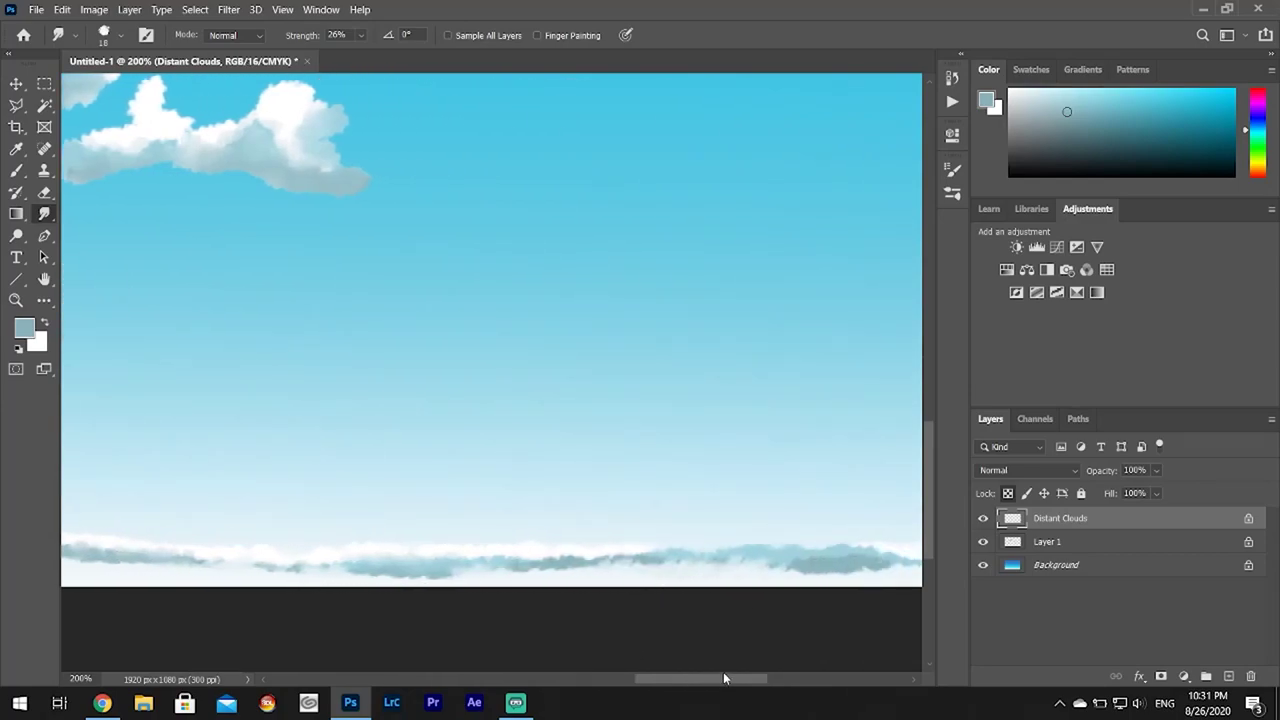
{"action": "left_click_drag", "start_coordinate": [453, 569], "coordinate": [743, 568]}
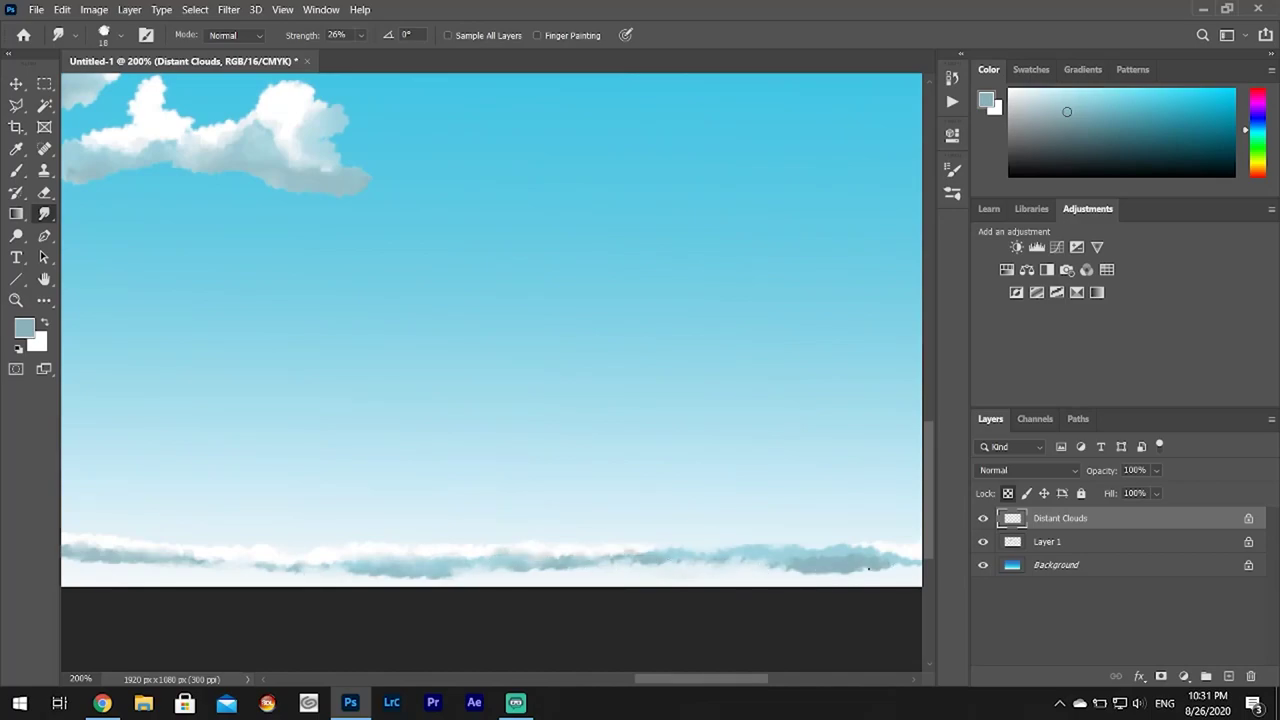
{"action": "left_click_drag", "start_coordinate": [706, 680], "coordinate": [754, 678]}
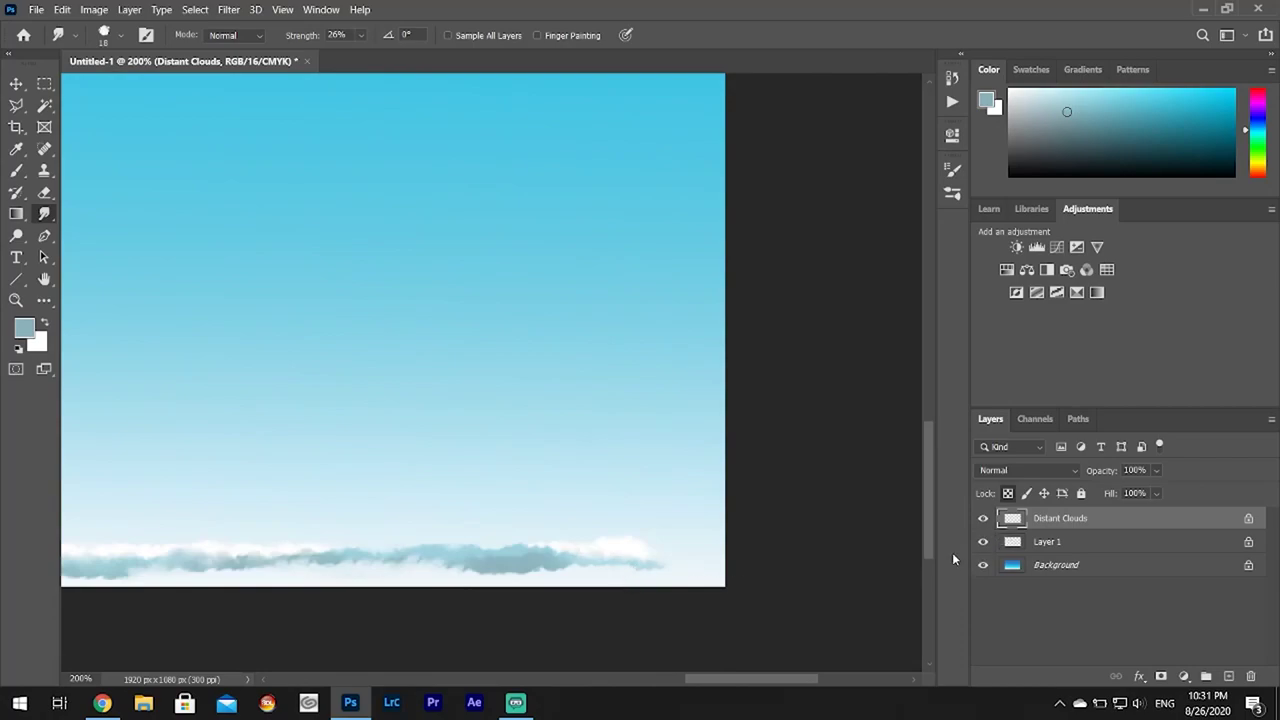
- At 100% zoom on Layer 1, soften the upper-right cloud's top and left edges
{"action": "key", "text": "ctrl+0"}
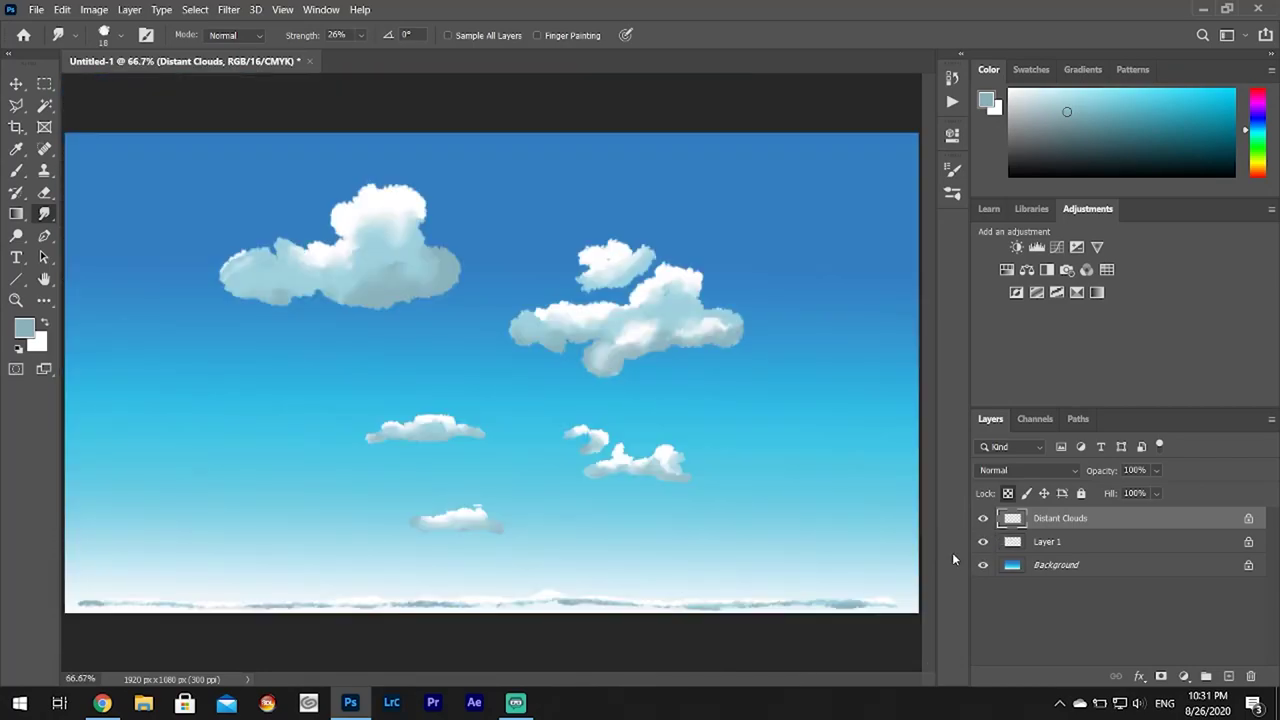
{"action": "left_click", "coordinate": [1032, 543]}
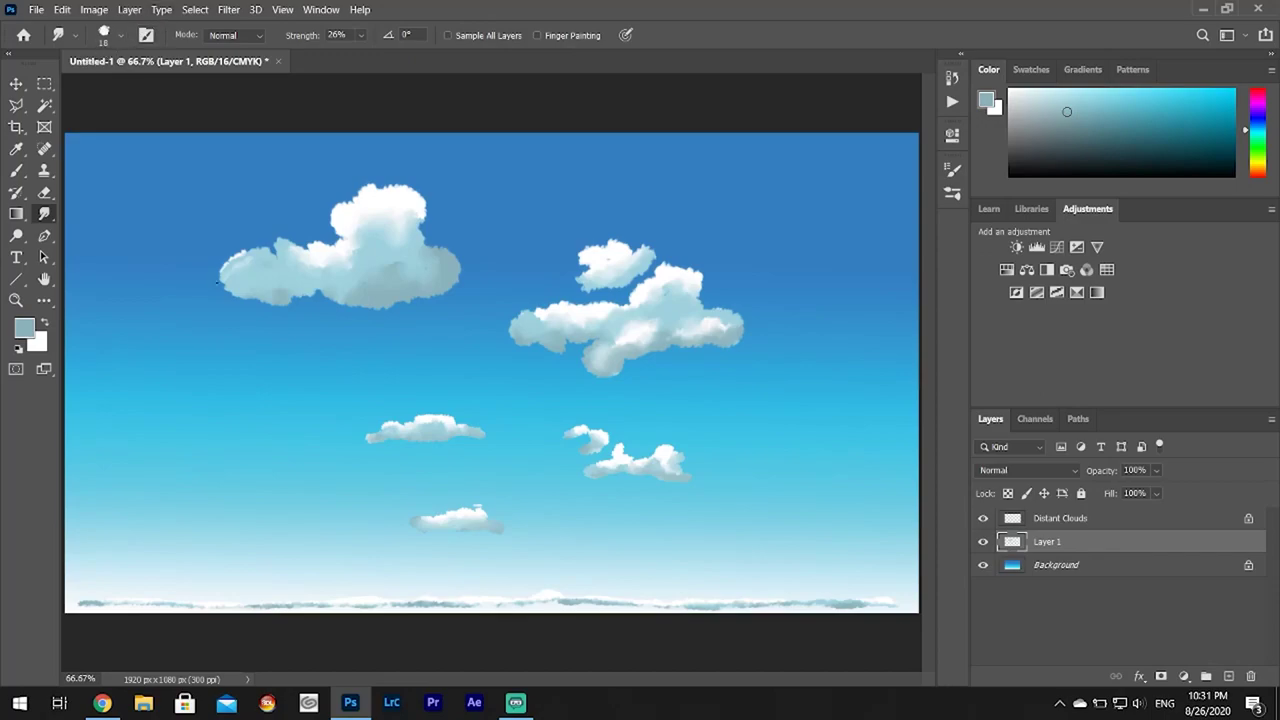
{"action": "key", "text": "ctrl+1"}
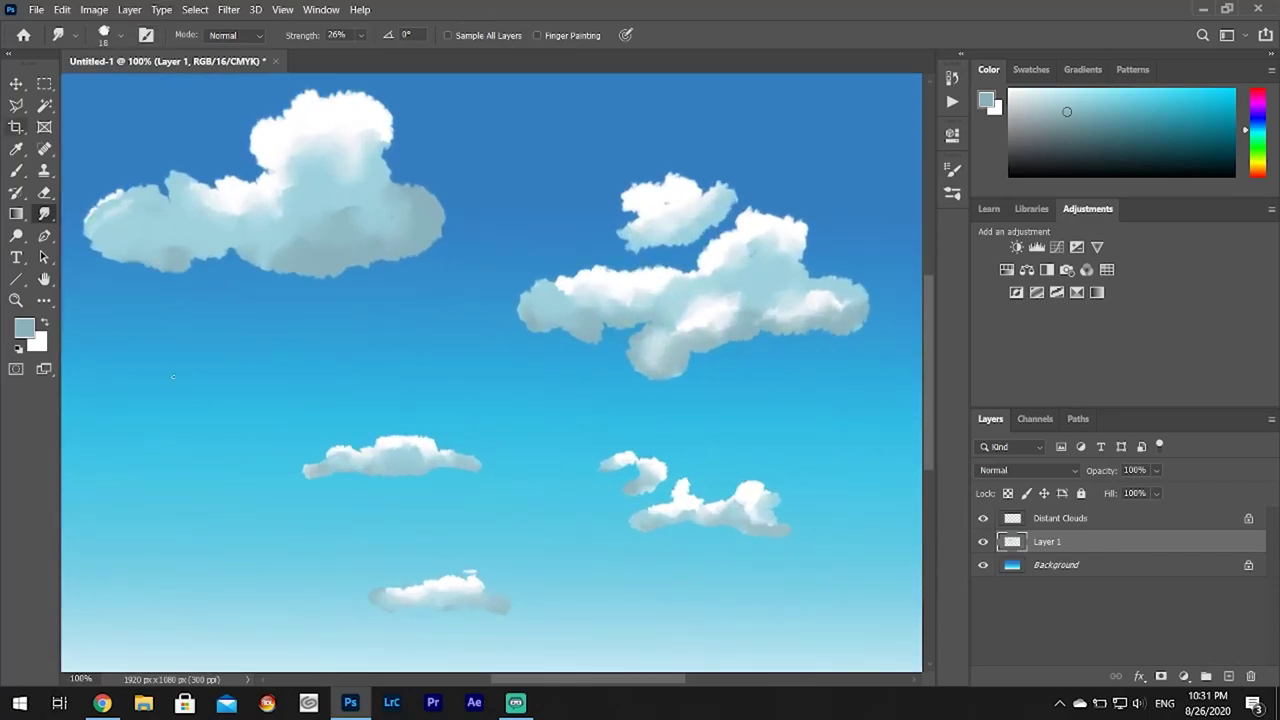
{"action": "left_click_drag", "start_coordinate": [569, 681], "coordinate": [549, 681]}
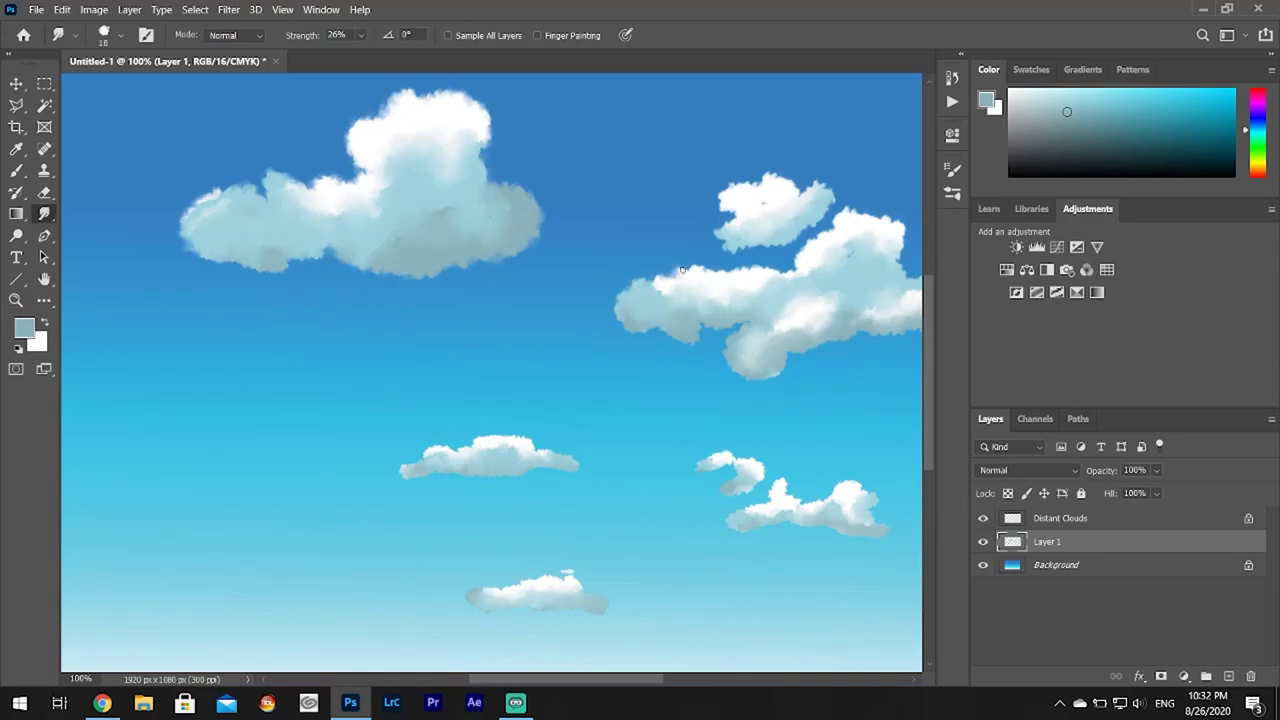
{"action": "left_click_drag", "start_coordinate": [682, 269], "coordinate": [776, 271]}
{"action": "left_click_drag", "start_coordinate": [730, 242], "coordinate": [729, 214]}
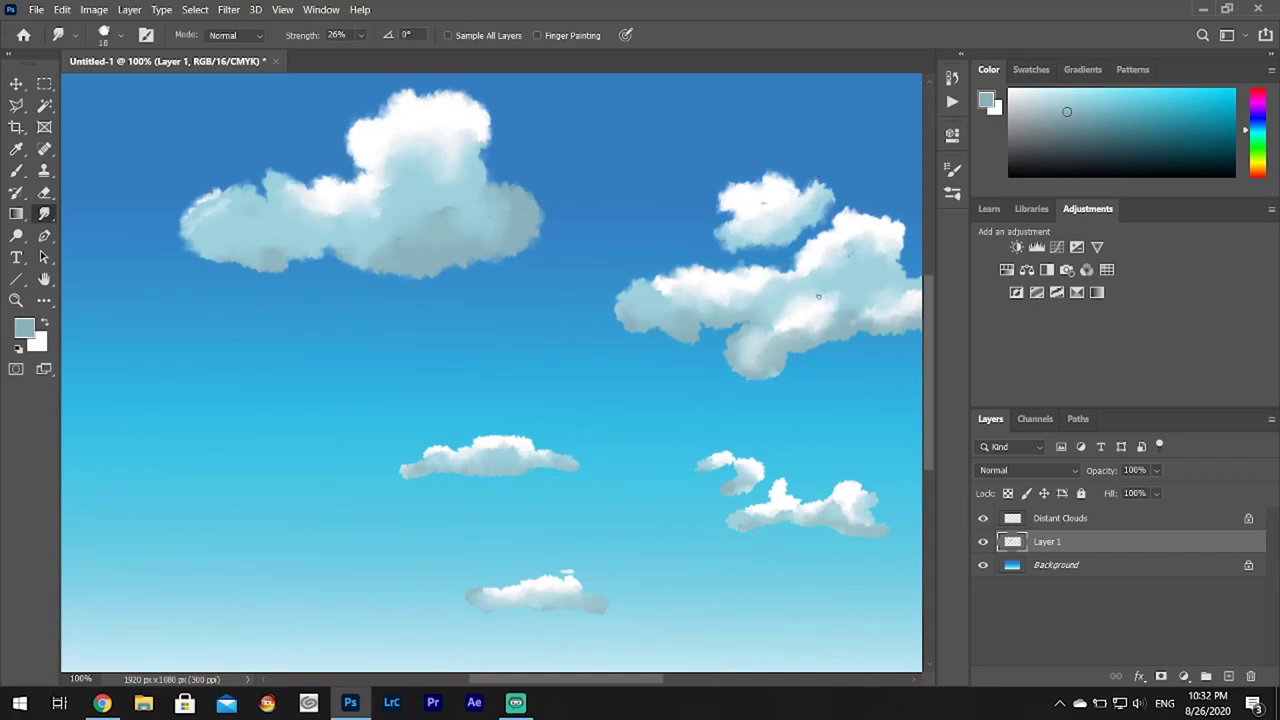
- Smudge the edges of the small left and lower clouds into wispy shapes
{"action": "left_click_drag", "start_coordinate": [600, 680], "coordinate": [670, 690]}
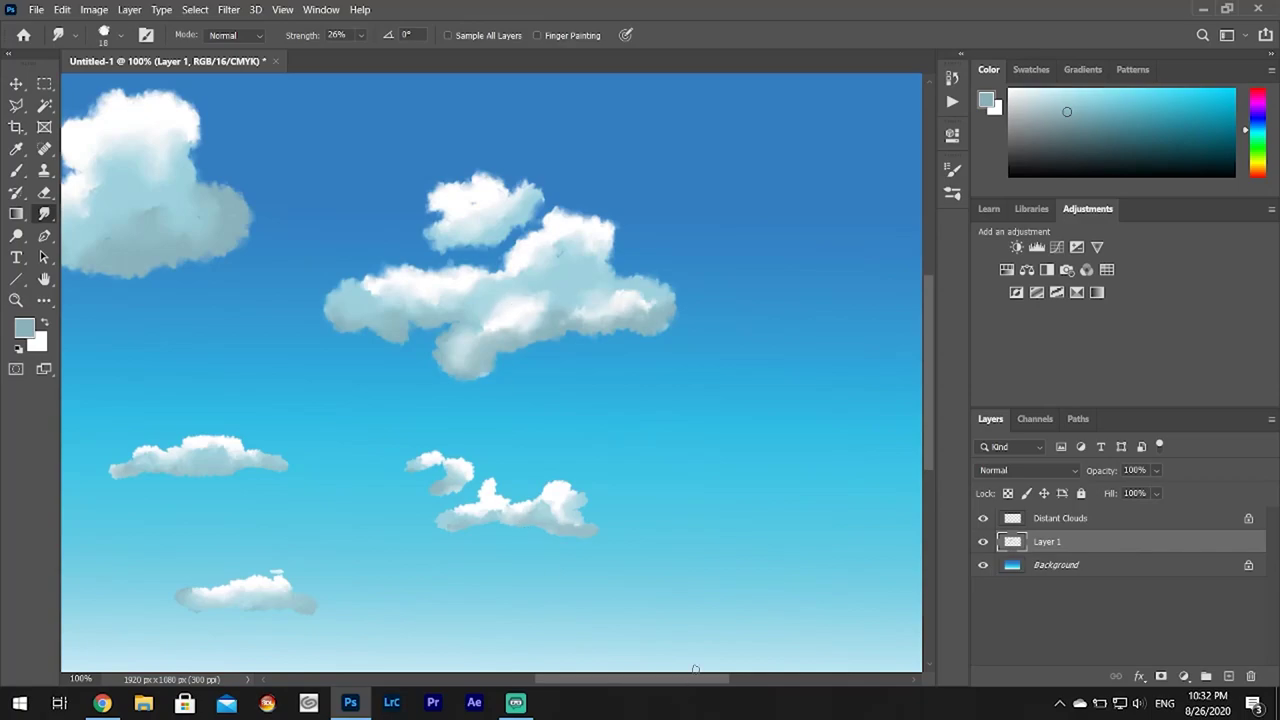
{"action": "left_click_drag", "start_coordinate": [228, 439], "coordinate": [348, 385]}
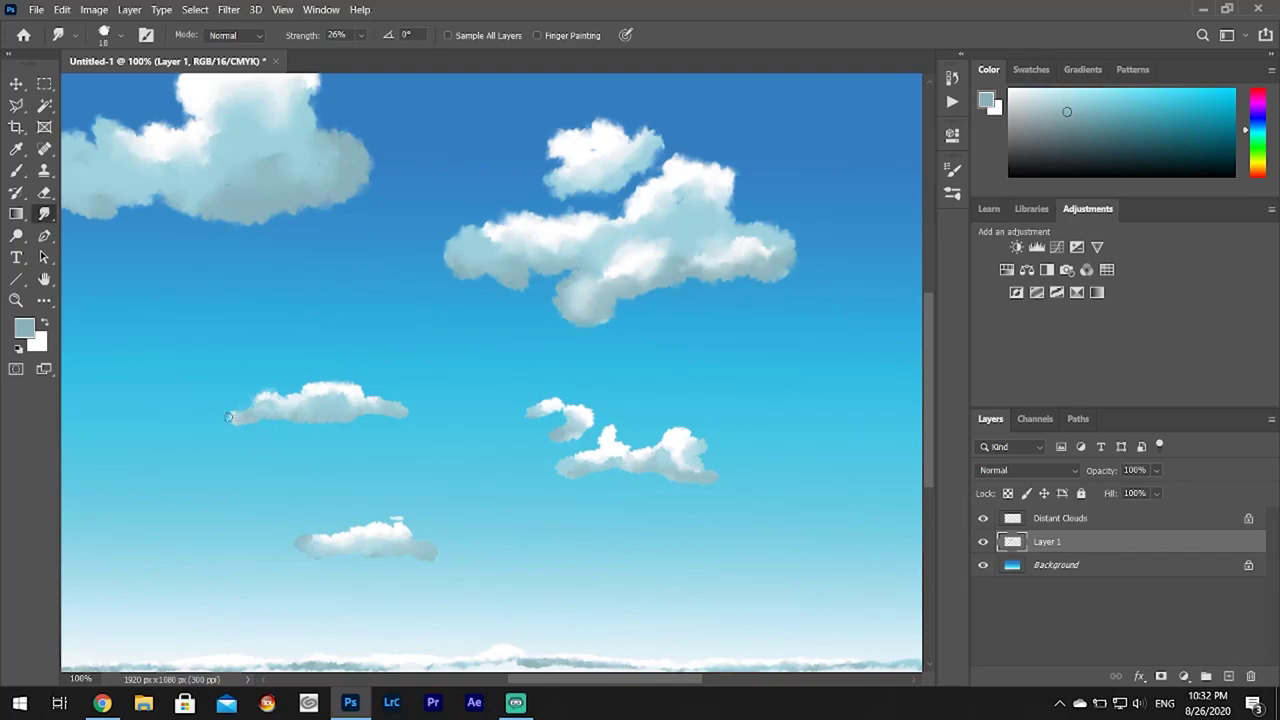
{"action": "left_click_drag", "start_coordinate": [228, 417], "coordinate": [385, 400]}
{"action": "mouse_move", "coordinate": [588, 452]}
{"action": "left_mouse_down"}
{"action": "mouse_move", "coordinate": [674, 431]}
{"action": "mouse_move", "coordinate": [643, 460]}
{"action": "left_mouse_up"}
{"action": "scroll", "coordinate": [567, 477], "scroll_direction": "down", "scroll_amount": 3}
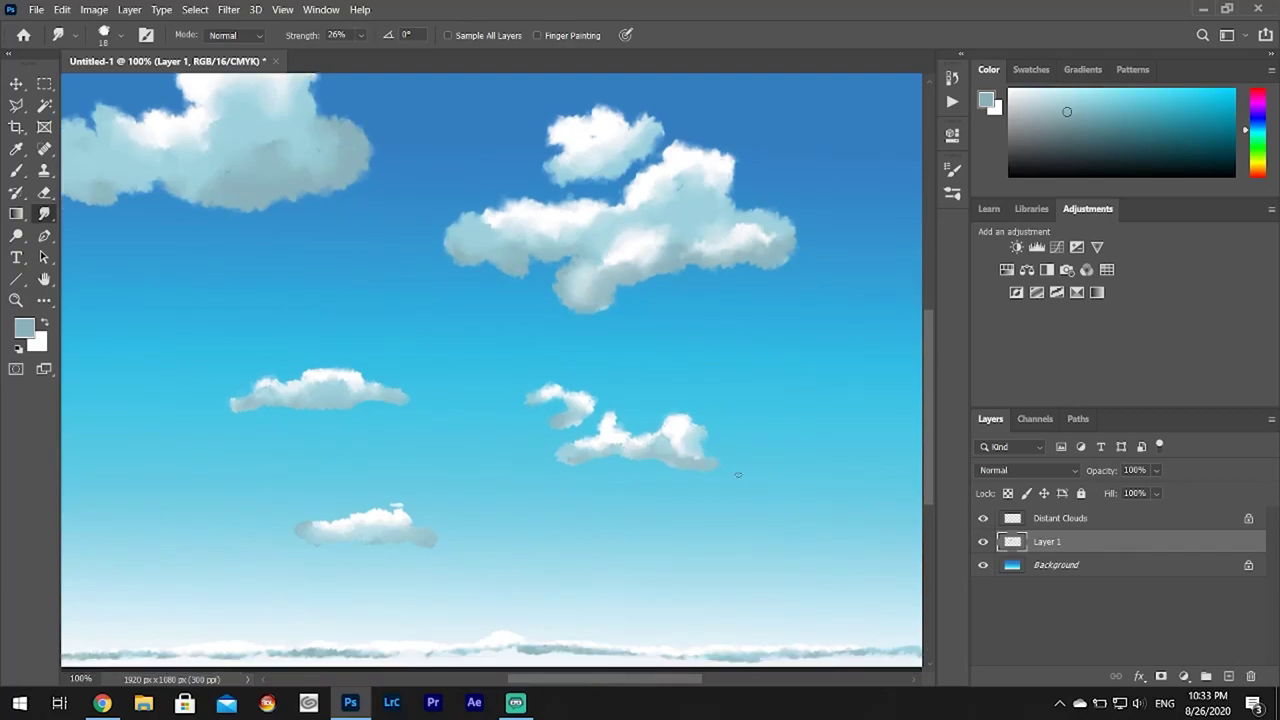
{"action": "mouse_move", "coordinate": [307, 392]}
{"action": "left_mouse_down"}
{"action": "mouse_move", "coordinate": [378, 377]}
{"action": "mouse_move", "coordinate": [431, 400]}
{"action": "mouse_move", "coordinate": [378, 409]}
{"action": "left_mouse_up"}
{"action": "left_click_drag", "start_coordinate": [577, 680], "coordinate": [441, 680]}
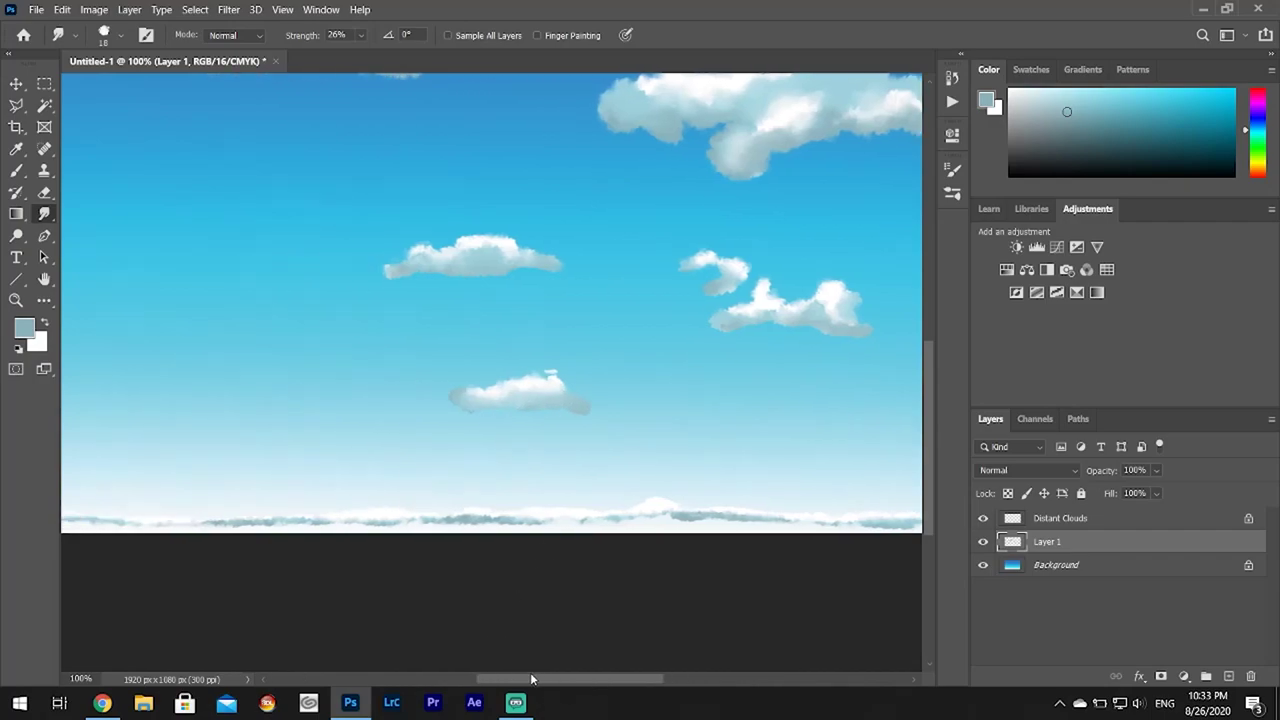
{"action": "left_click_drag", "start_coordinate": [414, 512], "coordinate": [585, 515]}
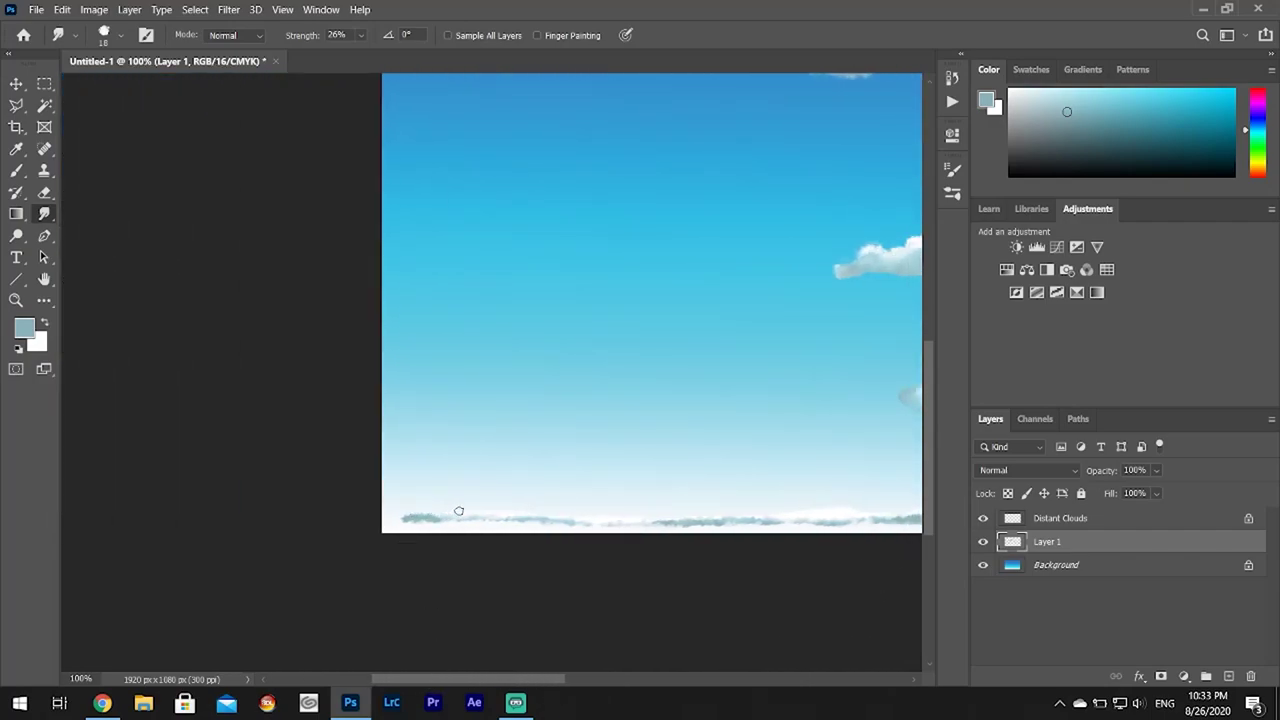
- Smudge the horizon strip further on Distant Clouds, then zoom out to view the sky
{"action": "left_click", "coordinate": [1065, 519]}
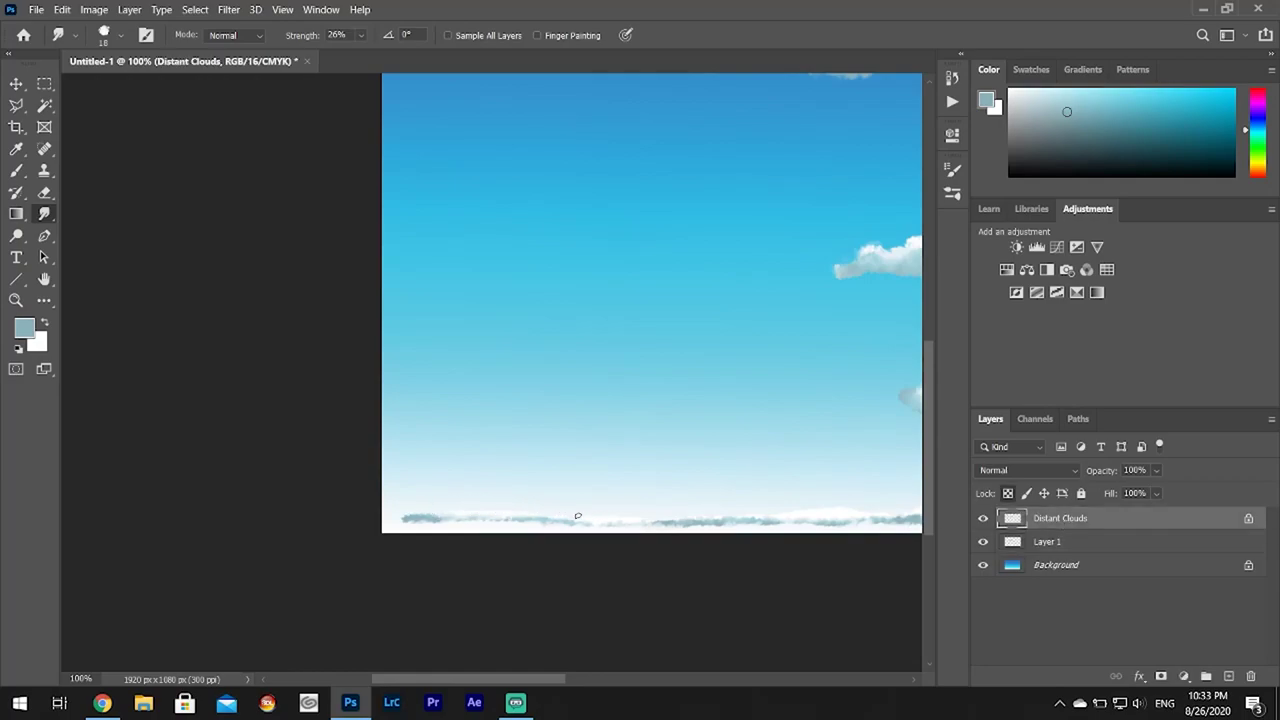
{"action": "left_click_drag", "start_coordinate": [655, 514], "coordinate": [729, 519]}
{"action": "scroll", "coordinate": [556, 661], "scroll_direction": "right", "scroll_amount": 5}
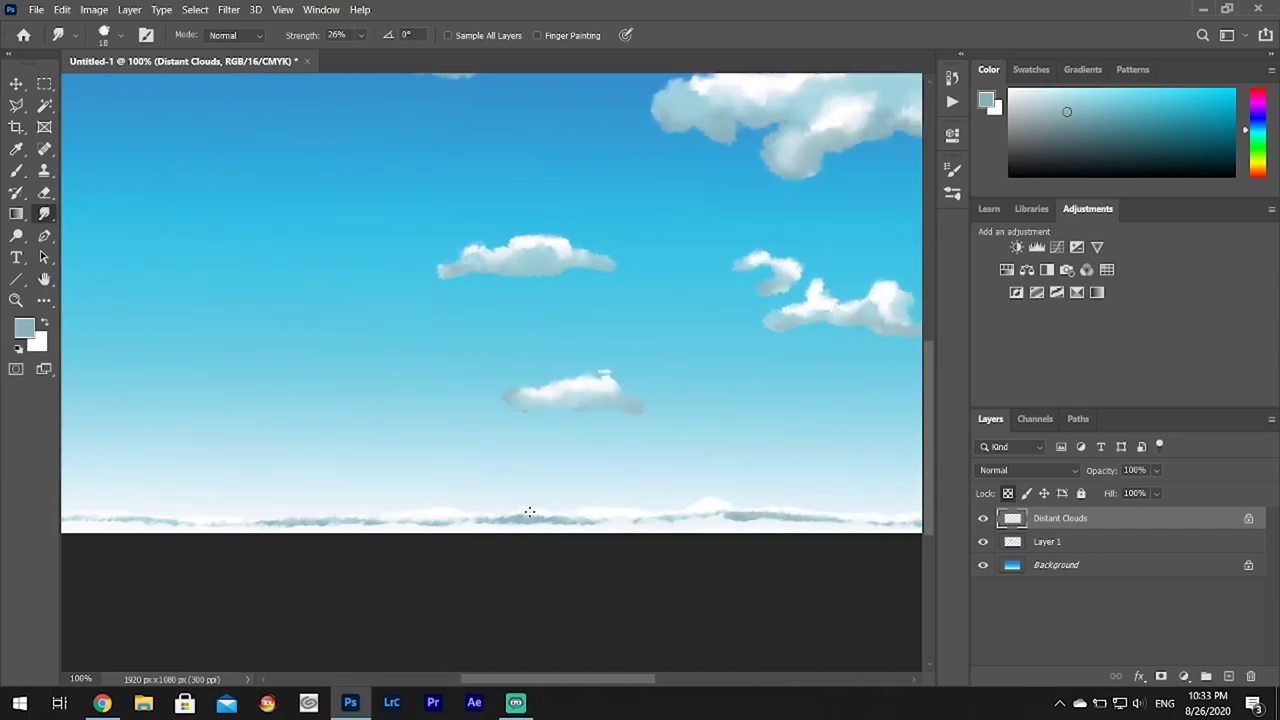
{"action": "left_click_drag", "start_coordinate": [530, 512], "coordinate": [791, 505]}
{"action": "left_click_drag", "start_coordinate": [596, 679], "coordinate": [652, 679]}
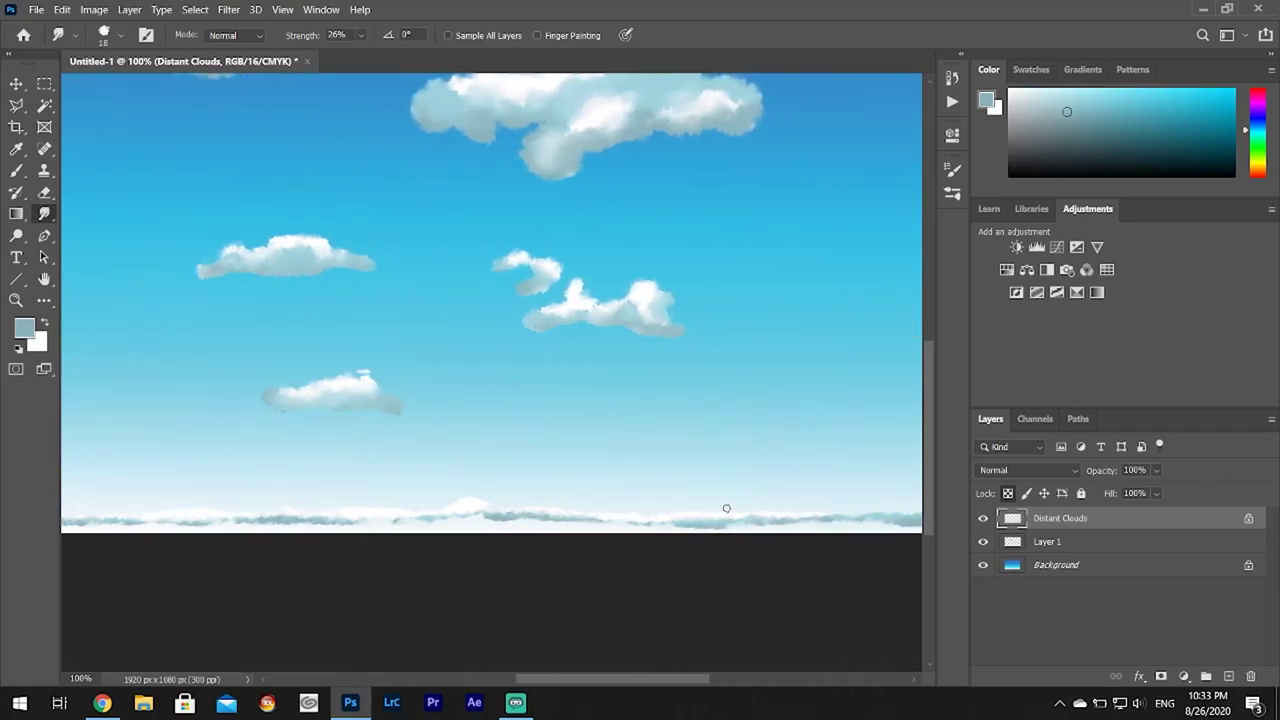
{"action": "left_click_drag", "start_coordinate": [640, 679], "coordinate": [690, 679]}
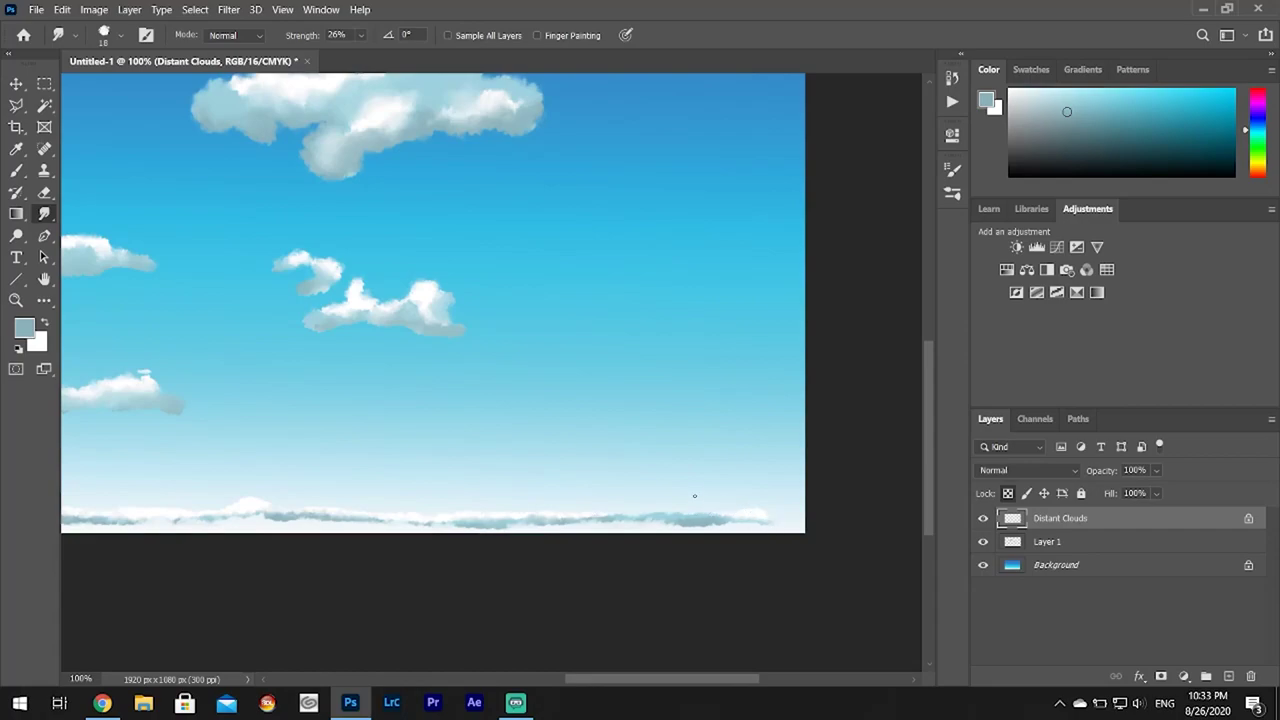
{"action": "key", "text": "ctrl+minus"}
{"action": "key", "text": "ctrl+minus"}
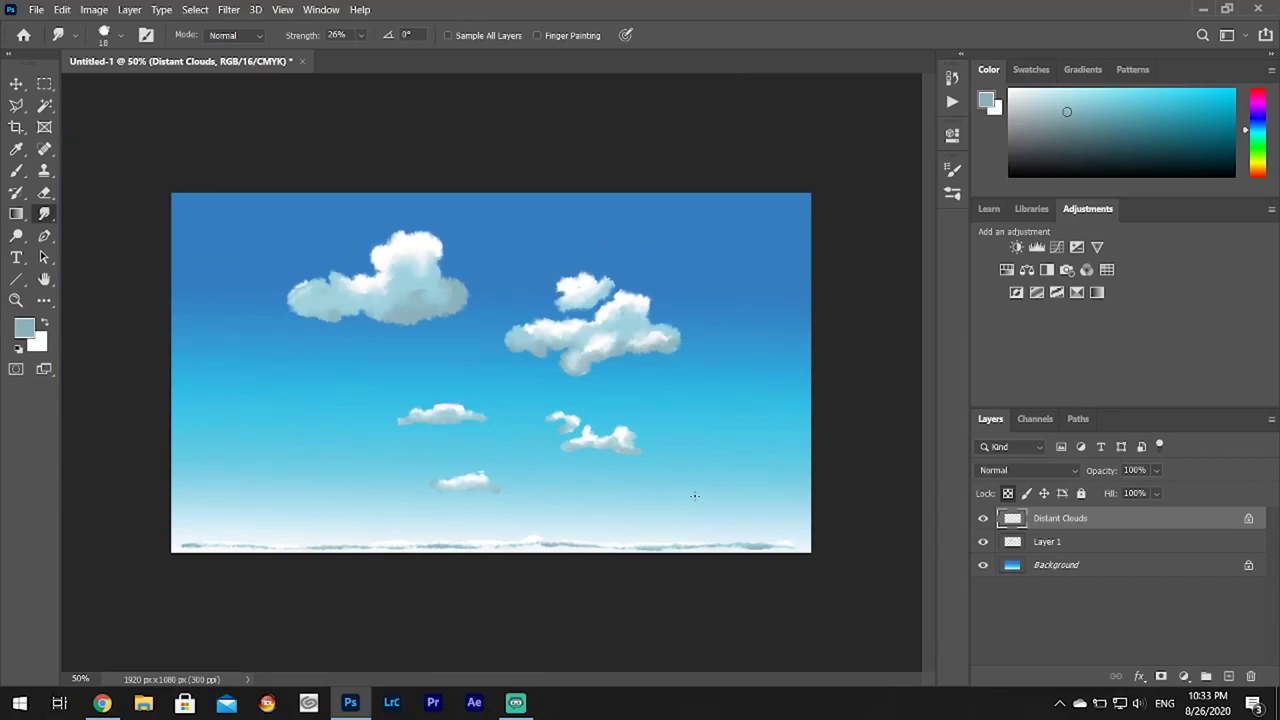
- Choose the Whispy Cloud Brush and set the foreground colour to white
{"action": "left_click", "coordinate": [118, 38]}
{"action": "scroll", "coordinate": [93, 345], "scroll_direction": "down", "scroll_amount": 2}
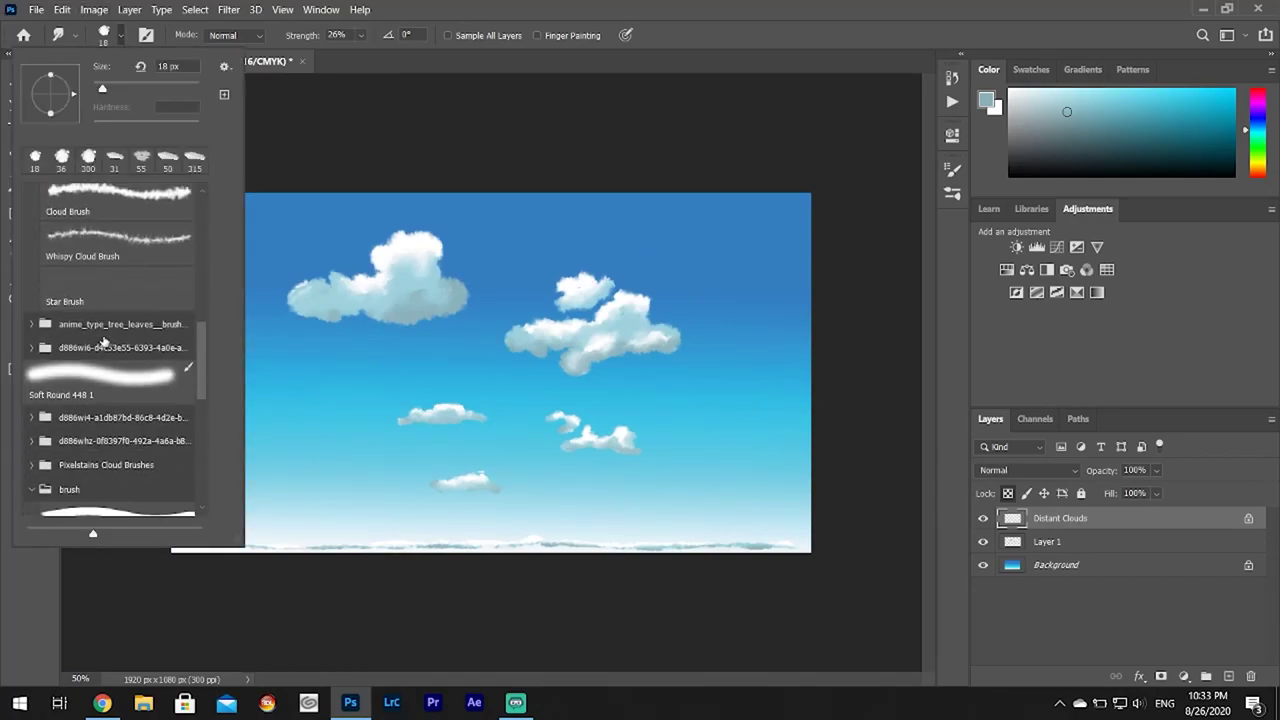
{"action": "left_click", "coordinate": [117, 237]}
{"action": "left_click", "coordinate": [393, 137]}
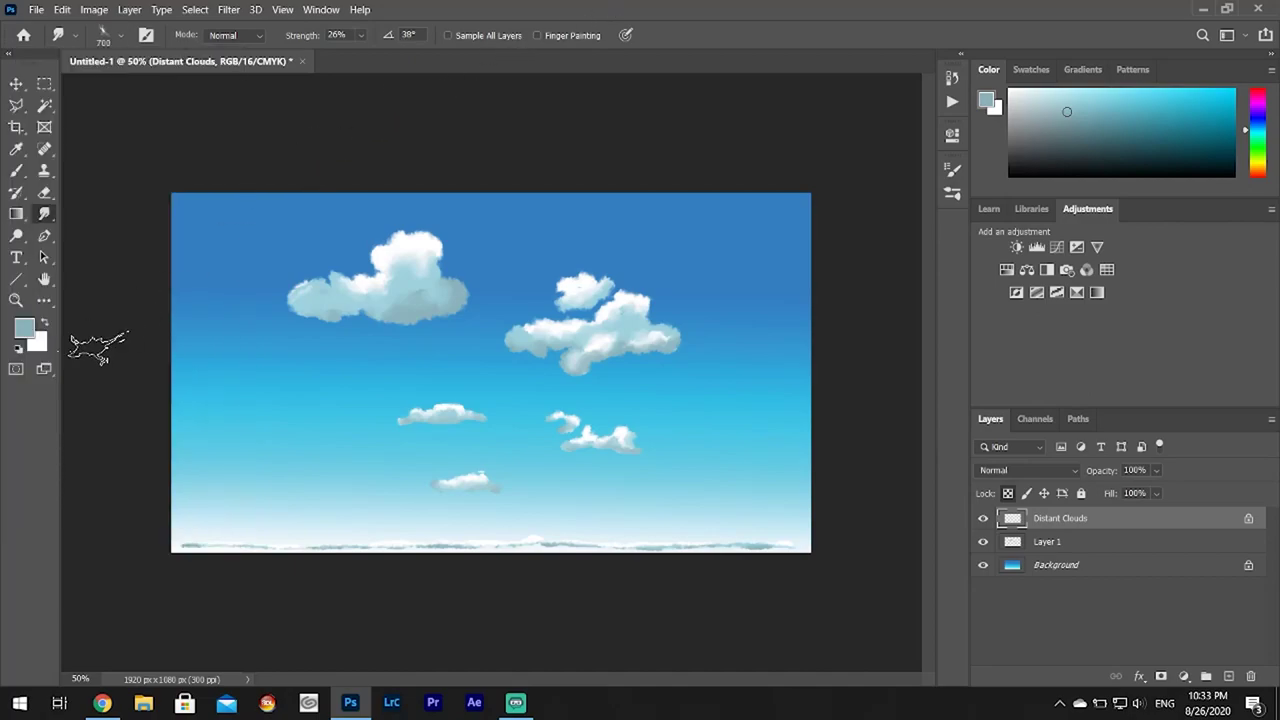
{"action": "left_click", "coordinate": [22, 330]}
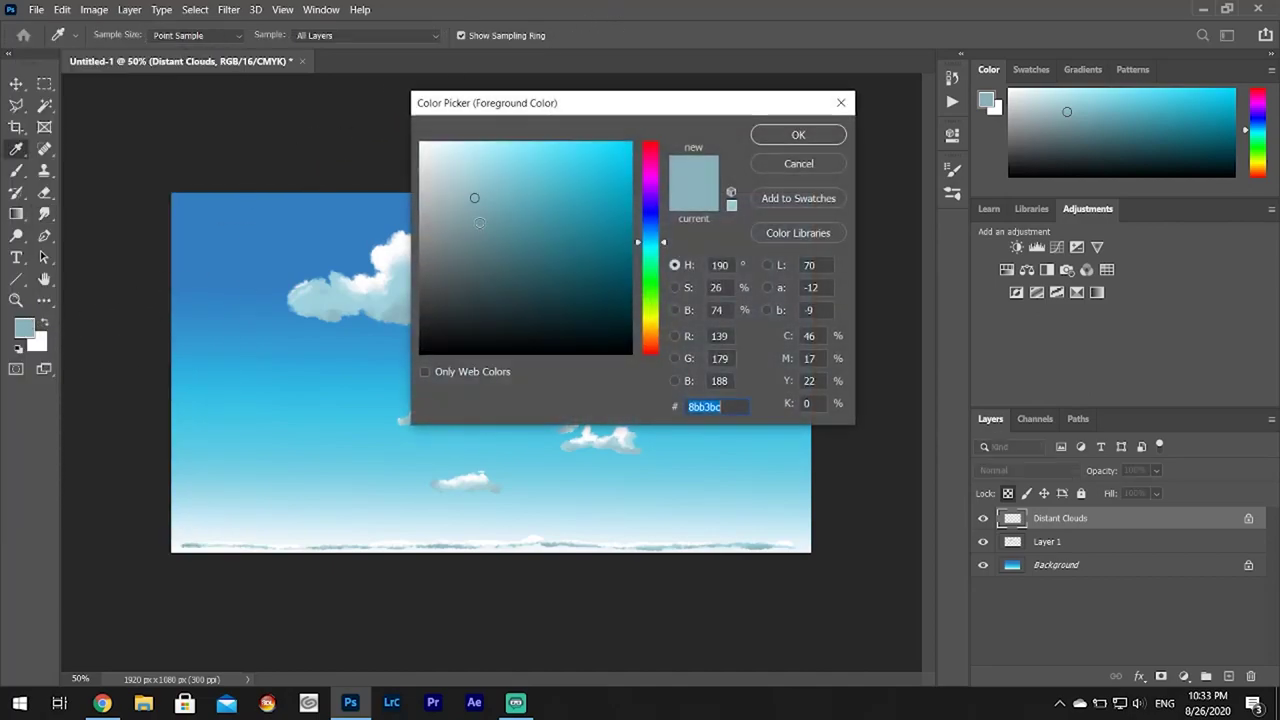
{"action": "mouse_move", "coordinate": [452, 197]}
{"action": "left_mouse_down"}
{"action": "mouse_move", "coordinate": [422, 187]}
{"action": "mouse_move", "coordinate": [421, 143]}
{"action": "left_mouse_up"}
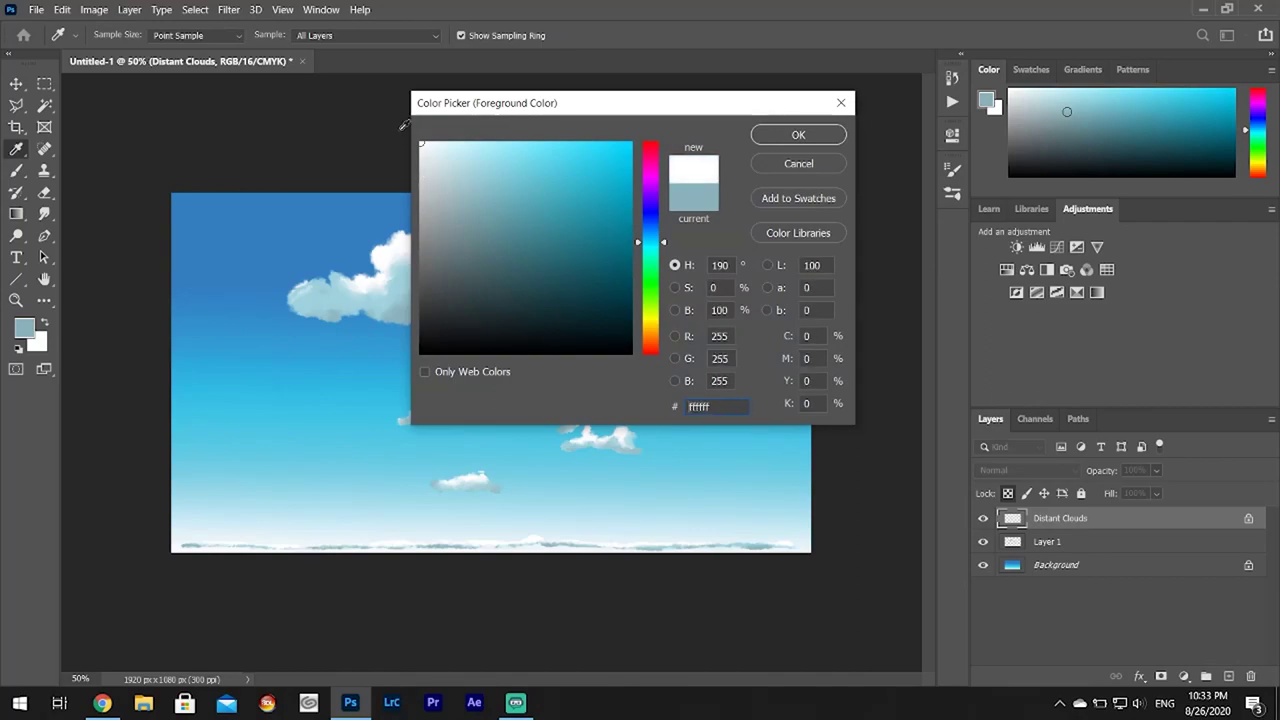
{"action": "left_click", "coordinate": [799, 136]}
- Add a new layer named Upper Clouds
{"action": "left_click", "coordinate": [1229, 676]}
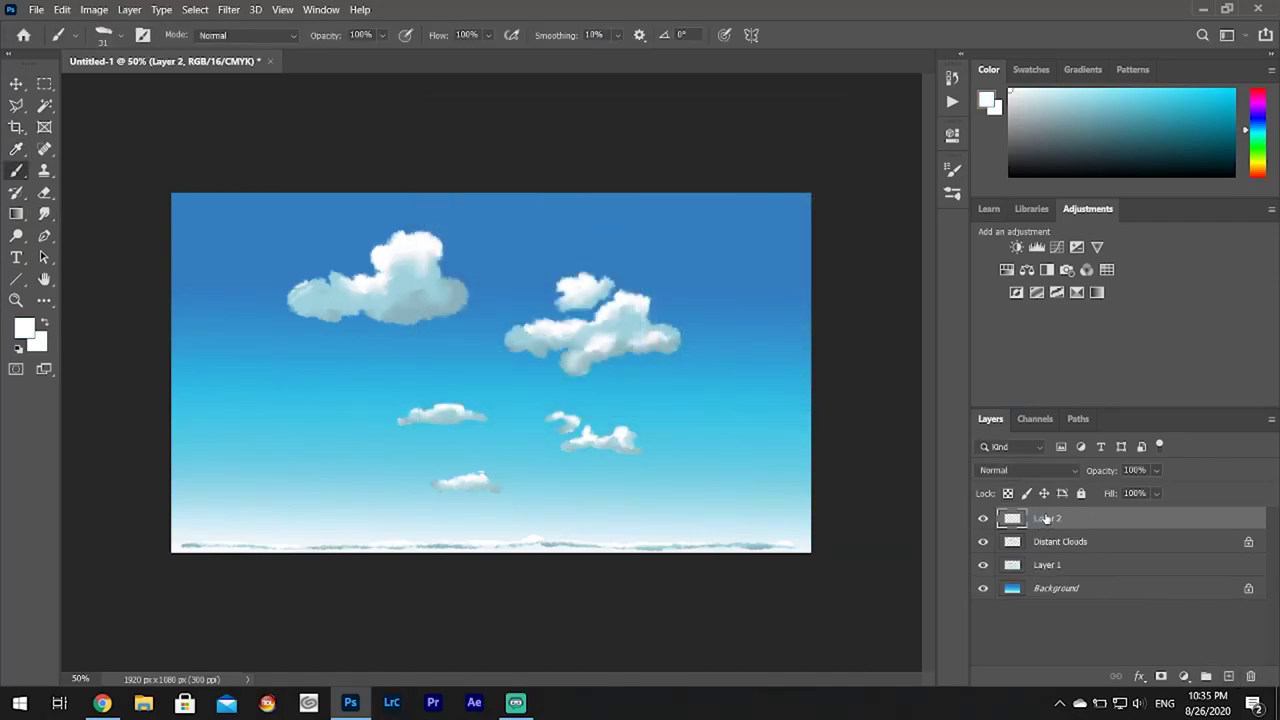
{"action": "double_click", "coordinate": [1046, 517]}
{"action": "type", "text": "Upper Clouds"}
{"action": "key", "text": "Return"}
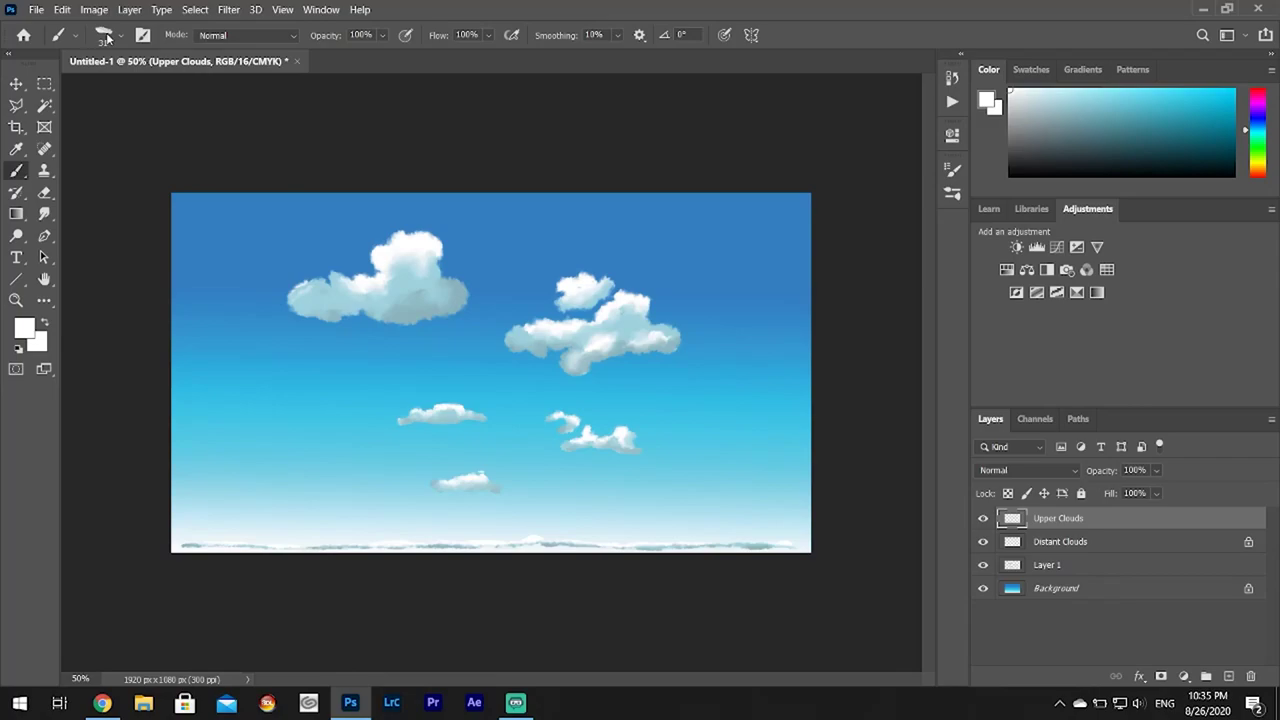
- Paint large diagonal white streaks with a 3228 px Whispy Cloud Brush
{"action": "left_click", "coordinate": [108, 38]}
{"action": "scroll", "coordinate": [110, 335], "scroll_direction": "up", "scroll_amount": 3}
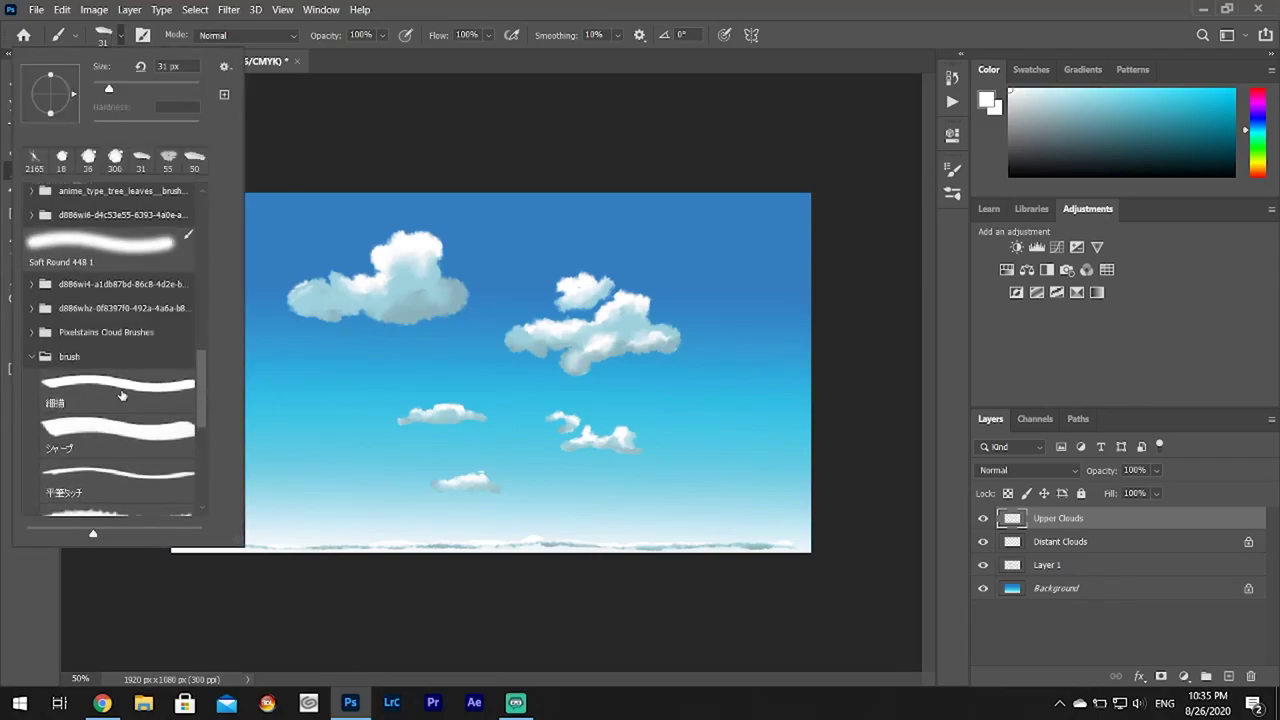
{"action": "scroll", "coordinate": [112, 337], "scroll_direction": "up", "scroll_amount": 3}
{"action": "scroll", "coordinate": [115, 340], "scroll_direction": "up", "scroll_amount": 3}
{"action": "left_click", "coordinate": [112, 318]}
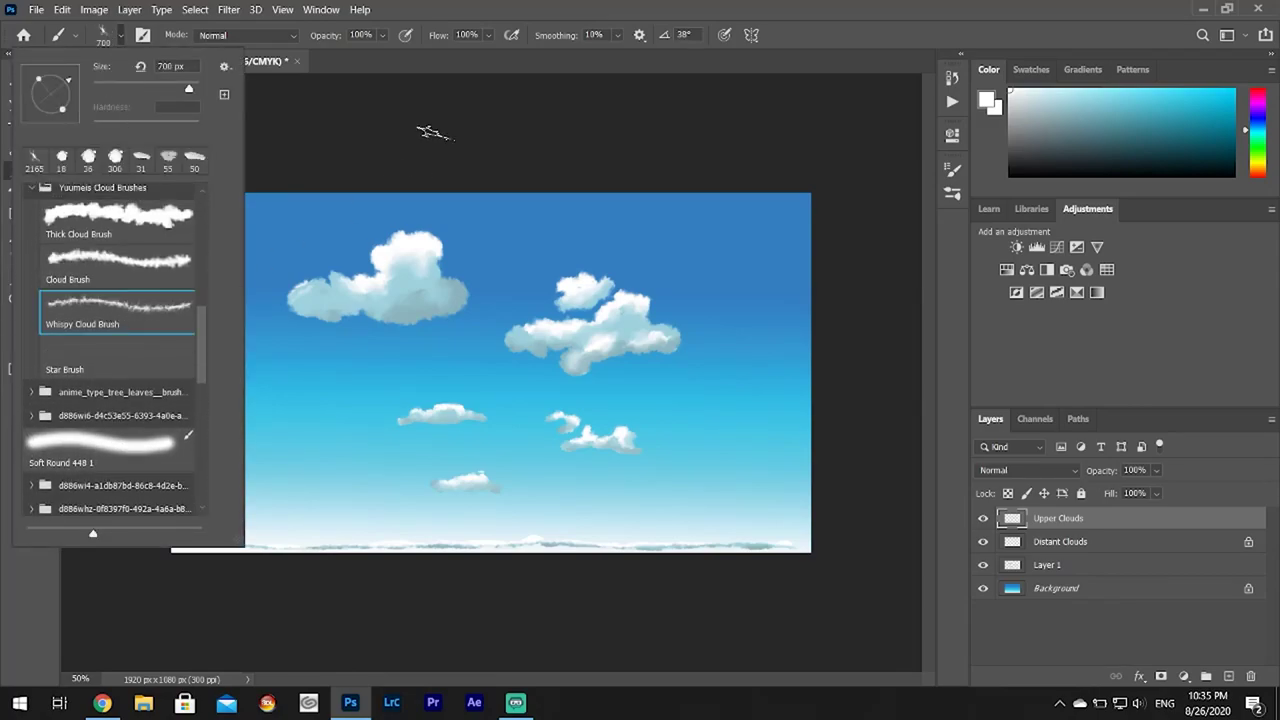
{"action": "left_click", "coordinate": [486, 11]}
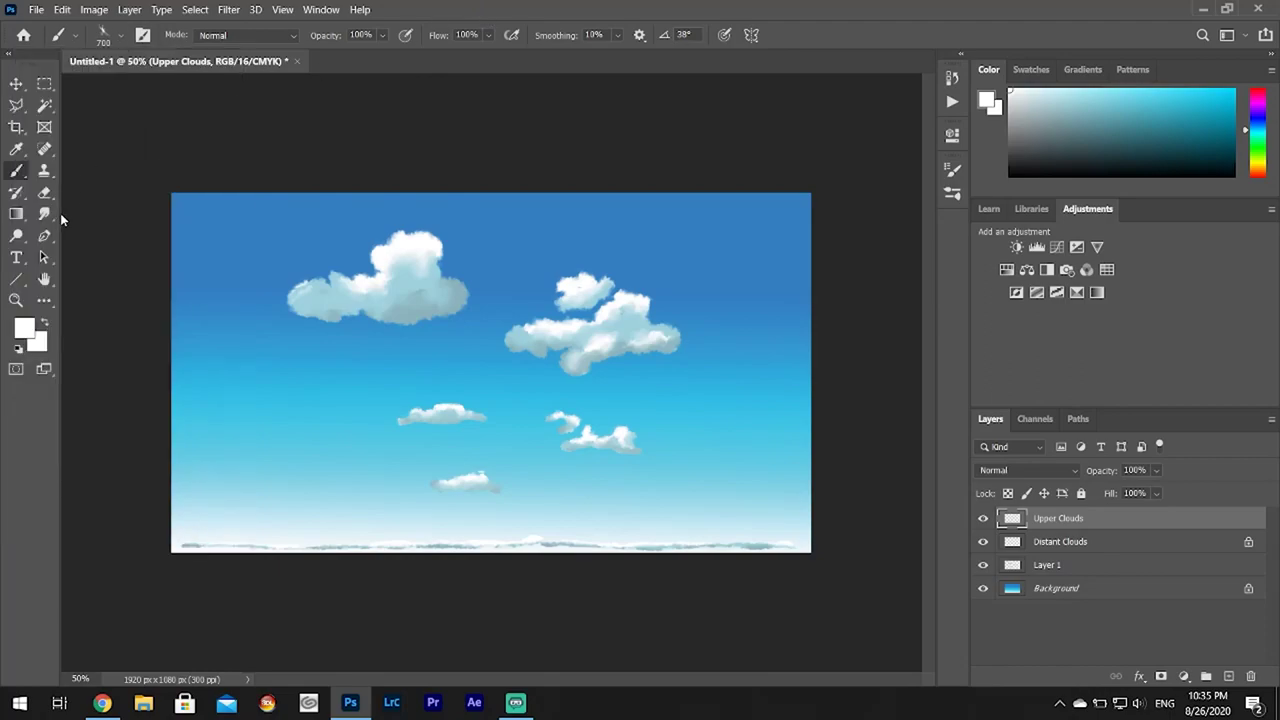
{"action": "left_click", "coordinate": [121, 36]}
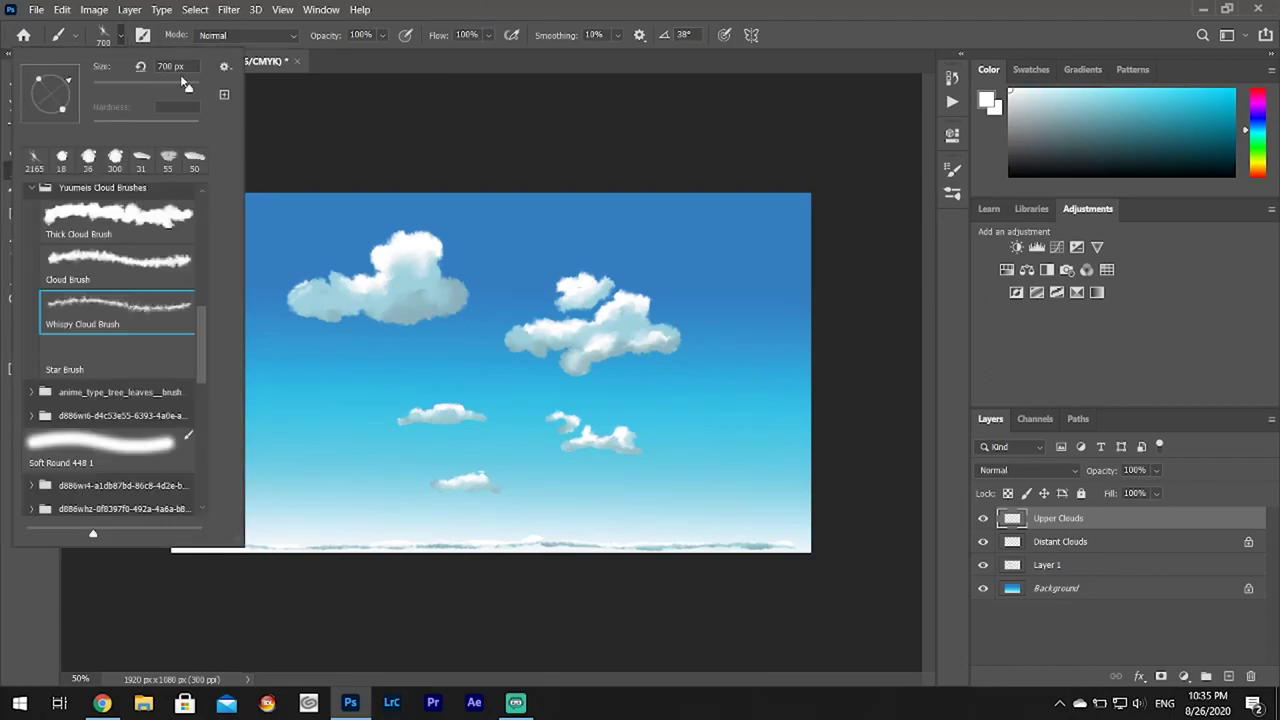
{"action": "left_click_drag", "start_coordinate": [190, 91], "coordinate": [199, 92]}
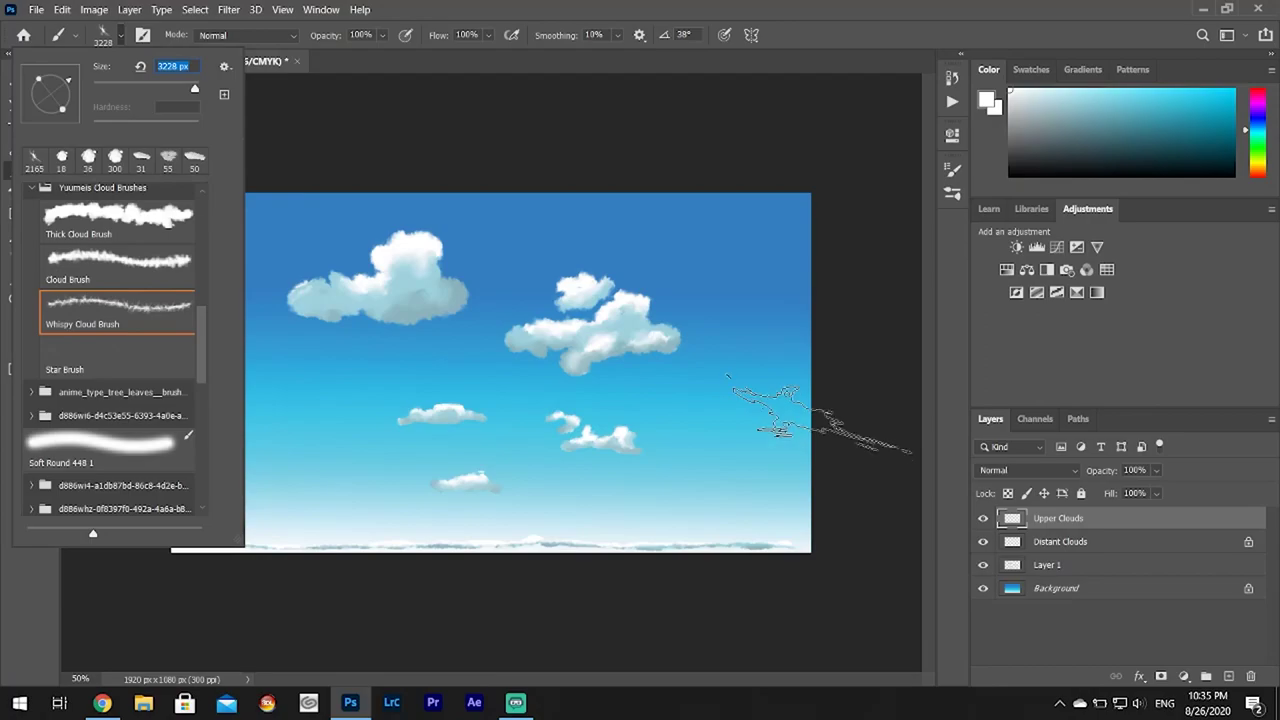
{"action": "left_click", "coordinate": [470, 125]}
{"action": "left_click_drag", "start_coordinate": [640, 480], "coordinate": [800, 280]}
{"action": "left_click_drag", "start_coordinate": [200, 460], "coordinate": [500, 220]}
{"action": "left_click_drag", "start_coordinate": [180, 520], "coordinate": [720, 200]}
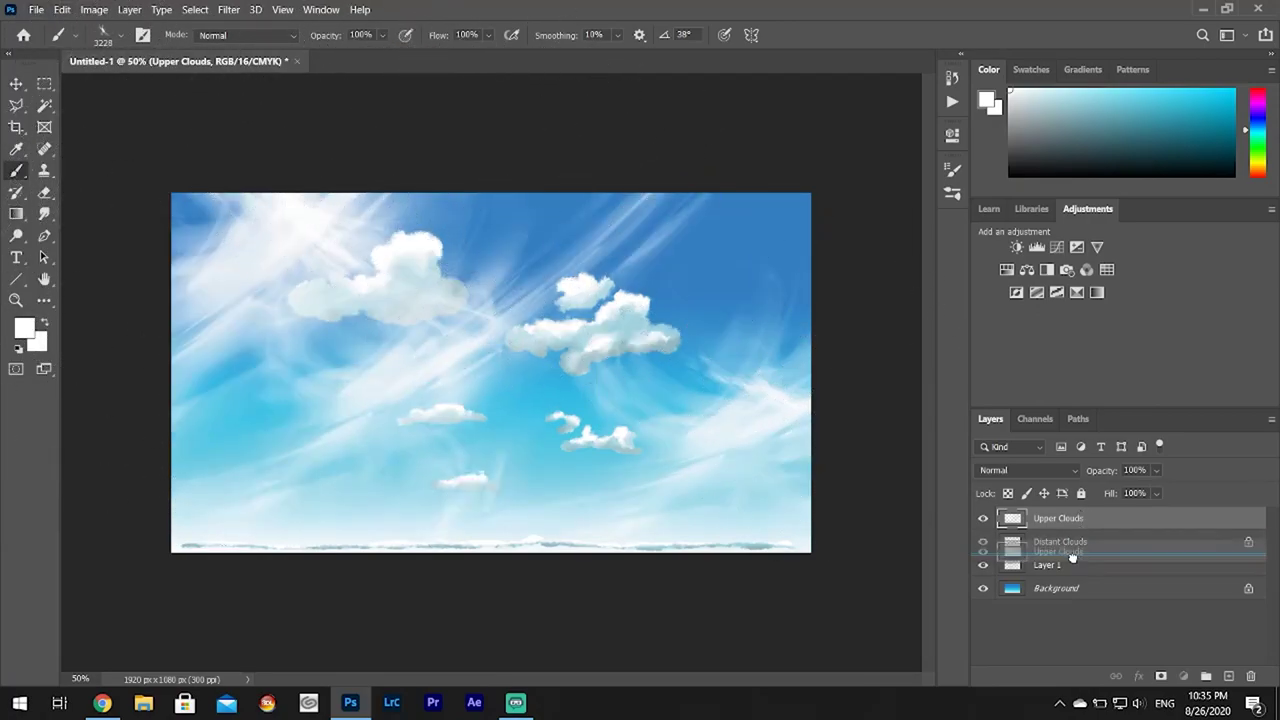
- Move Upper Clouds below Layer 1 and set its opacity to 51%
{"action": "left_click_drag", "start_coordinate": [1069, 569], "coordinate": [1069, 574]}
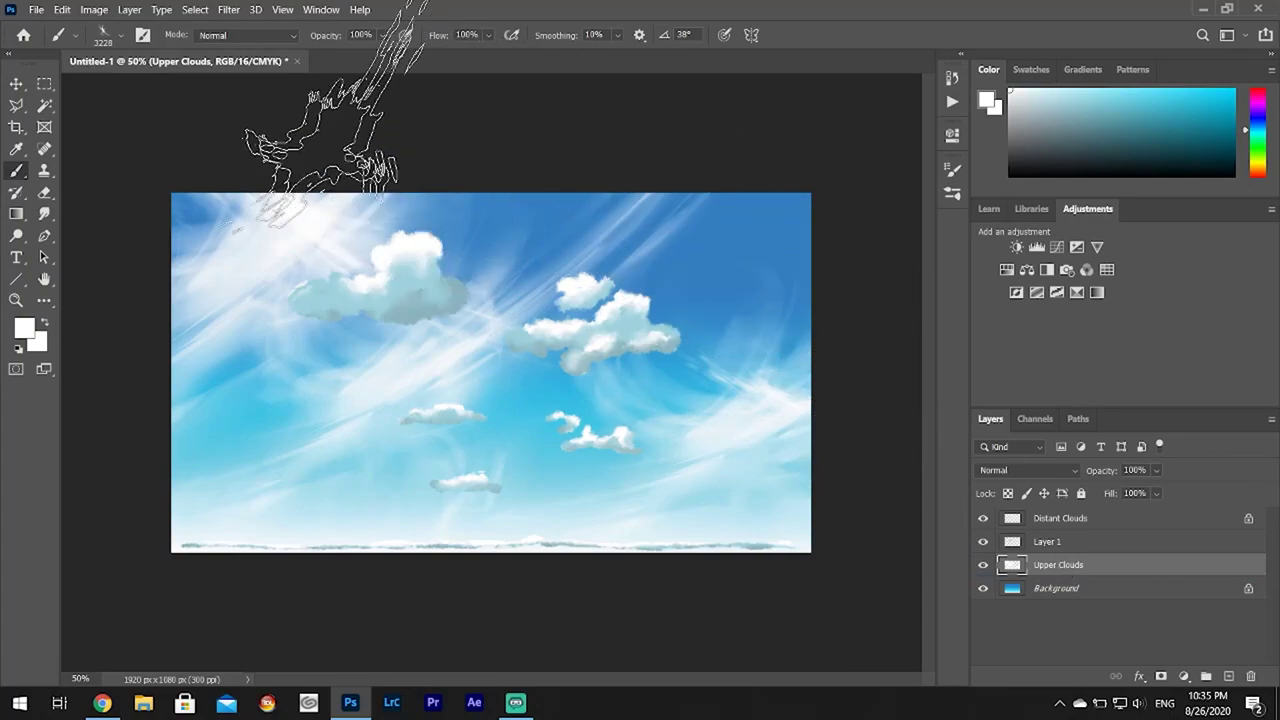
{"action": "left_click", "coordinate": [1157, 470]}
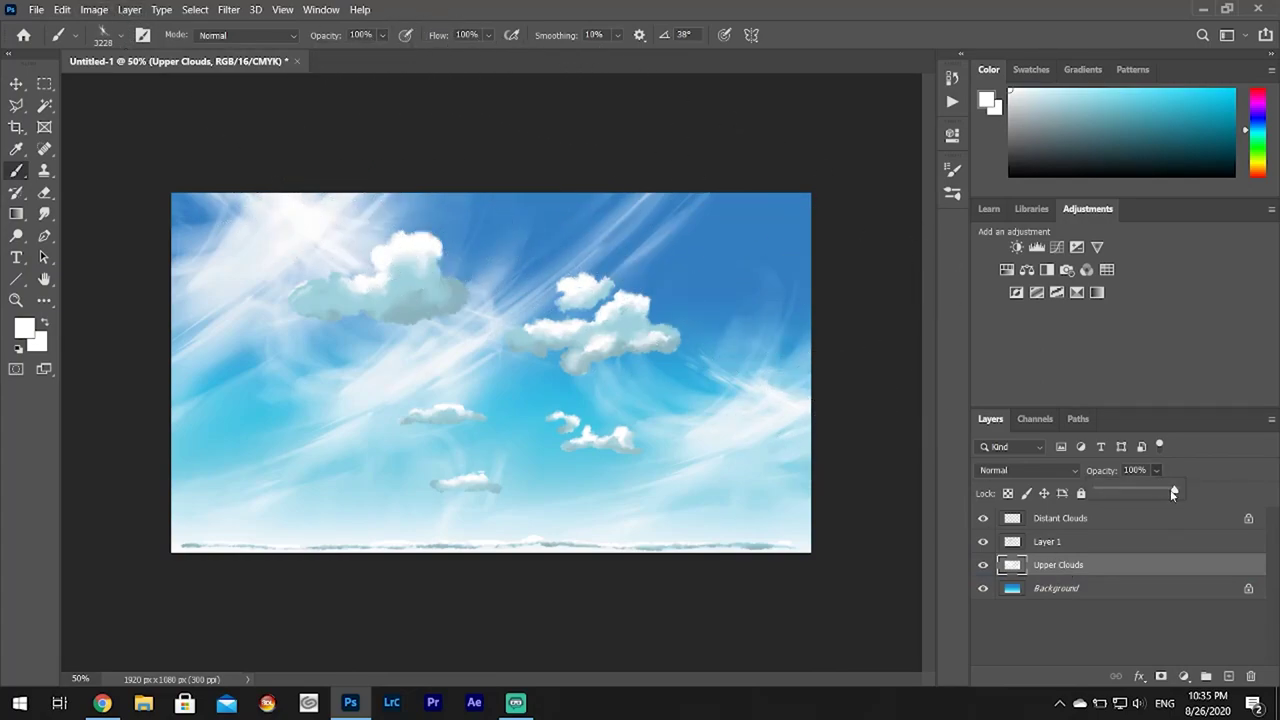
{"action": "left_click_drag", "start_coordinate": [1180, 493], "coordinate": [1136, 493]}
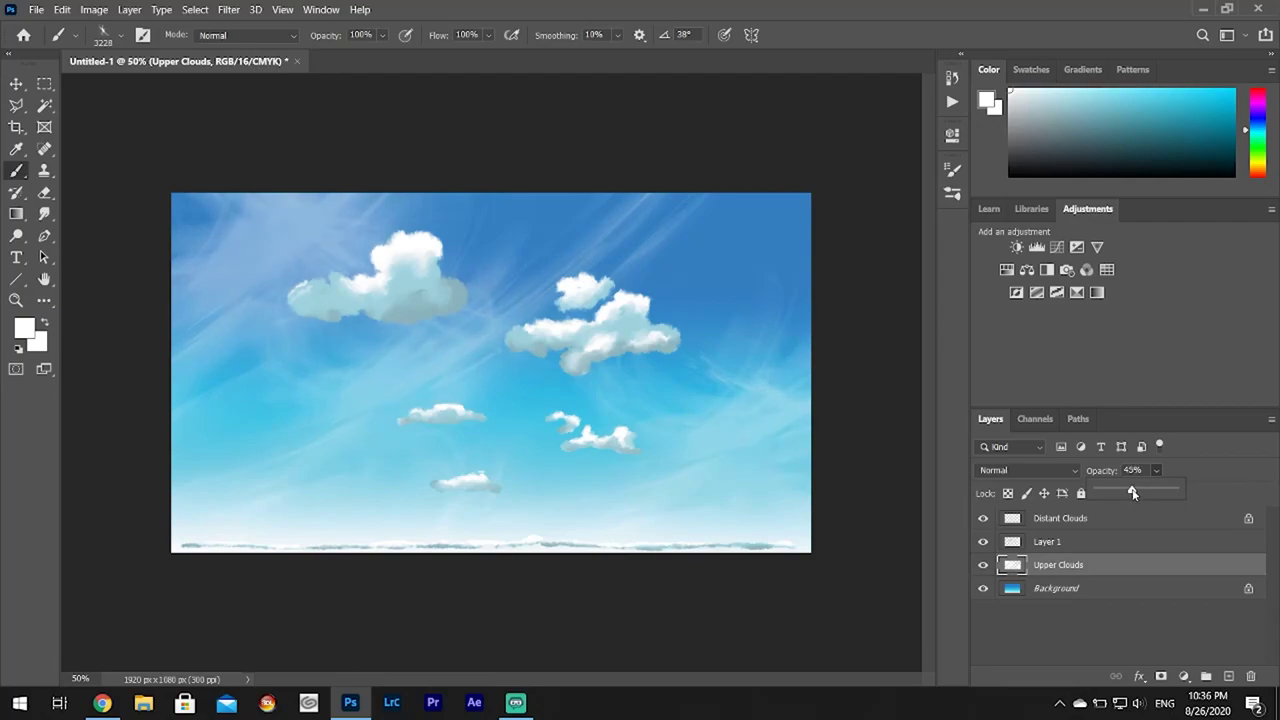
{"action": "left_click_drag", "start_coordinate": [1134, 492], "coordinate": [1139, 492]}
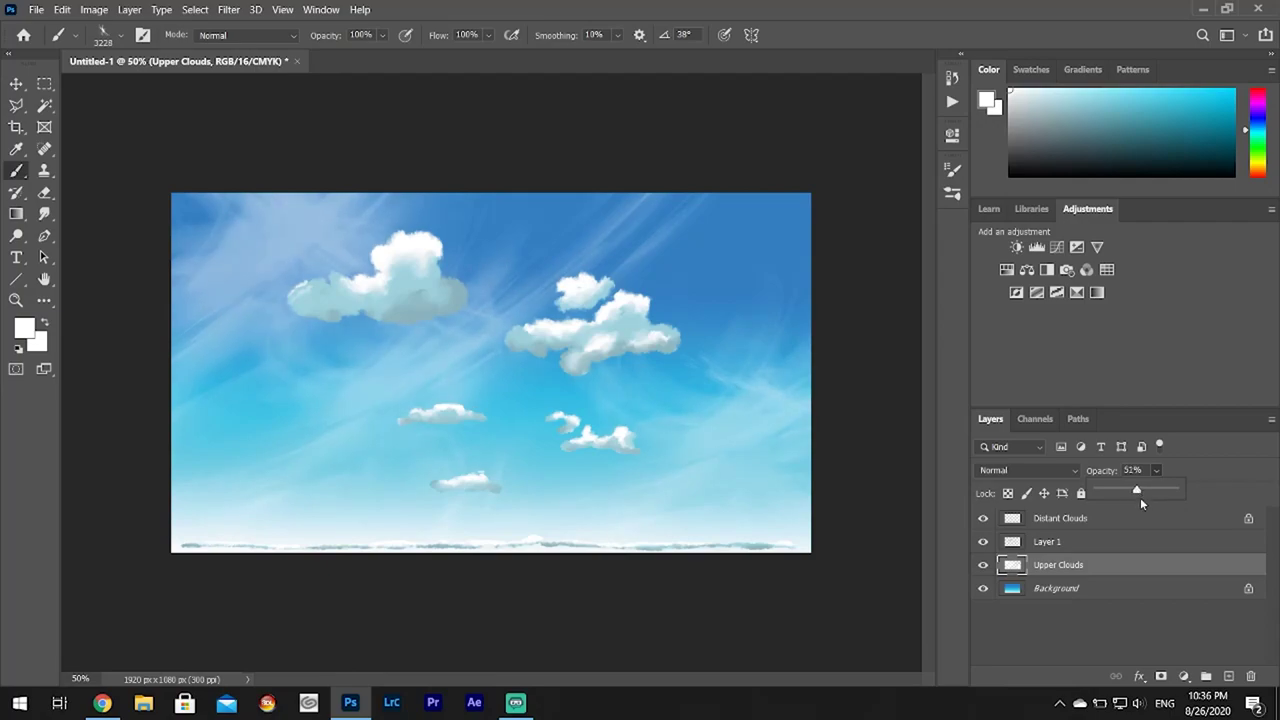
- Squash the wispy streaks vertically toward the top of the sky
{"action": "key", "text": "ctrl+t"}
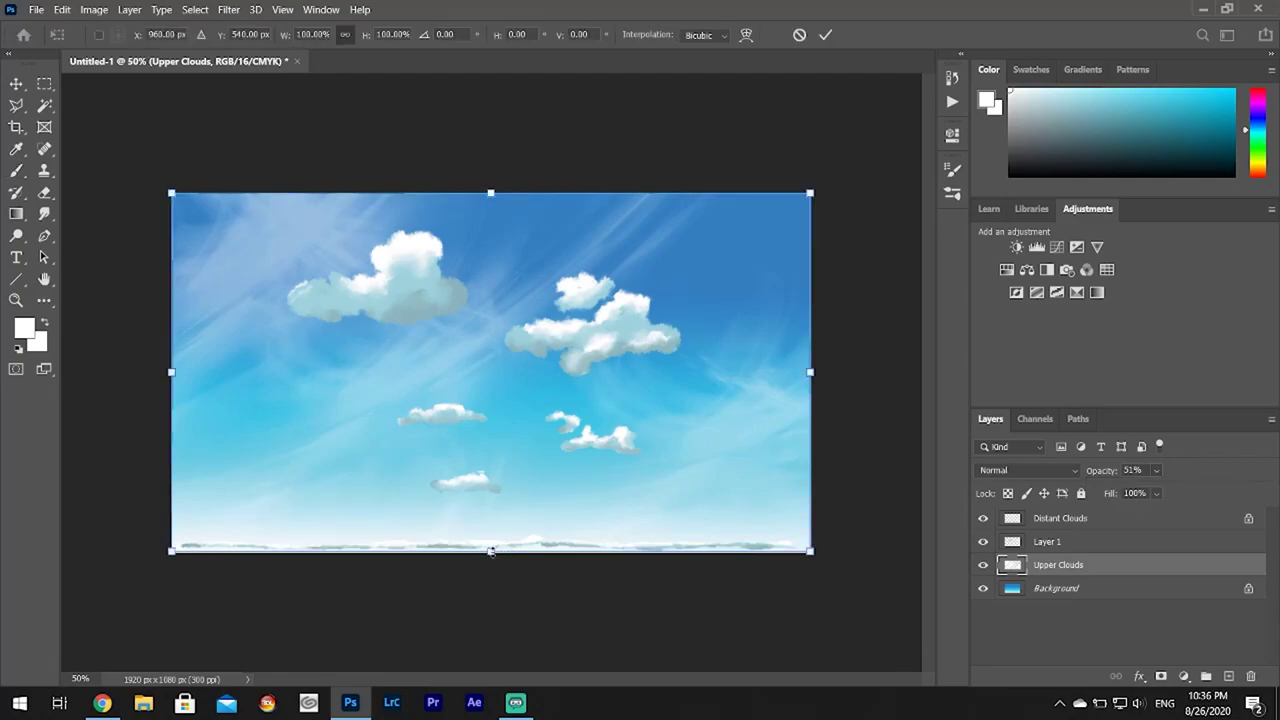
{"action": "left_click_drag", "start_coordinate": [491, 552], "coordinate": [505, 451]}
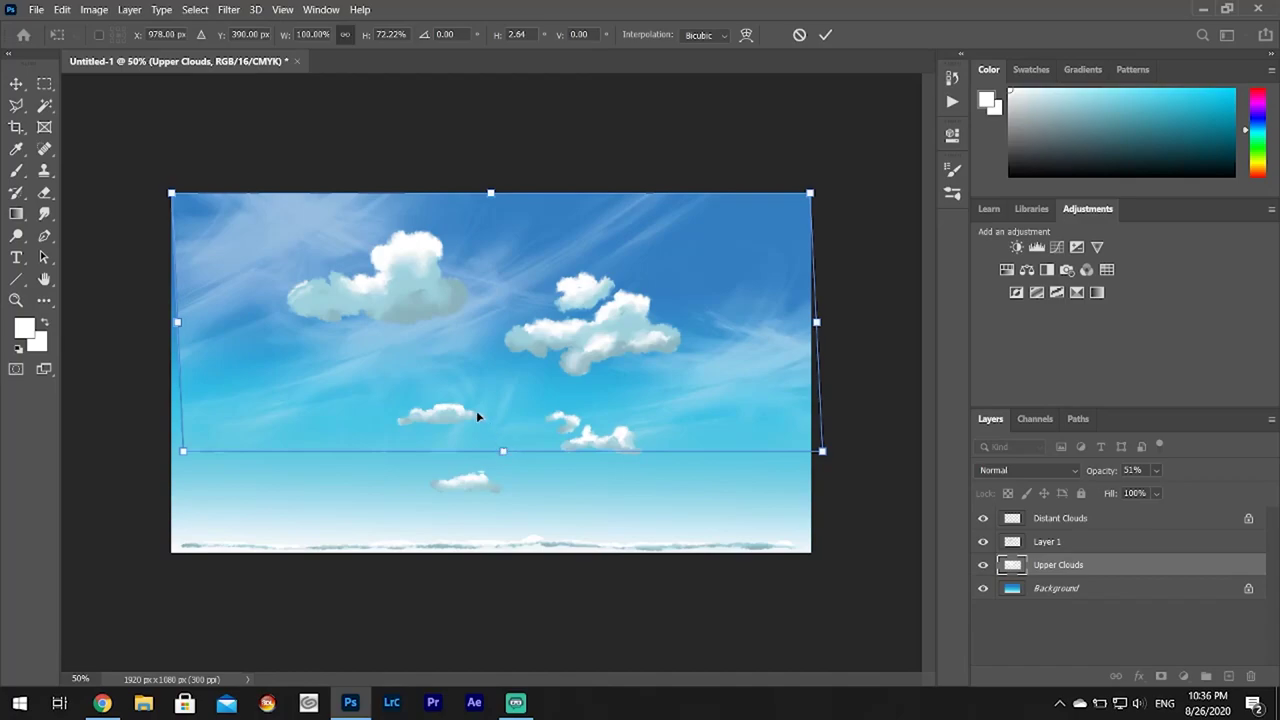
{"action": "left_click", "coordinate": [16, 83]}
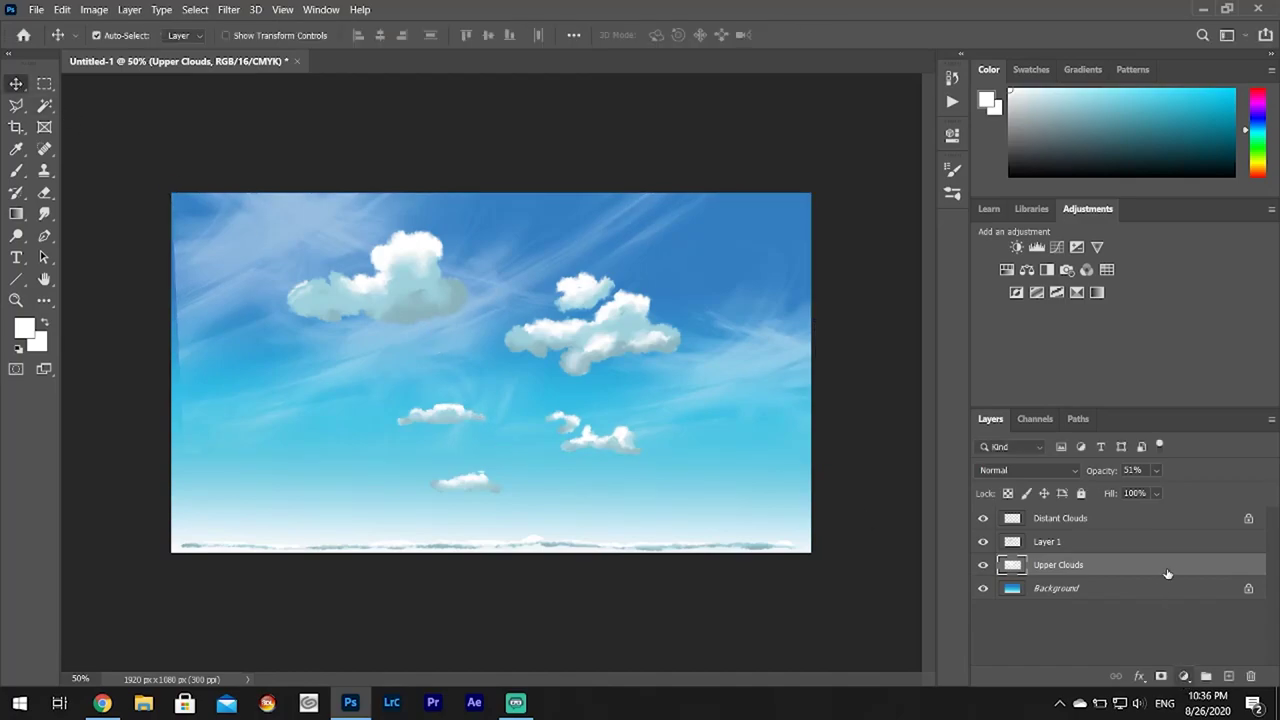
- Raise the horizon cloud band slightly on the Distant Clouds layer
{"action": "left_click", "coordinate": [1093, 520]}
{"action": "left_click_drag", "start_coordinate": [542, 551], "coordinate": [542, 533]}
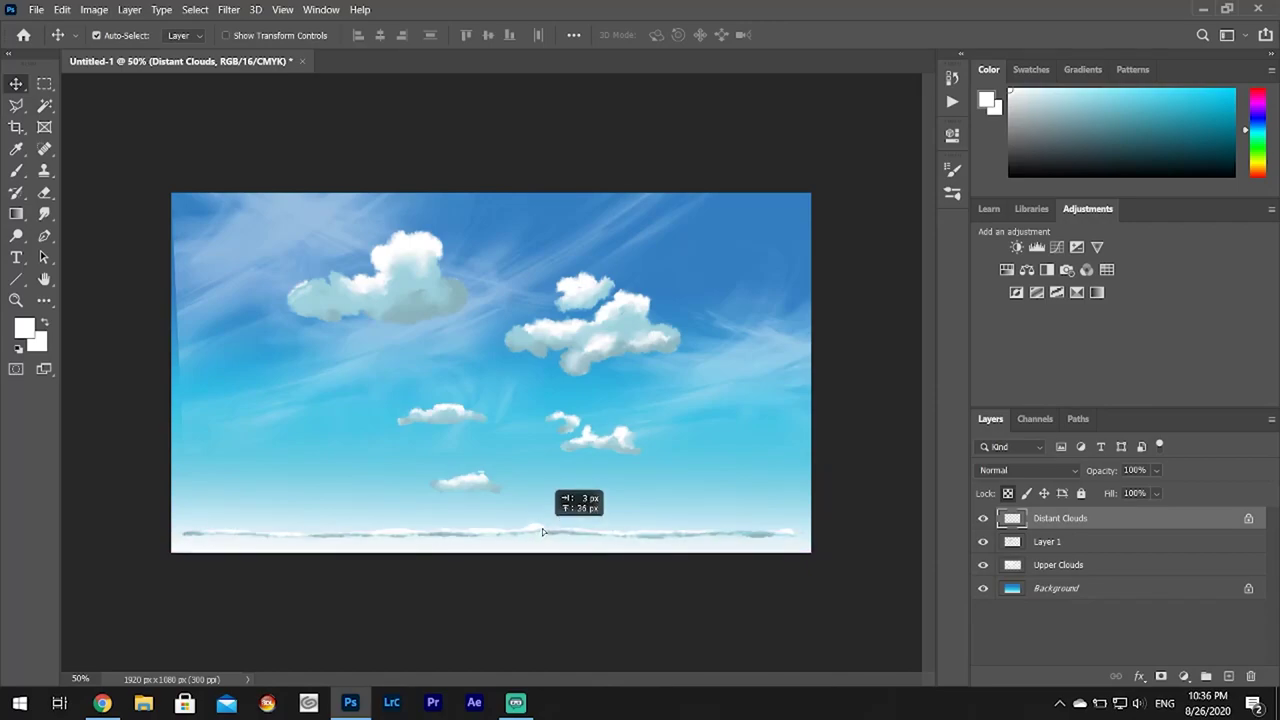
{"action": "left_click_drag", "start_coordinate": [542, 530], "coordinate": [546, 529]}
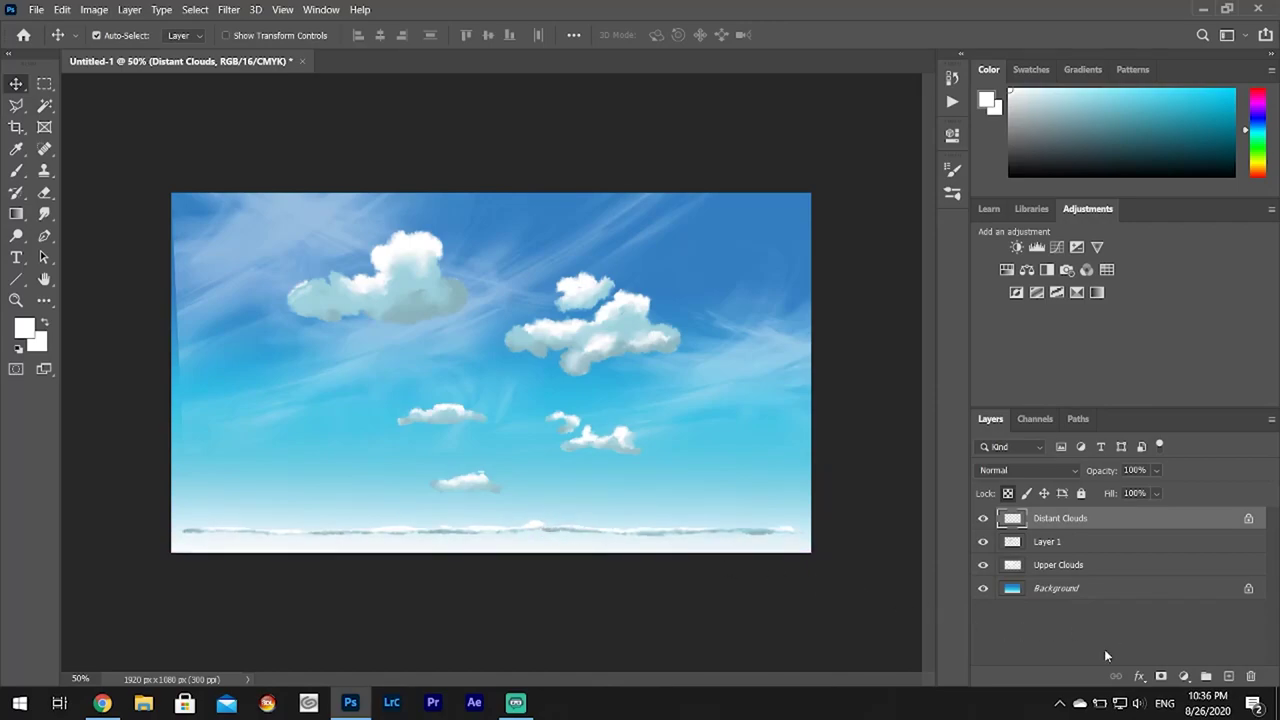
- Adjust the opacity of Layer 1
{"action": "left_click", "coordinate": [1072, 565]}
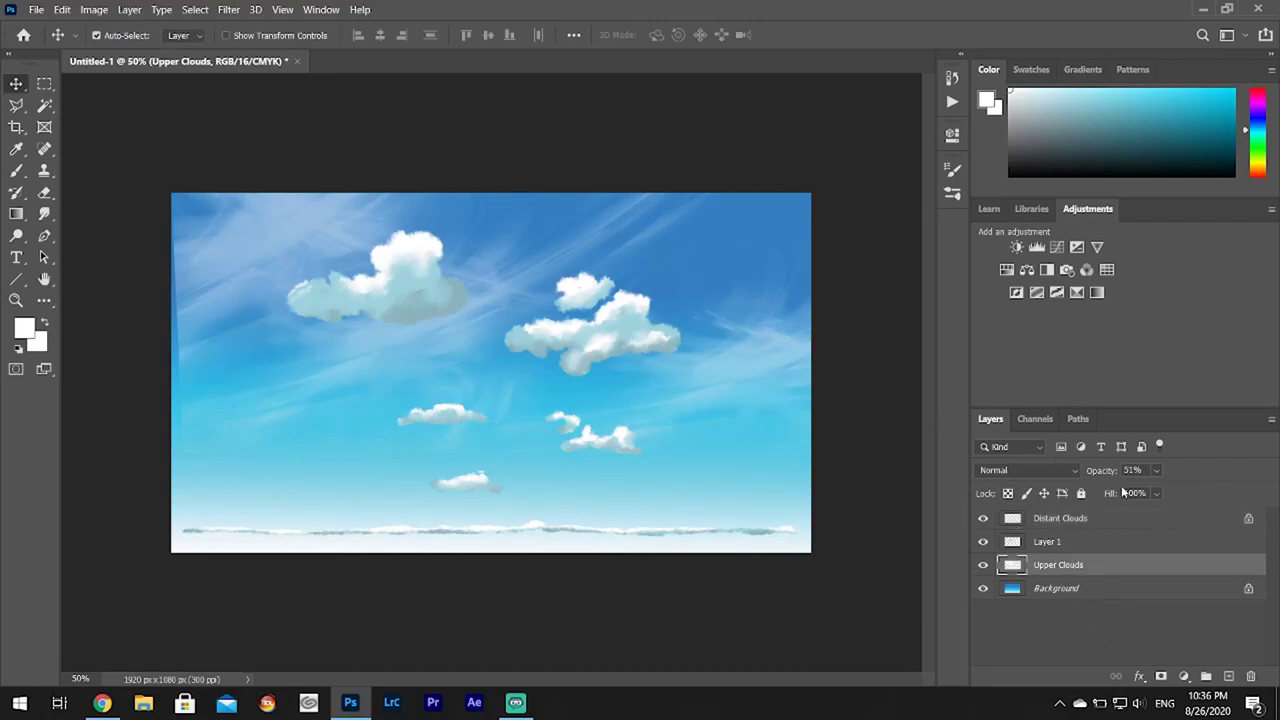
{"action": "left_click", "coordinate": [1066, 545]}
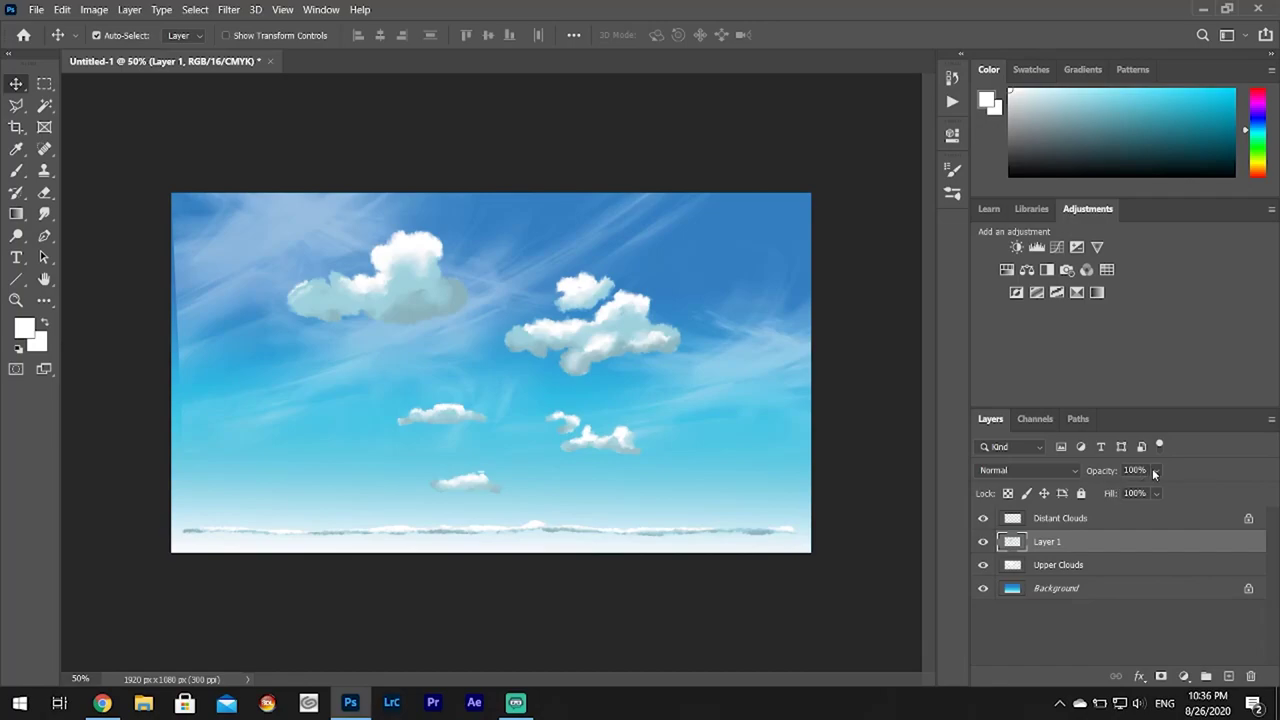
{"action": "left_click_drag", "start_coordinate": [1160, 492], "coordinate": [1176, 494]}
- Add a new empty layer and name it Atmosphere
{"action": "left_click", "coordinate": [1142, 643]}
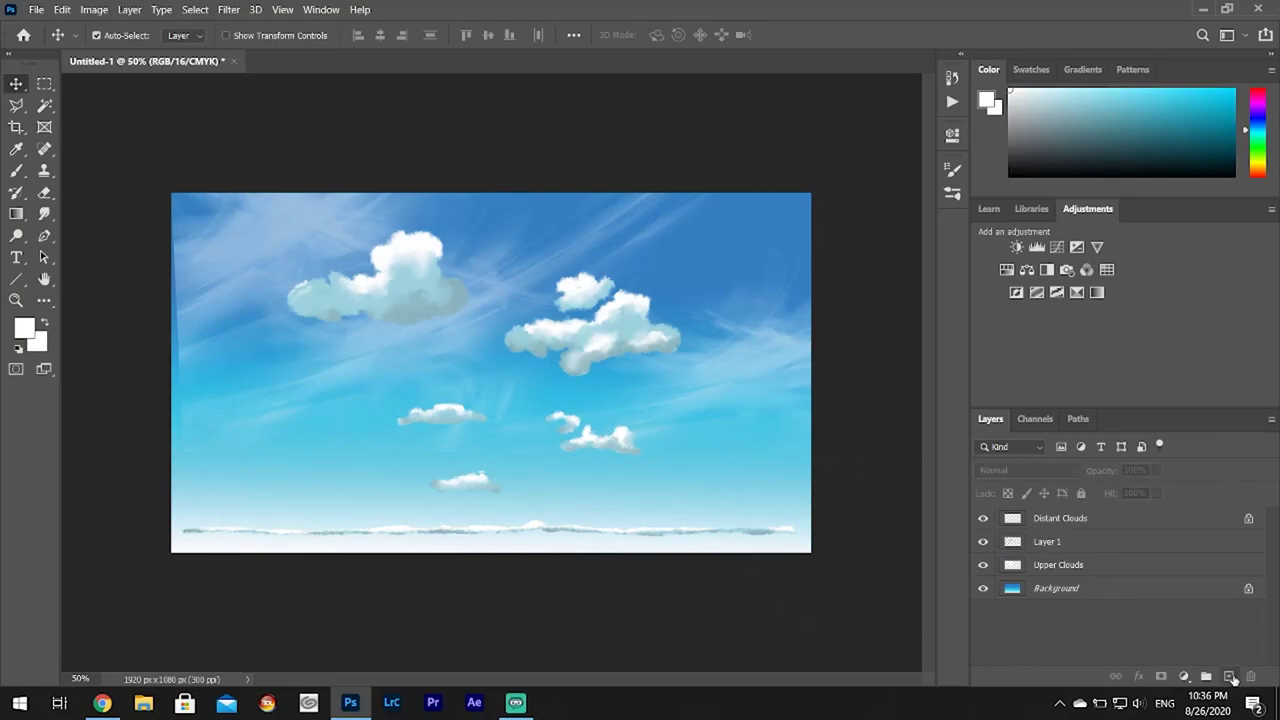
{"action": "left_click", "coordinate": [1229, 676]}
{"action": "double_click", "coordinate": [1058, 518]}
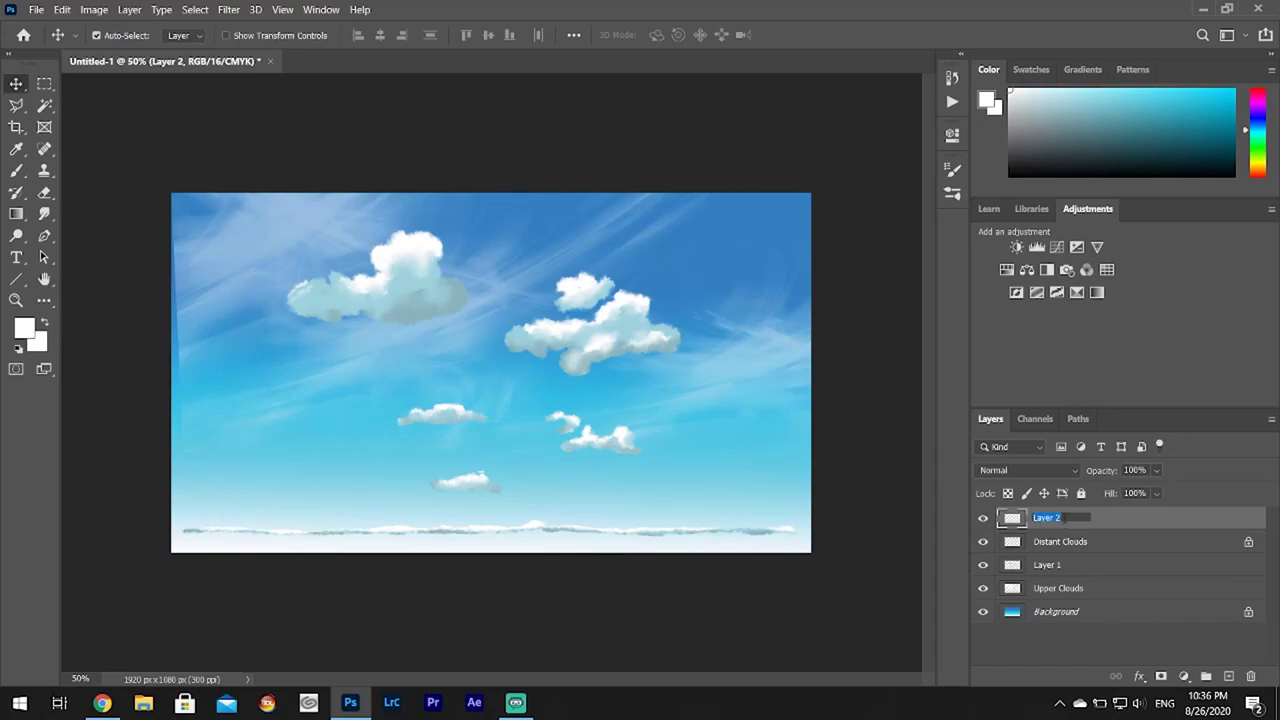
{"action": "type", "text": "Atmospher"}
{"action": "type", "text": "er"}
{"action": "key", "text": "Return"}
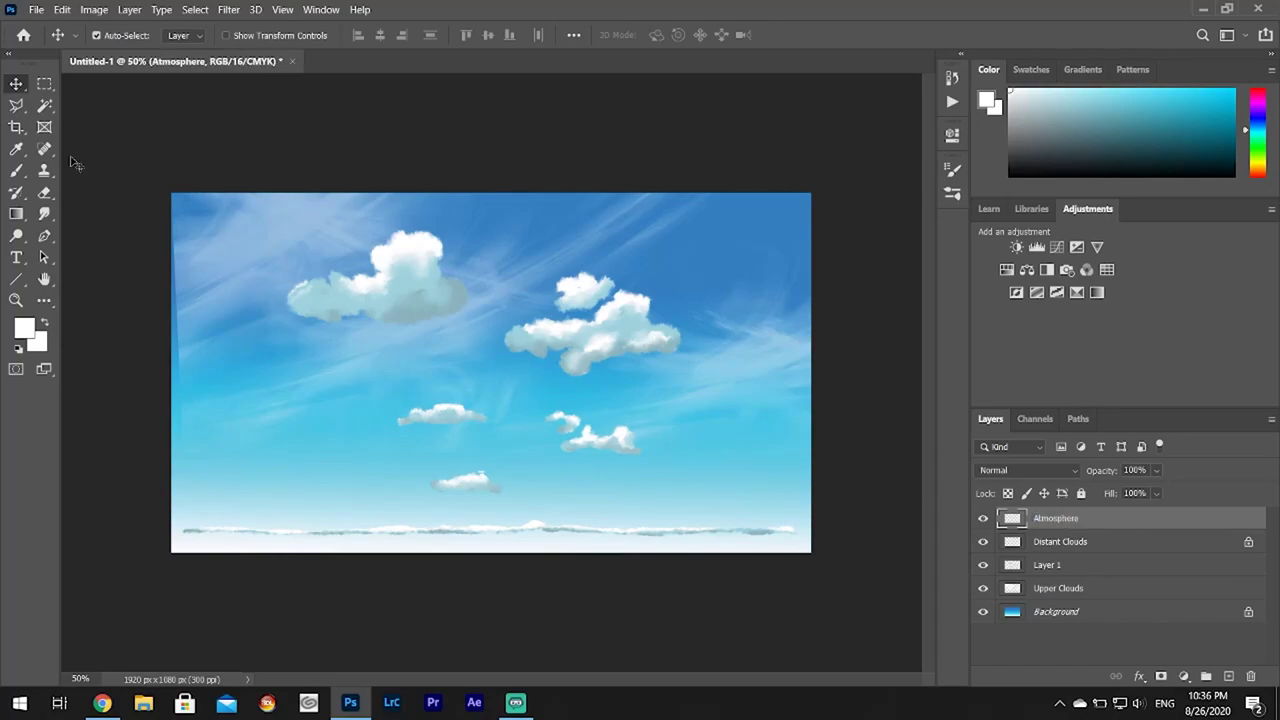
- Paint soft white haze near the bottom-left horizon with a small Soft Round brush
{"action": "left_click", "coordinate": [17, 173]}
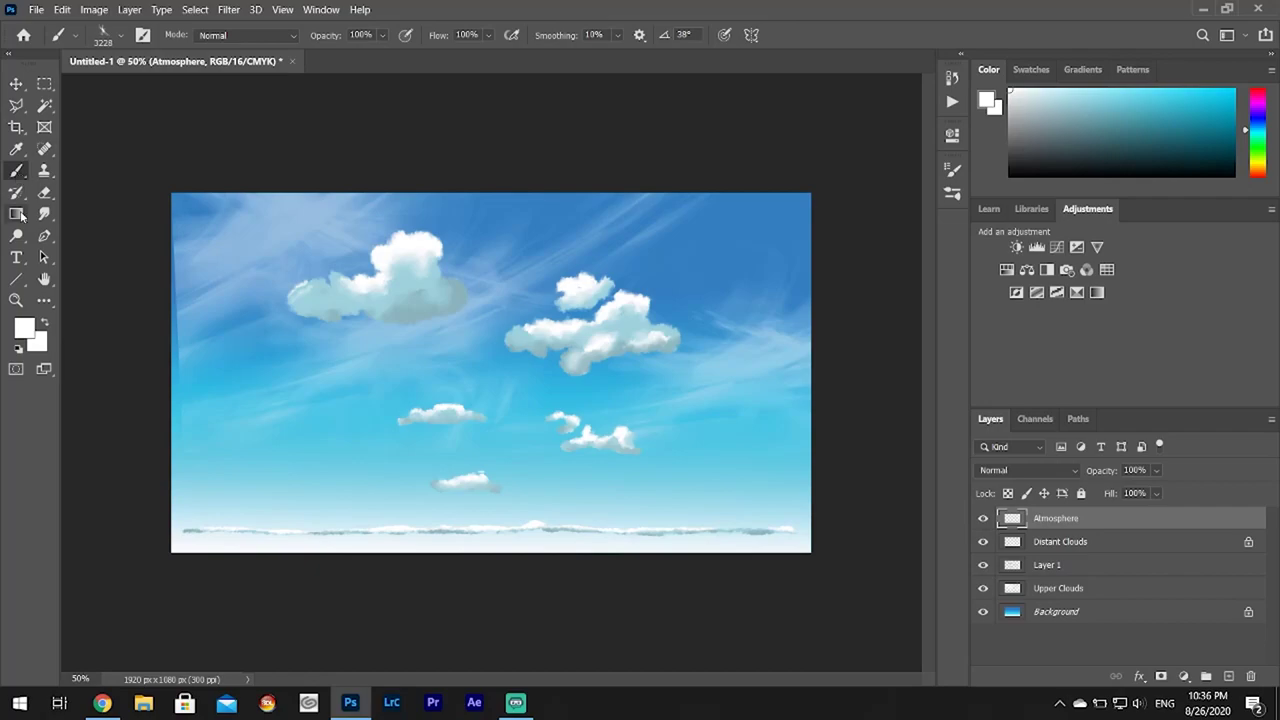
{"action": "left_click", "coordinate": [104, 38]}
{"action": "scroll", "coordinate": [110, 255], "scroll_direction": "up", "scroll_amount": 2}
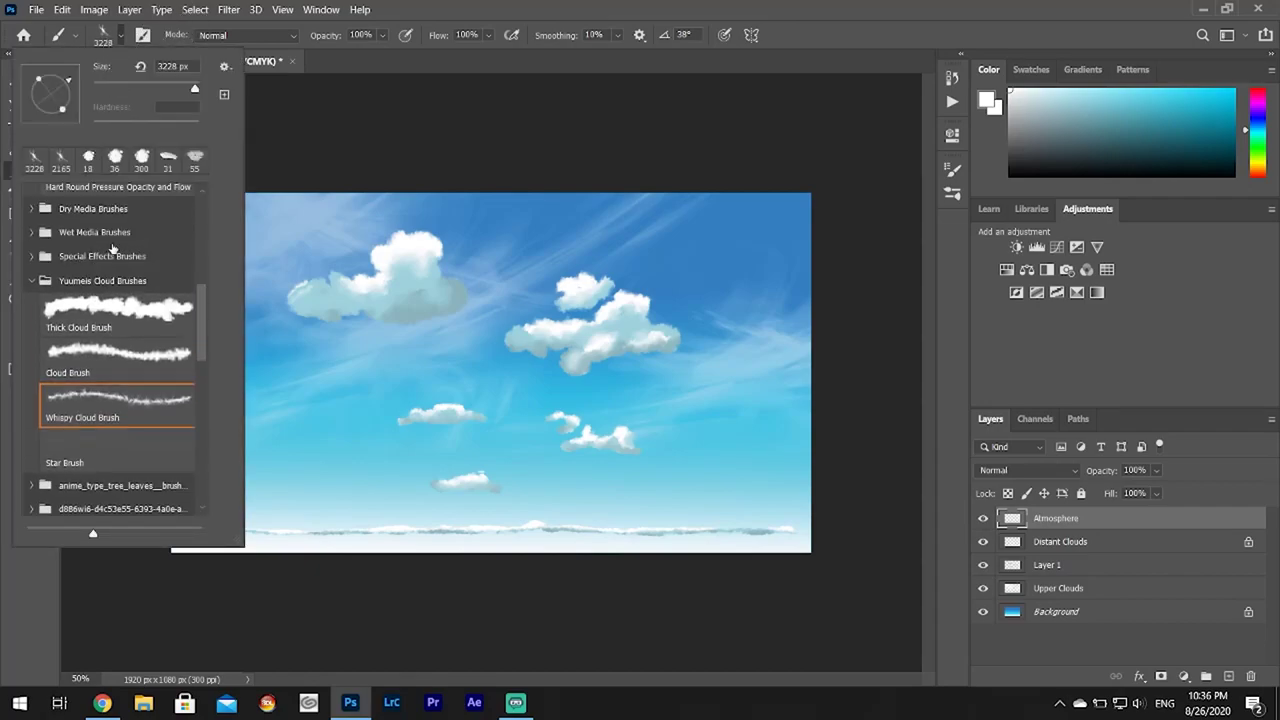
{"action": "scroll", "coordinate": [111, 246], "scroll_direction": "up", "scroll_amount": 3}
{"action": "scroll", "coordinate": [110, 245], "scroll_direction": "up", "scroll_amount": 3}
{"action": "scroll", "coordinate": [110, 245], "scroll_direction": "up", "scroll_amount": 2}
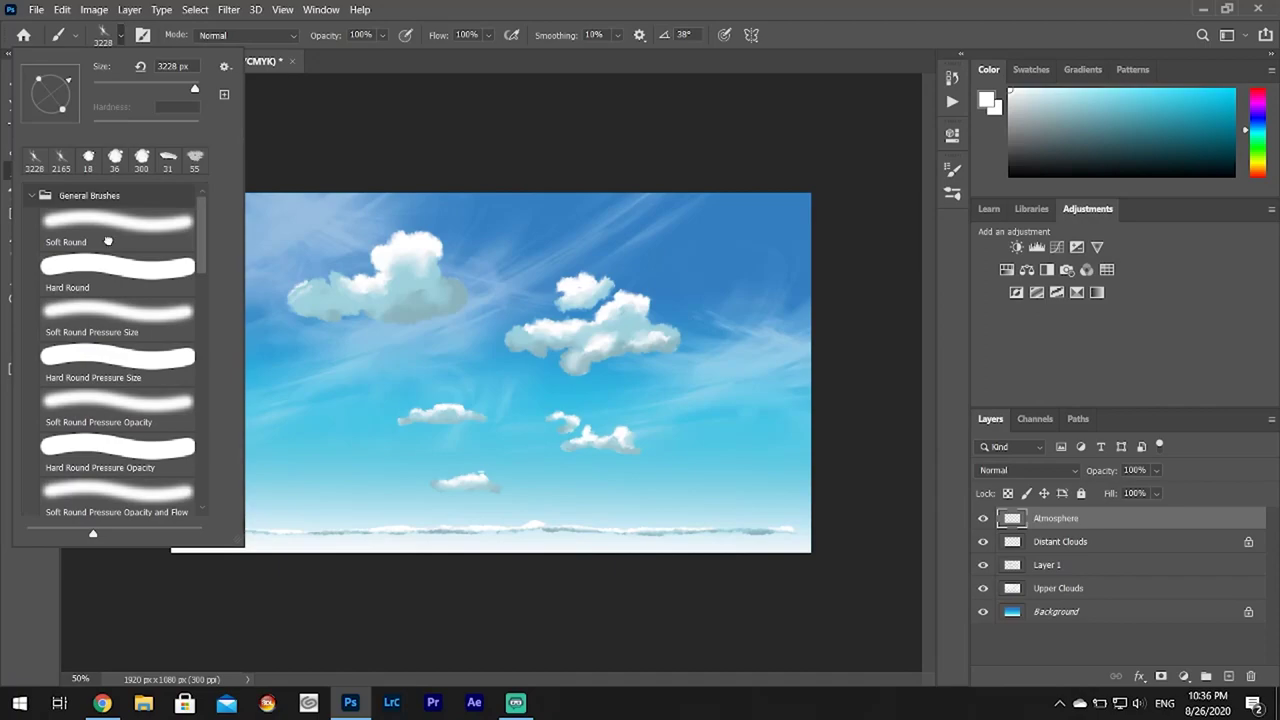
{"action": "left_click", "coordinate": [107, 241]}
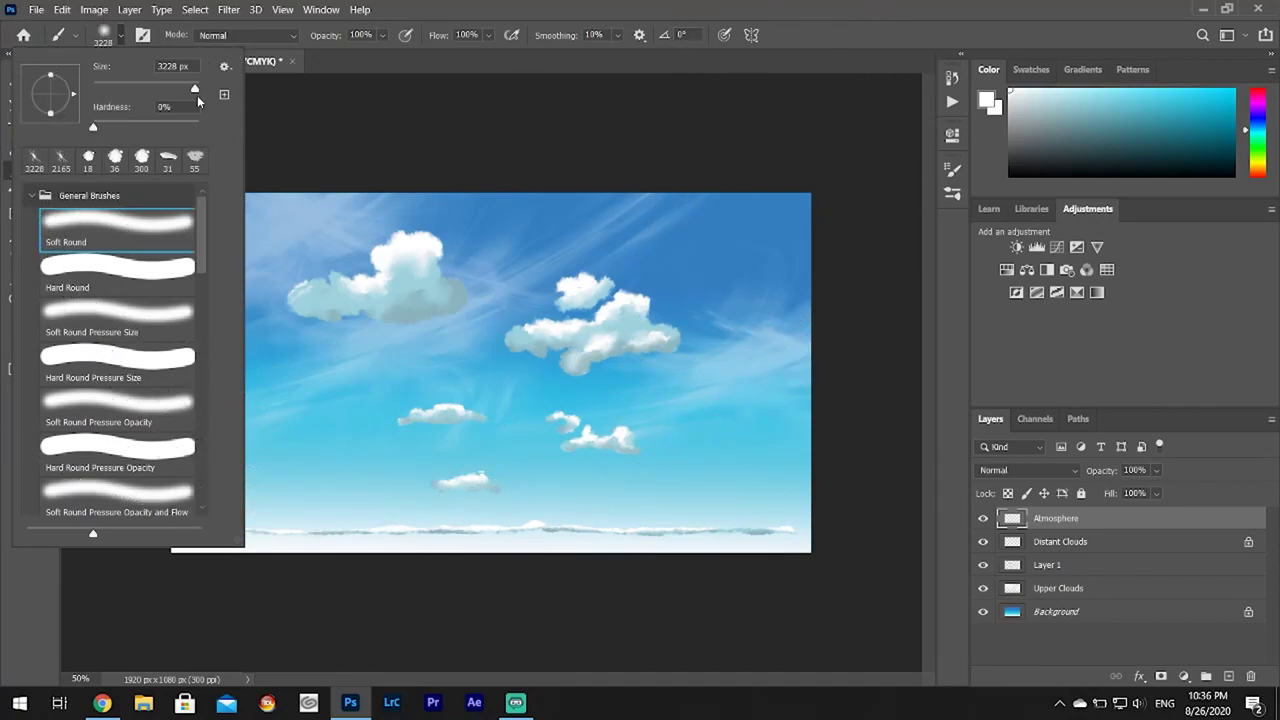
{"action": "left_click_drag", "start_coordinate": [197, 95], "coordinate": [155, 90]}
{"action": "key", "text": "Return"}
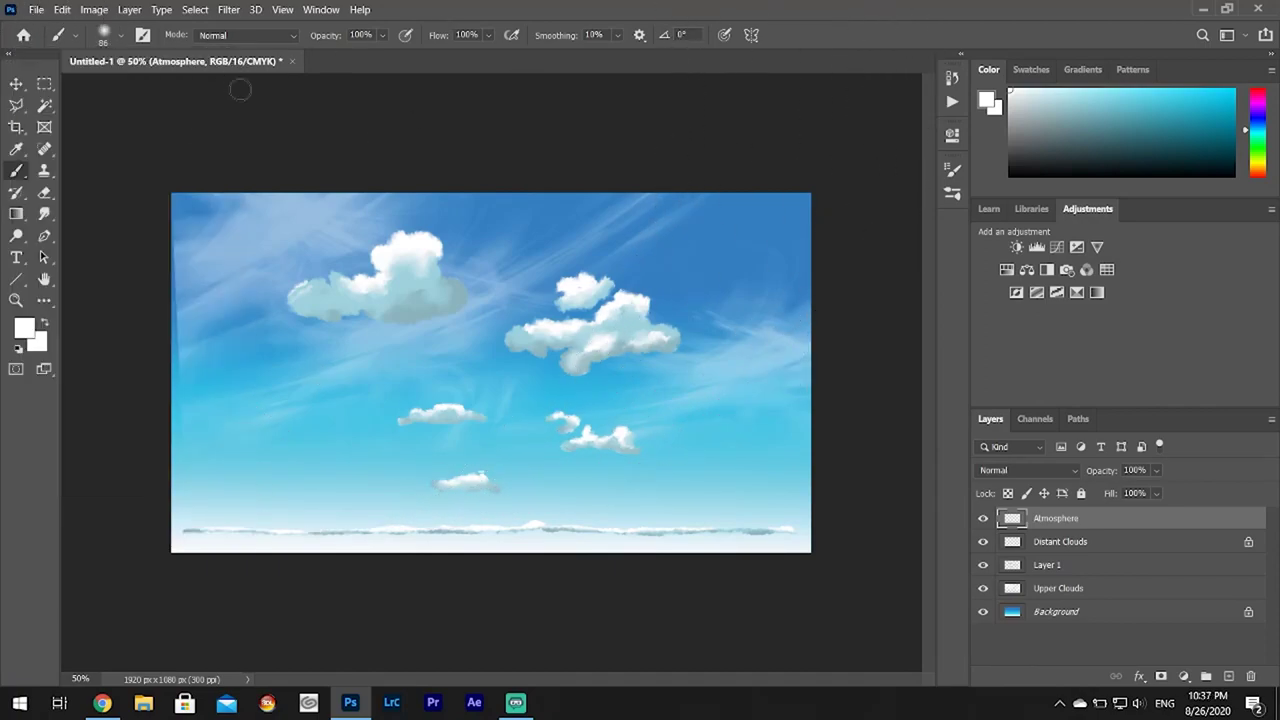
{"action": "left_click", "coordinate": [28, 329]}
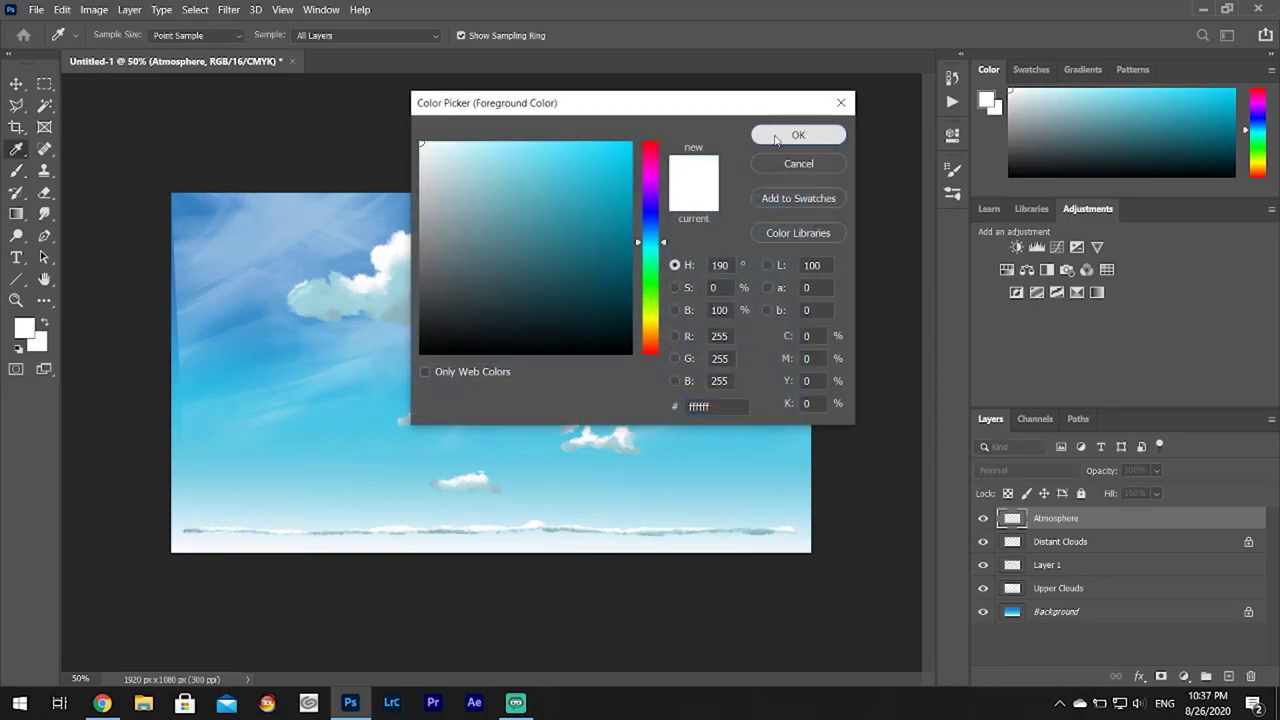
{"action": "left_click", "coordinate": [776, 140]}
{"action": "mouse_move", "coordinate": [171, 523]}
{"action": "left_mouse_down"}
{"action": "mouse_move", "coordinate": [209, 537]}
{"action": "mouse_move", "coordinate": [271, 517]}
{"action": "mouse_move", "coordinate": [340, 531]}
{"action": "mouse_move", "coordinate": [389, 511]}
{"action": "mouse_move", "coordinate": [497, 537]}
{"action": "mouse_move", "coordinate": [689, 543]}
{"action": "mouse_move", "coordinate": [818, 516]}
{"action": "mouse_move", "coordinate": [620, 480]}
{"action": "mouse_move", "coordinate": [74, 457]}
{"action": "mouse_move", "coordinate": [330, 465]}
{"action": "mouse_move", "coordinate": [522, 516]}
{"action": "mouse_move", "coordinate": [672, 503]}
{"action": "left_mouse_up"}
- Blend Atmosphere in Screen mode at about 18% opacity, adding a new layer above
{"action": "left_click", "coordinate": [1074, 469]}
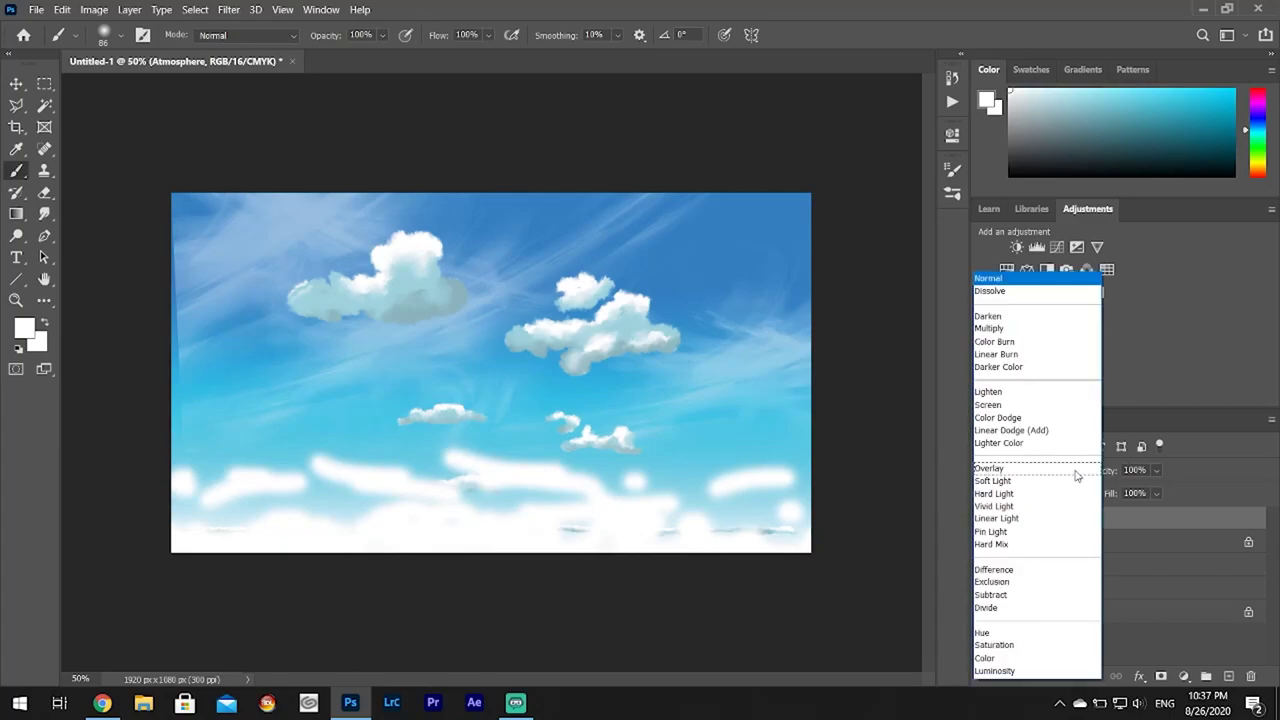
{"action": "left_click", "coordinate": [1008, 405]}
{"action": "left_click", "coordinate": [1155, 471]}
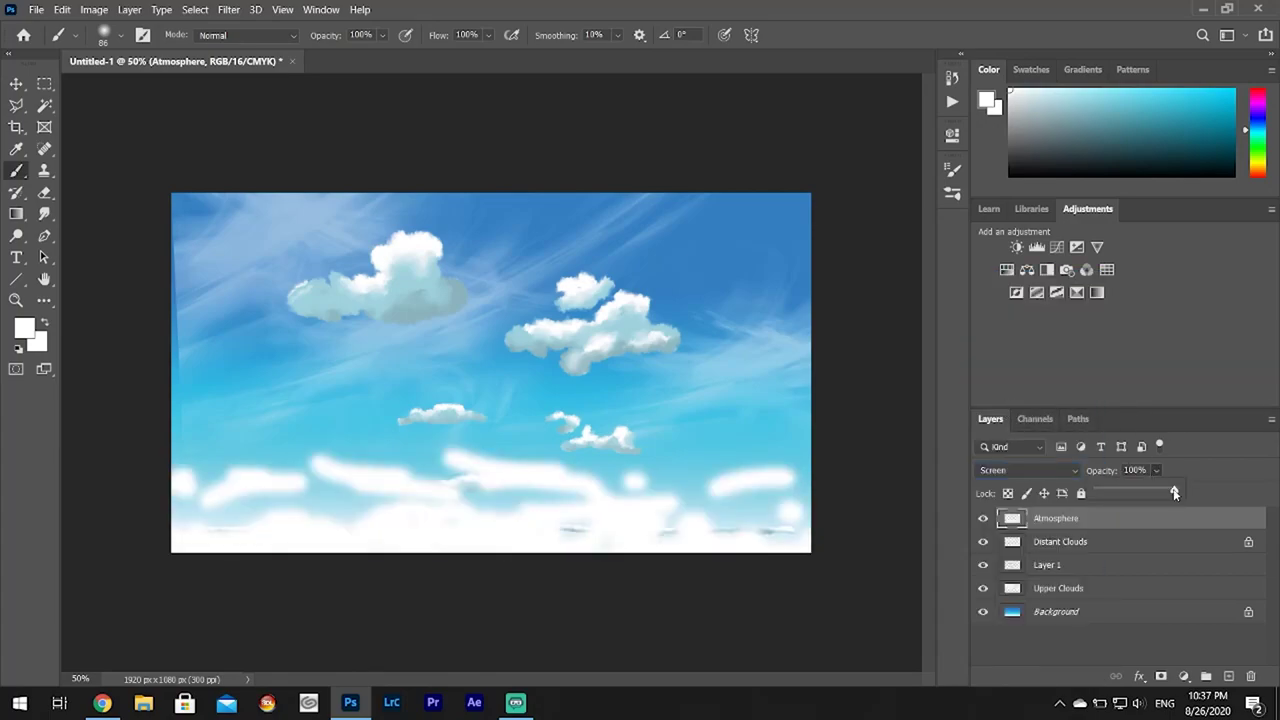
{"action": "left_click_drag", "start_coordinate": [1174, 493], "coordinate": [1143, 495]}
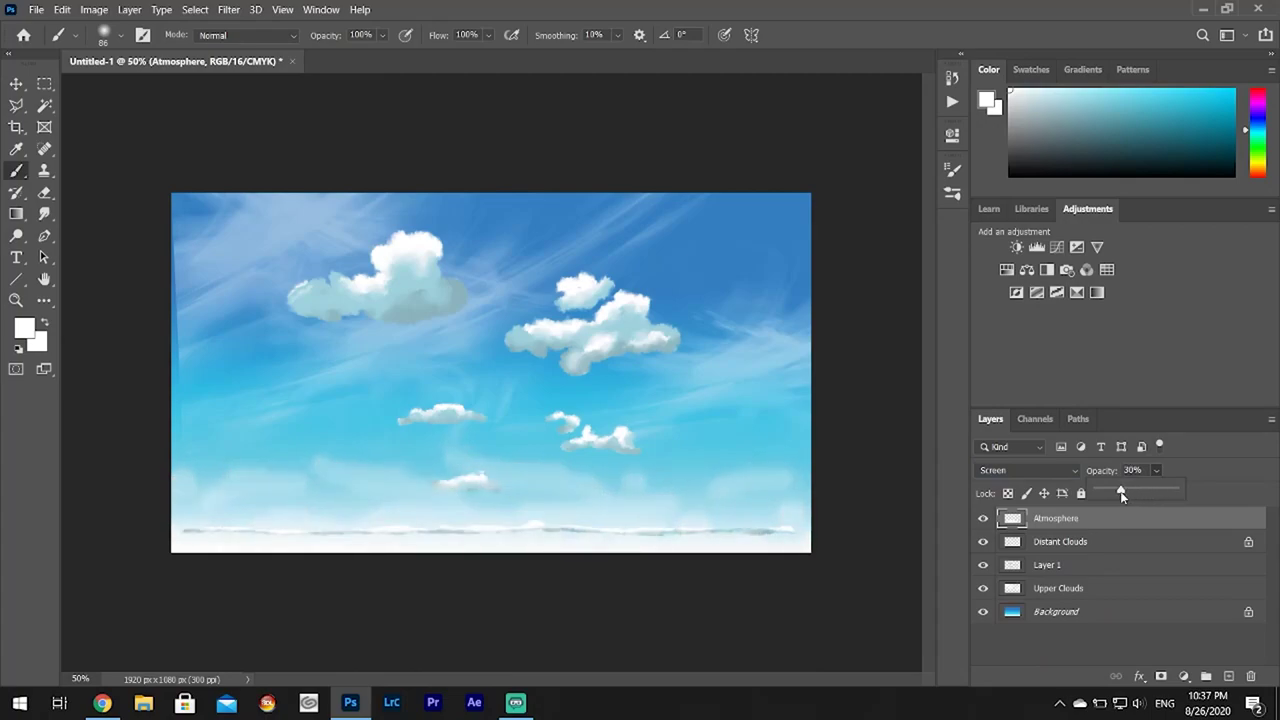
{"action": "left_click_drag", "start_coordinate": [1121, 491], "coordinate": [1113, 494]}
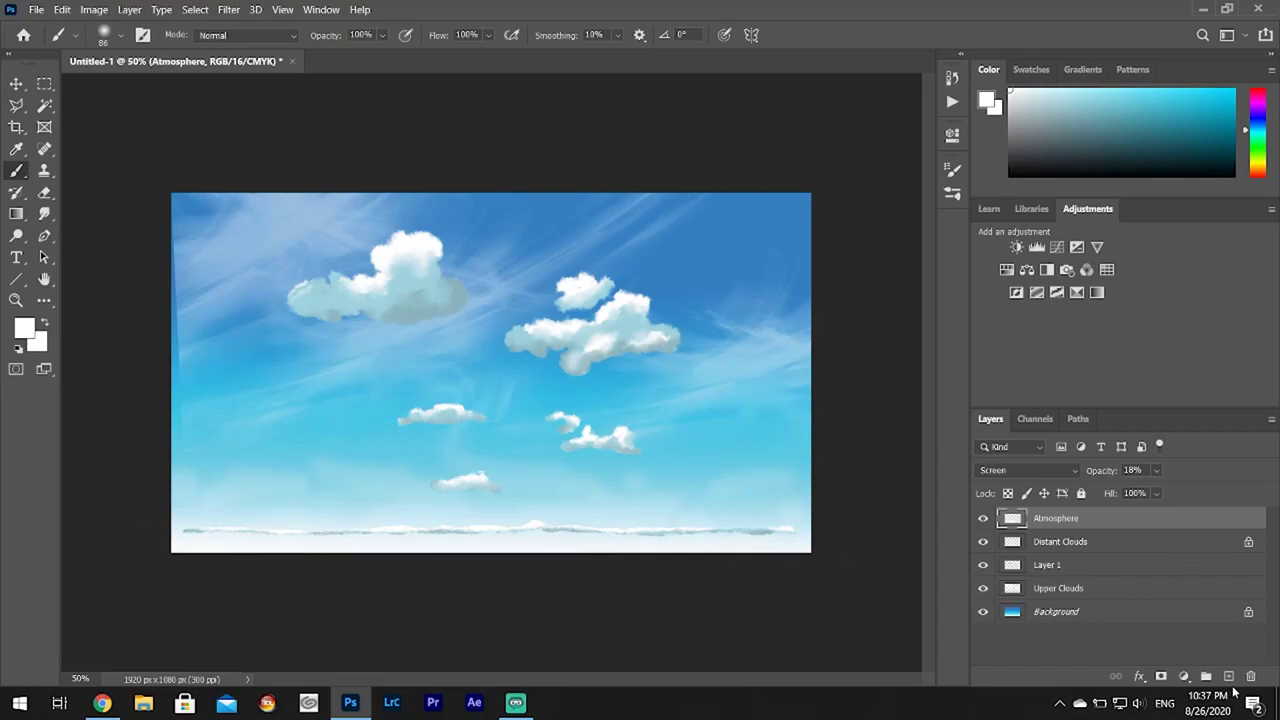
{"action": "left_click", "coordinate": [1229, 676]}
- Name the new layer Atmosphere II and paint a white haze band along the horizon
{"action": "double_click", "coordinate": [1045, 517]}
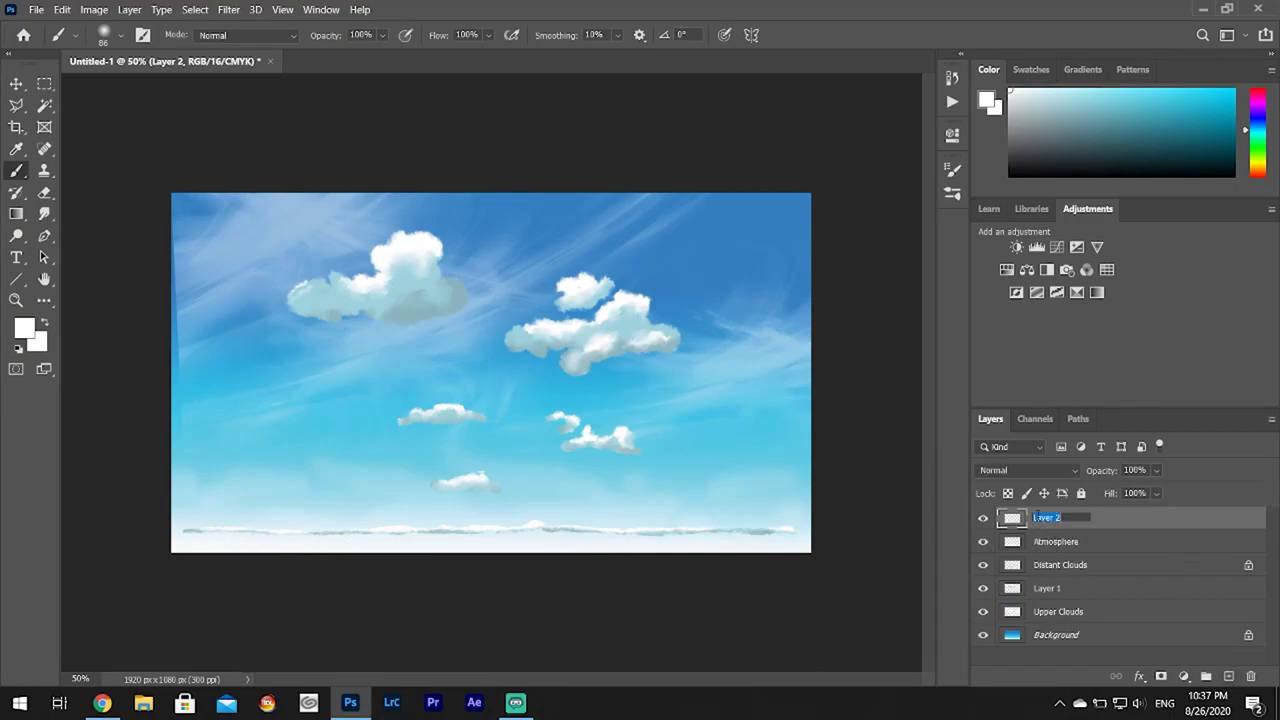
{"action": "type", "text": "Atmosphere I"}
{"action": "type", "text": "I"}
{"action": "key", "text": "Return"}
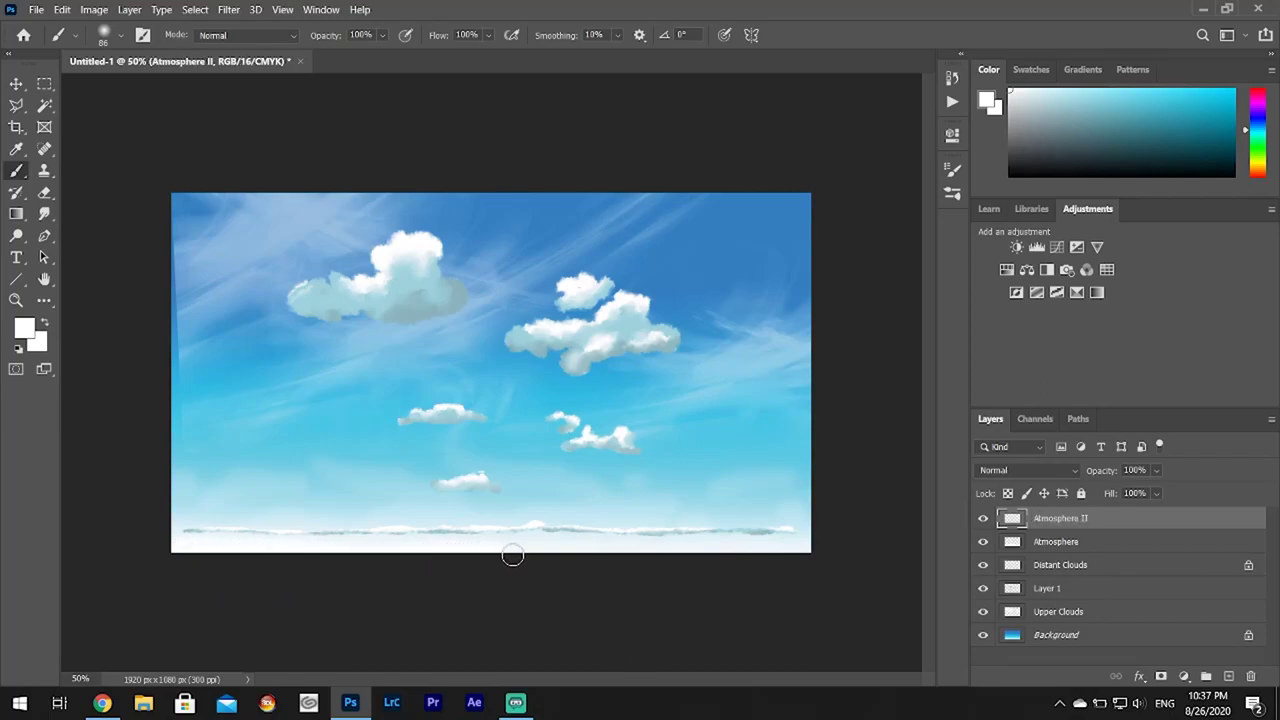
{"action": "left_click_drag", "start_coordinate": [686, 553], "coordinate": [225, 557]}
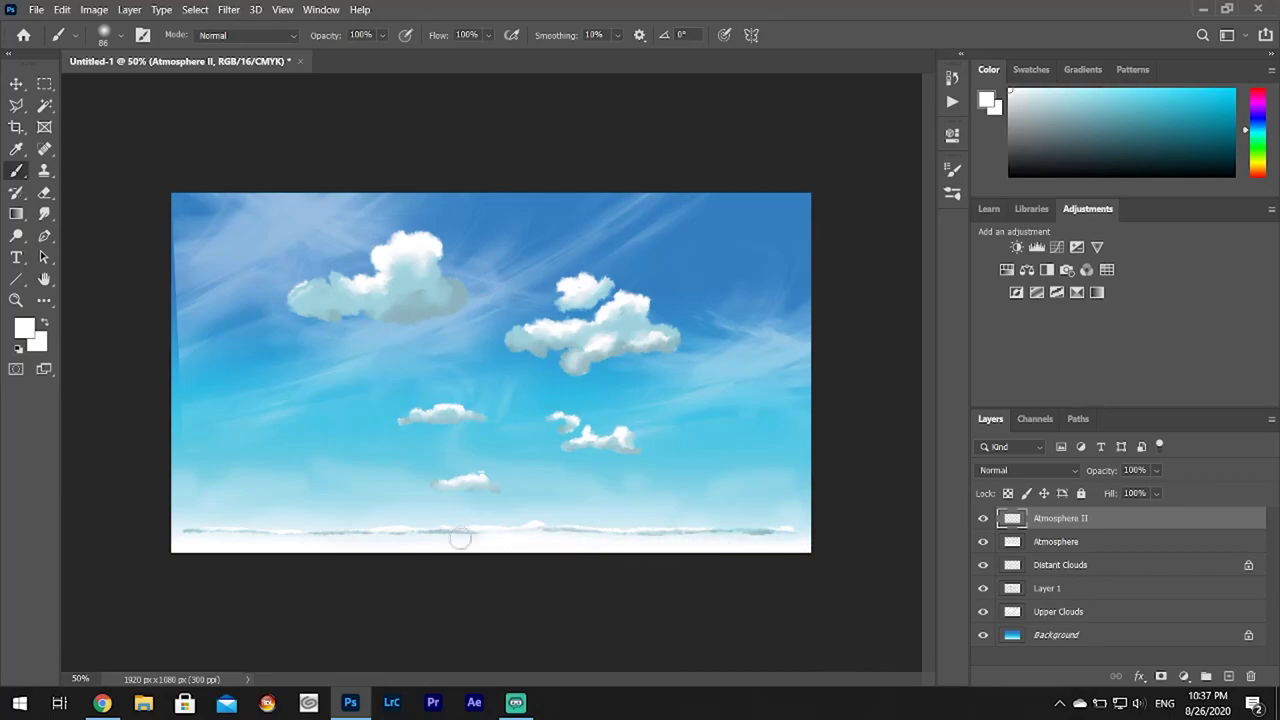
- Set Atmosphere II to Screen blend mode at 51% opacity
{"action": "left_click", "coordinate": [1157, 471]}
{"action": "left_click_drag", "start_coordinate": [1181, 492], "coordinate": [1158, 493]}
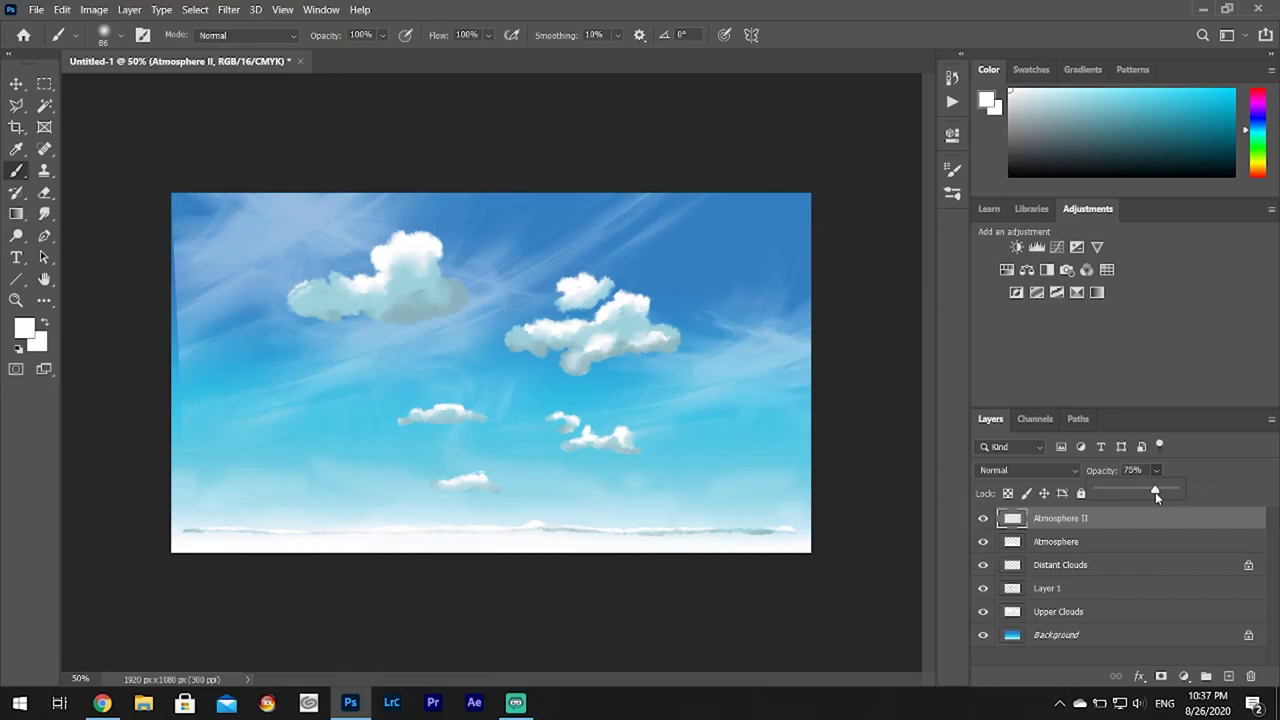
{"action": "left_click", "coordinate": [1062, 470]}
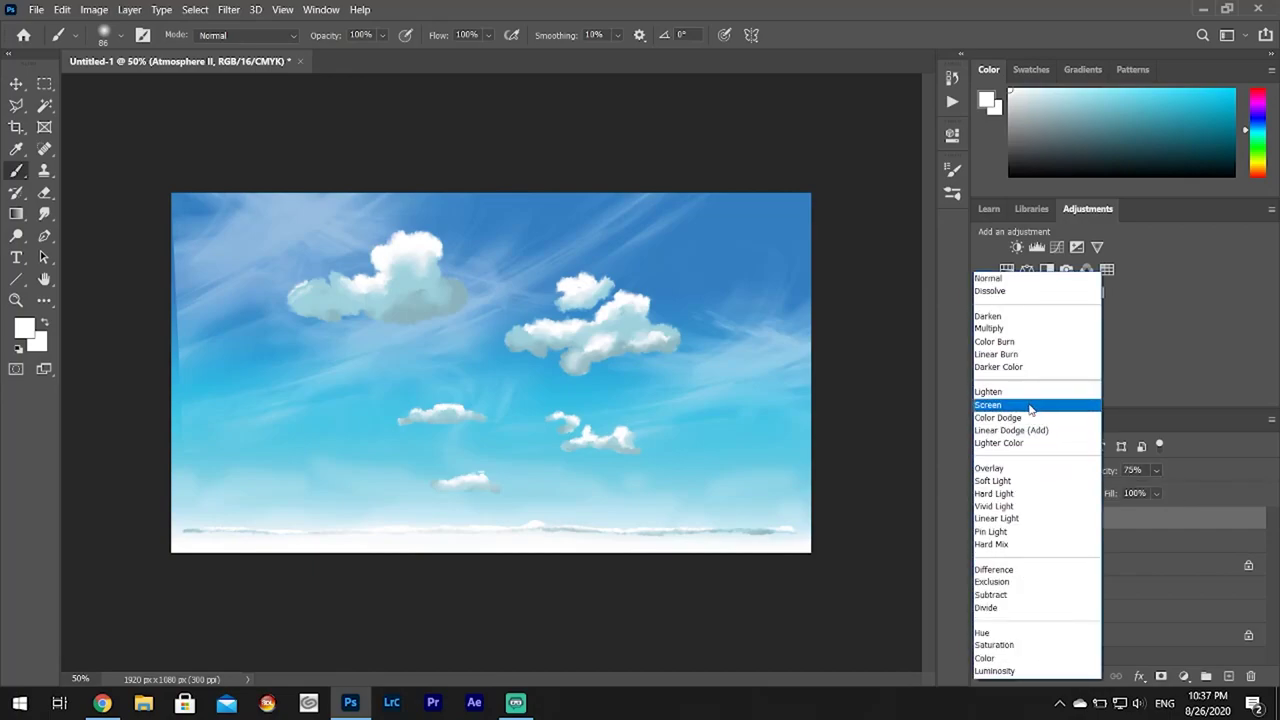
{"action": "left_click", "coordinate": [1030, 405]}
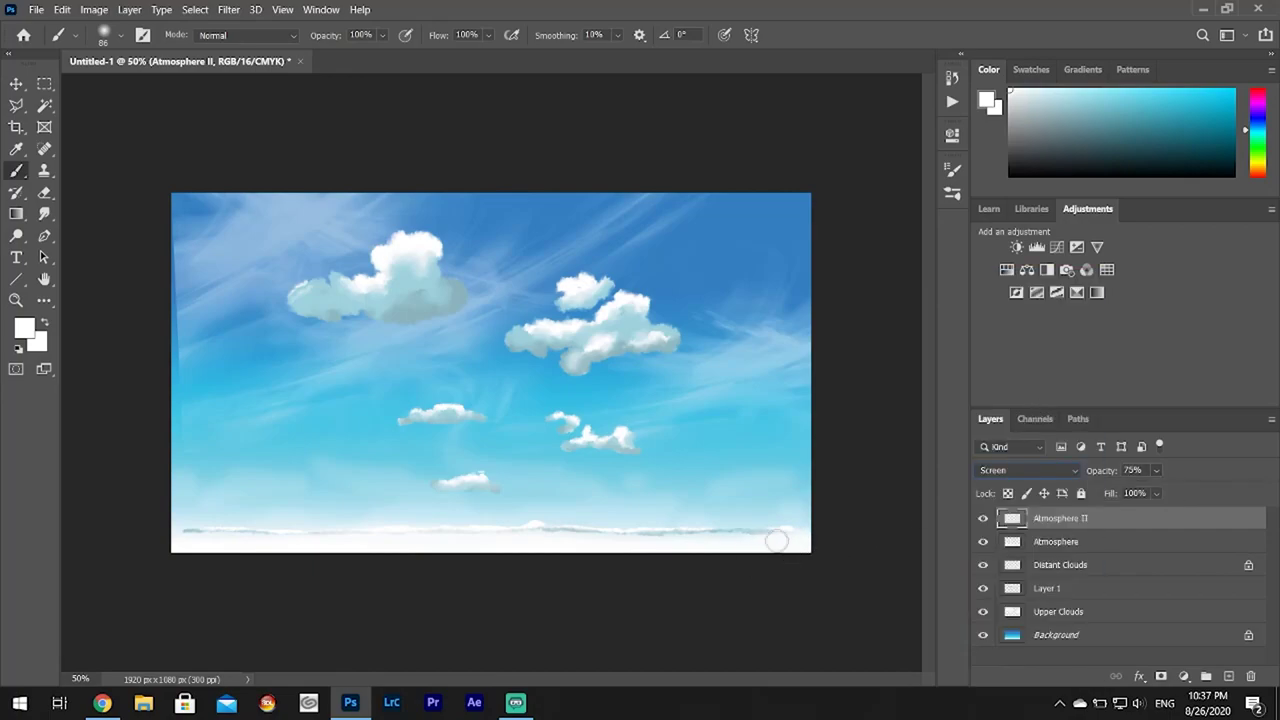
{"action": "left_click", "coordinate": [1156, 470]}
{"action": "left_click_drag", "start_coordinate": [1173, 492], "coordinate": [1155, 492]}
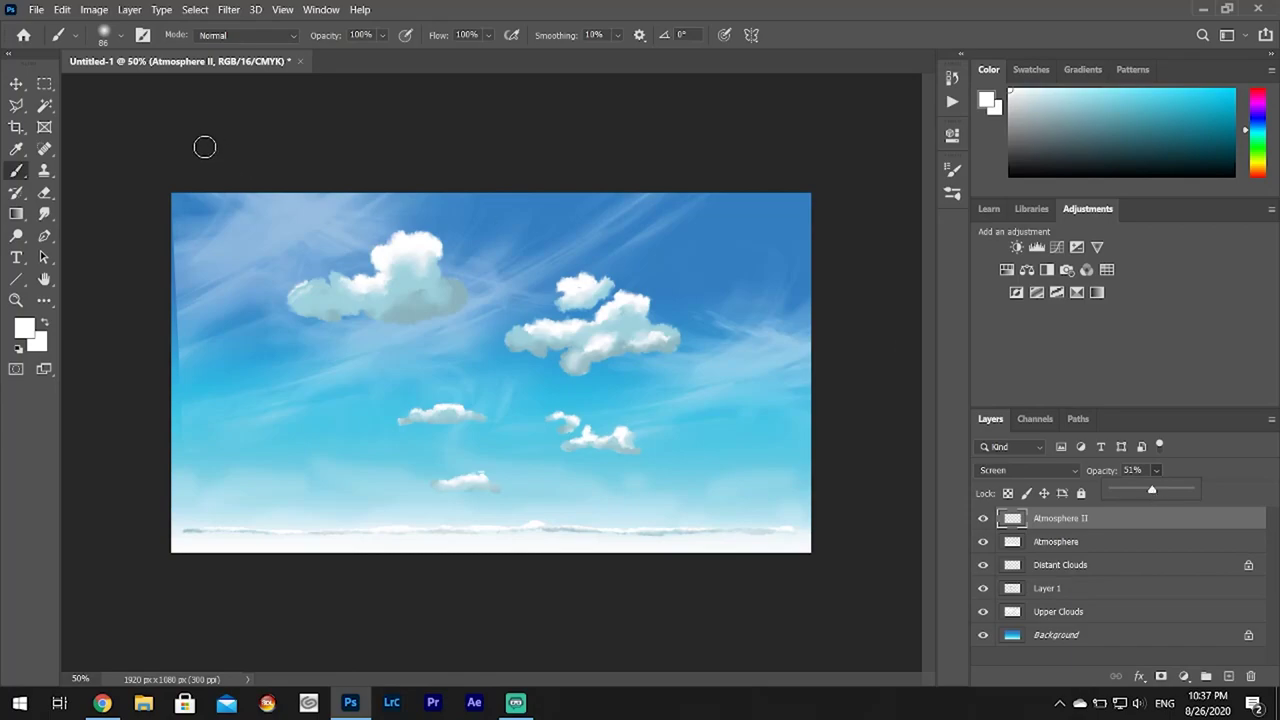
{"action": "key", "text": "v"}
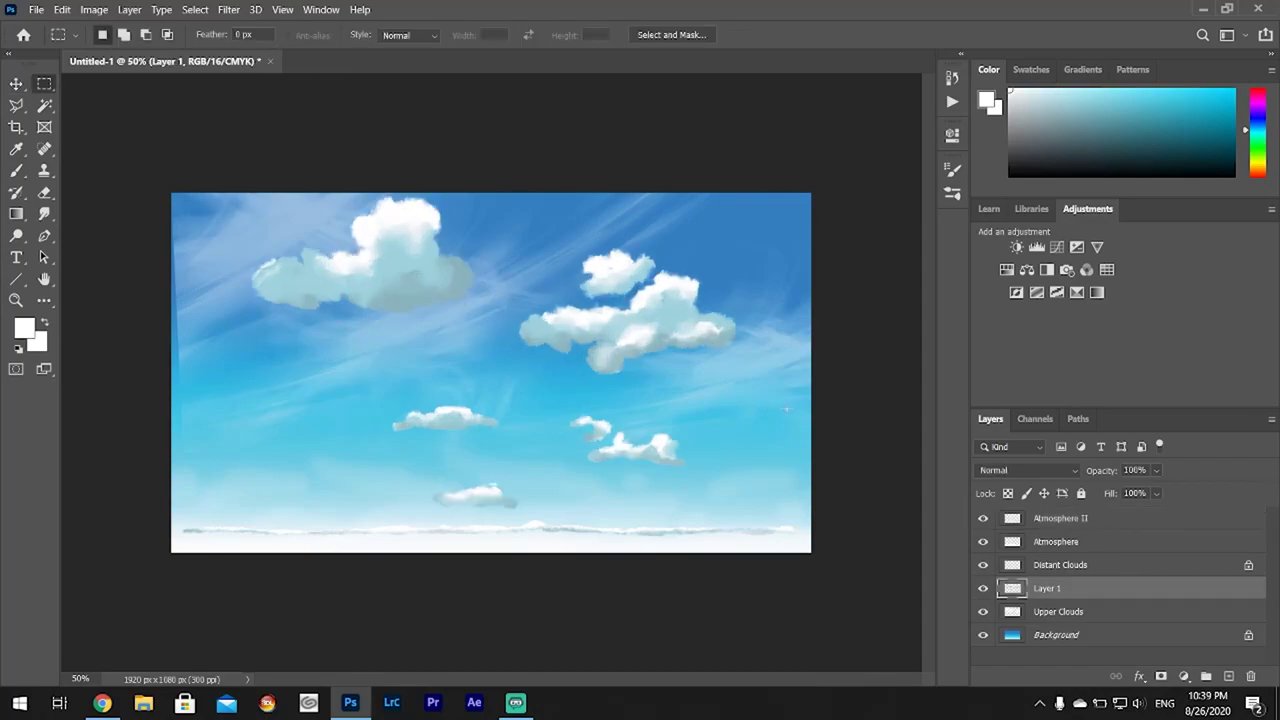
- Stretch the two upper clouds on Layer 1 to about 127% height, then deselect
{"action": "left_click_drag", "start_coordinate": [772, 388], "coordinate": [226, 193]}
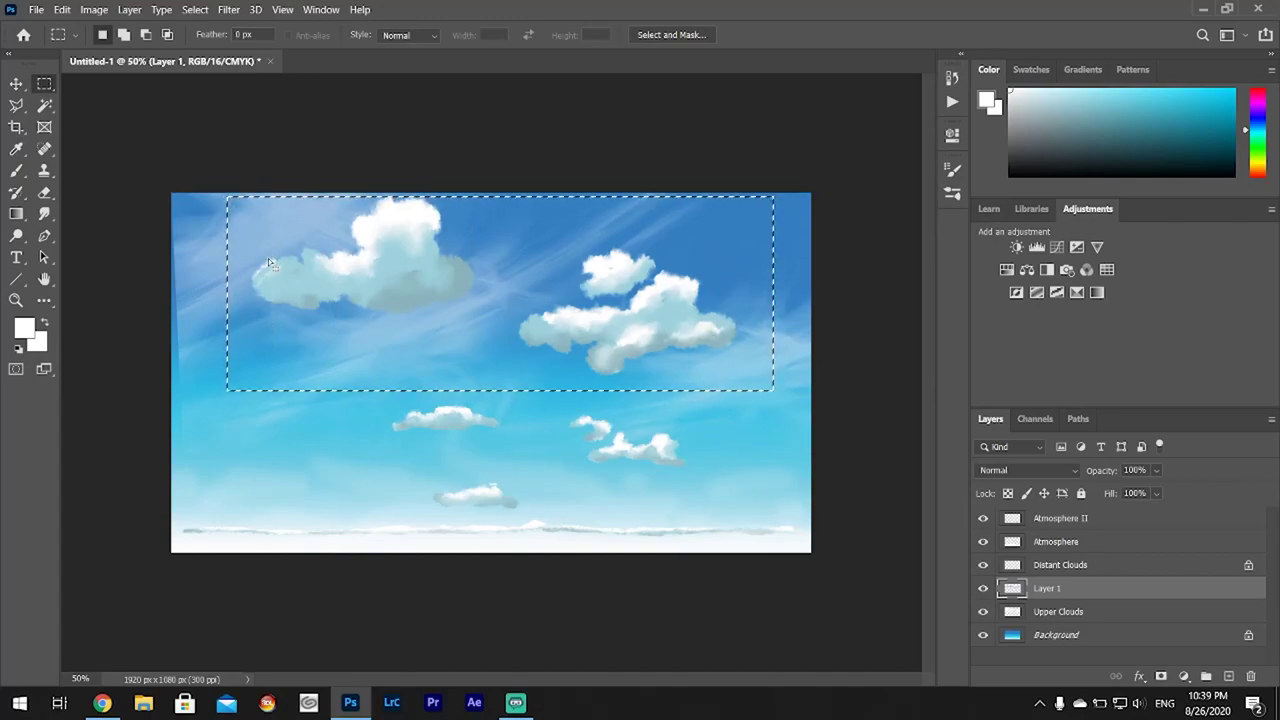
{"action": "key", "text": "ctrl+t"}
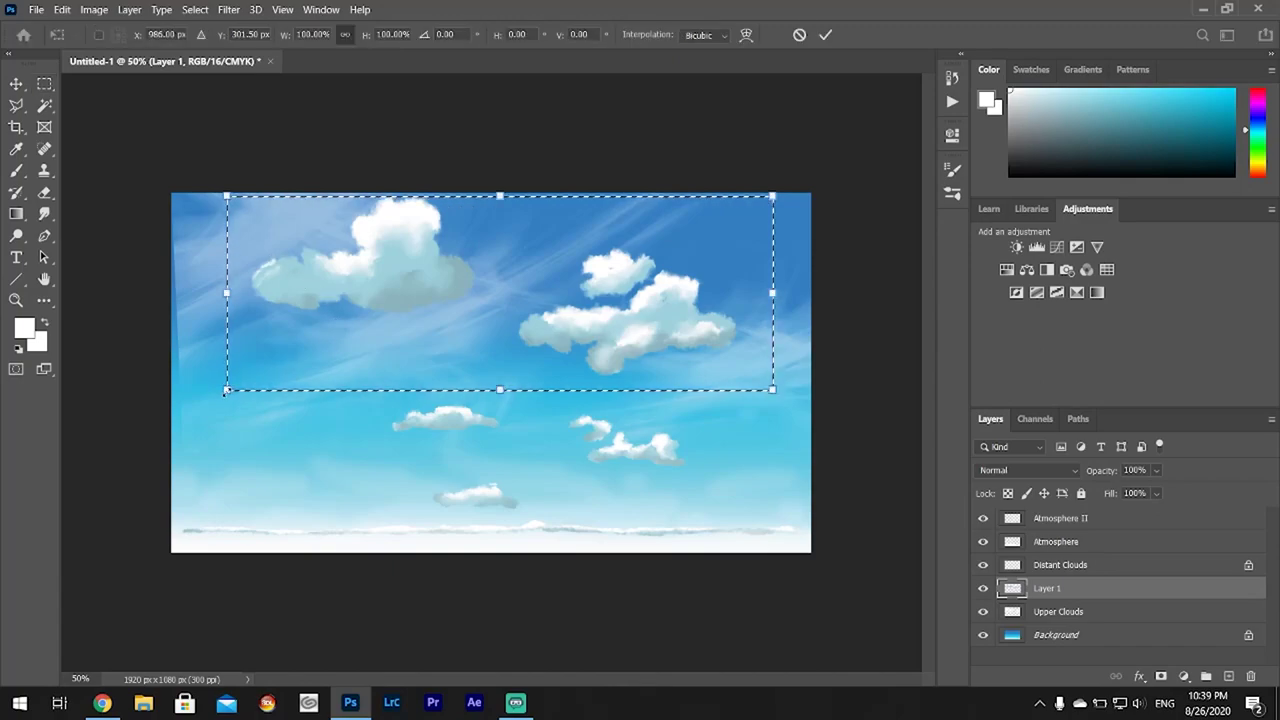
{"action": "left_click_drag", "start_coordinate": [225, 391], "coordinate": [224, 432]}
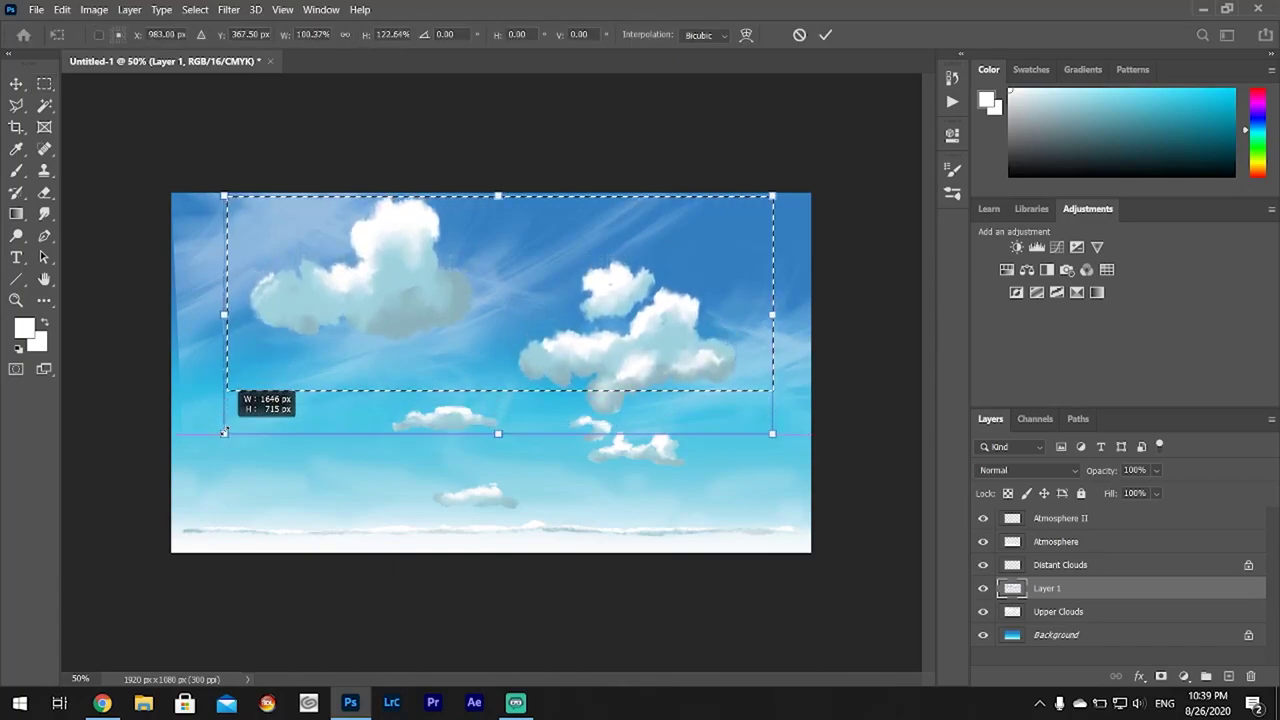
{"action": "left_click_drag", "start_coordinate": [224, 432], "coordinate": [223, 445]}
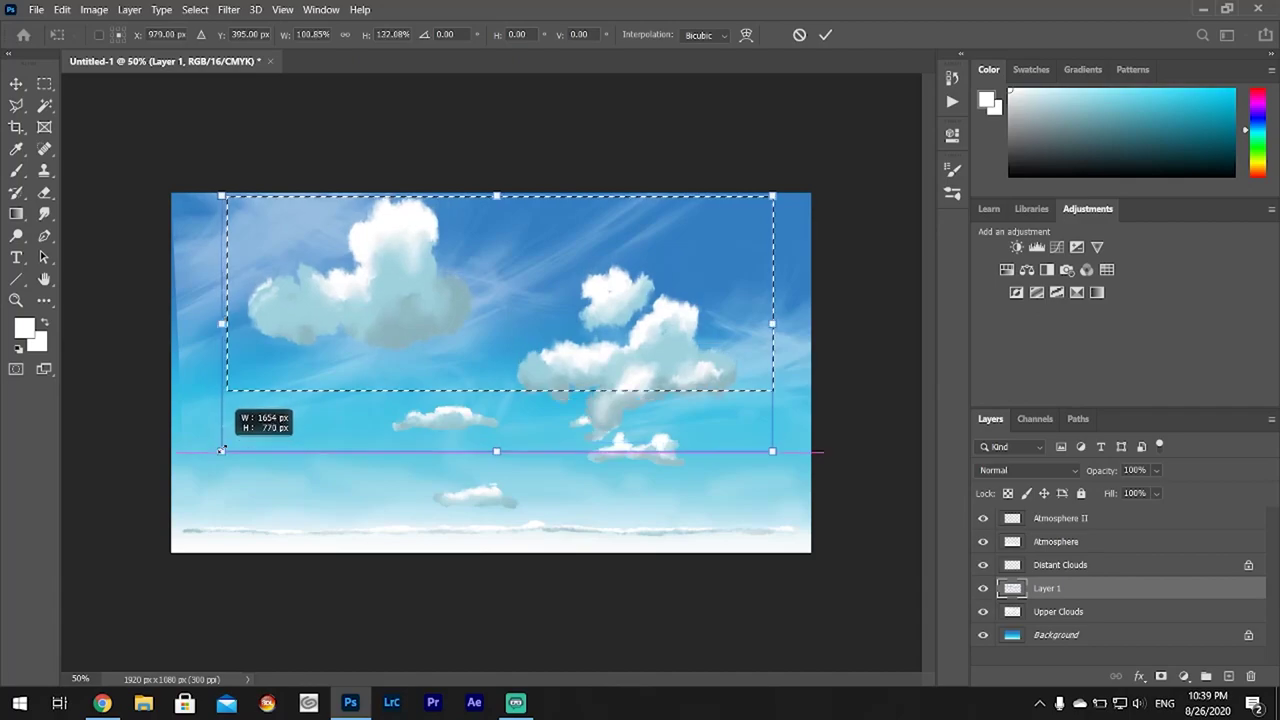
{"action": "left_click_drag", "start_coordinate": [497, 314], "coordinate": [502, 325]}
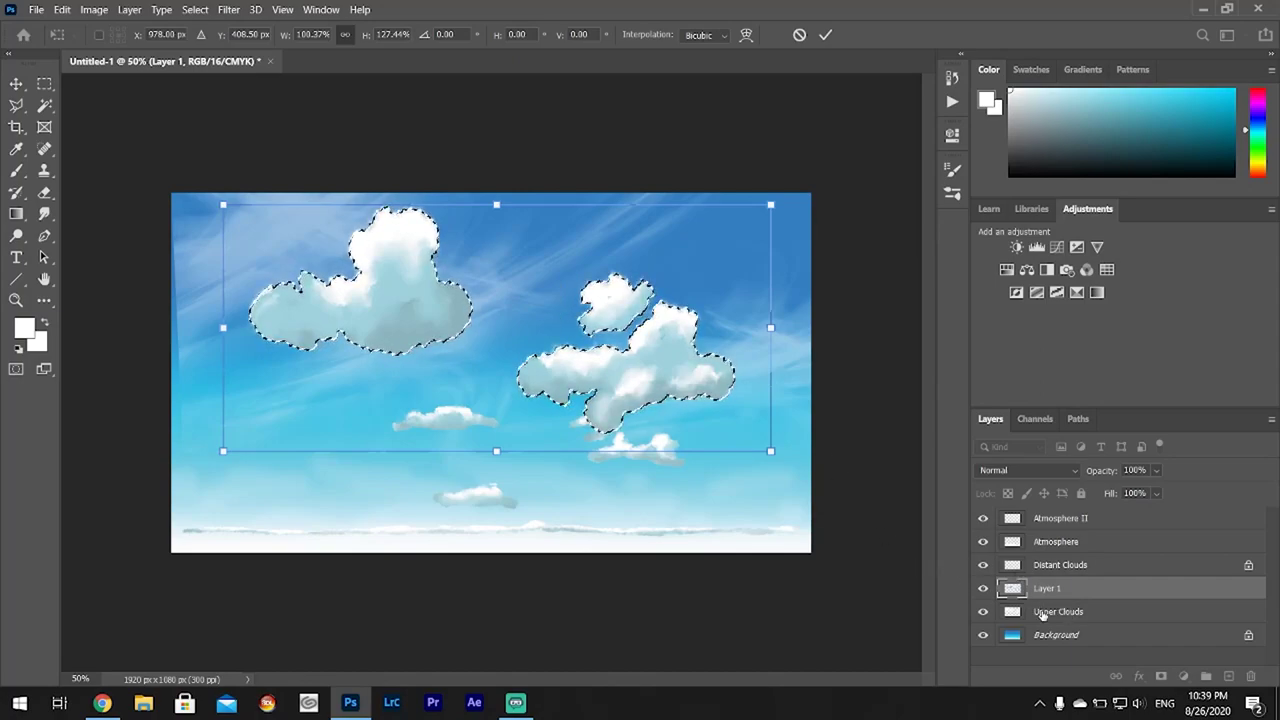
{"action": "left_click", "coordinate": [1048, 613]}
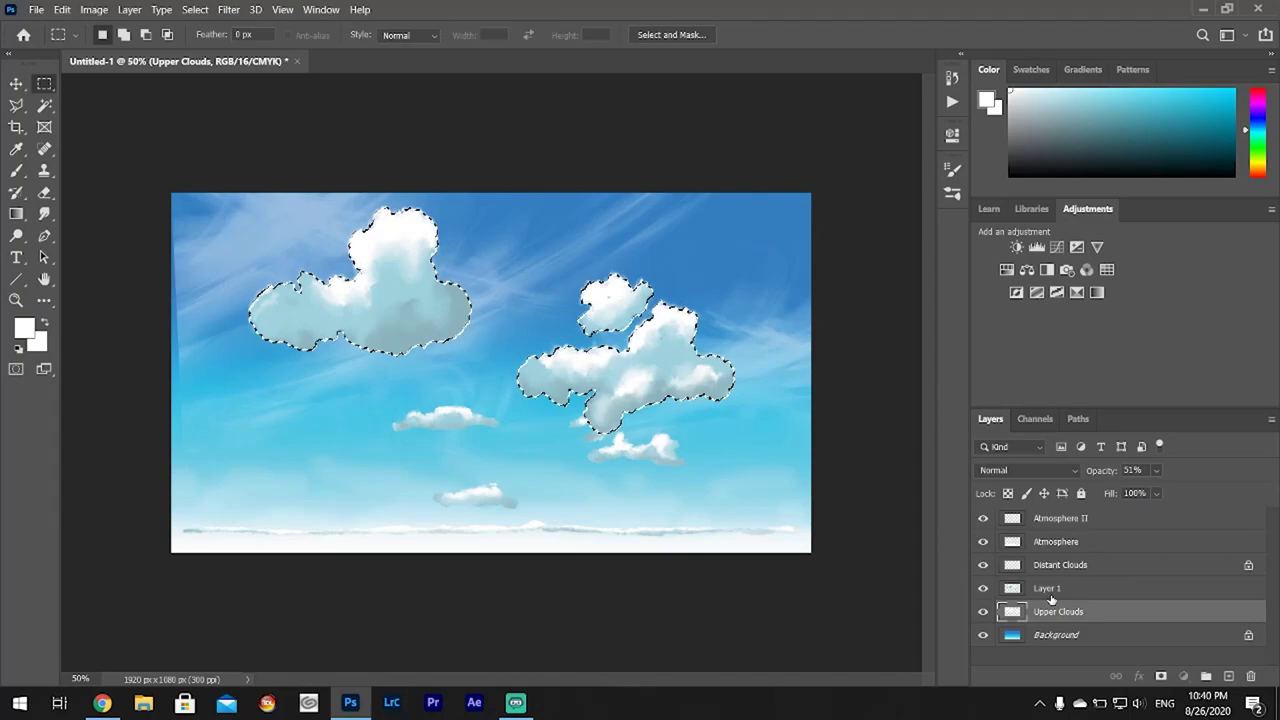
{"action": "left_click", "coordinate": [1051, 592]}
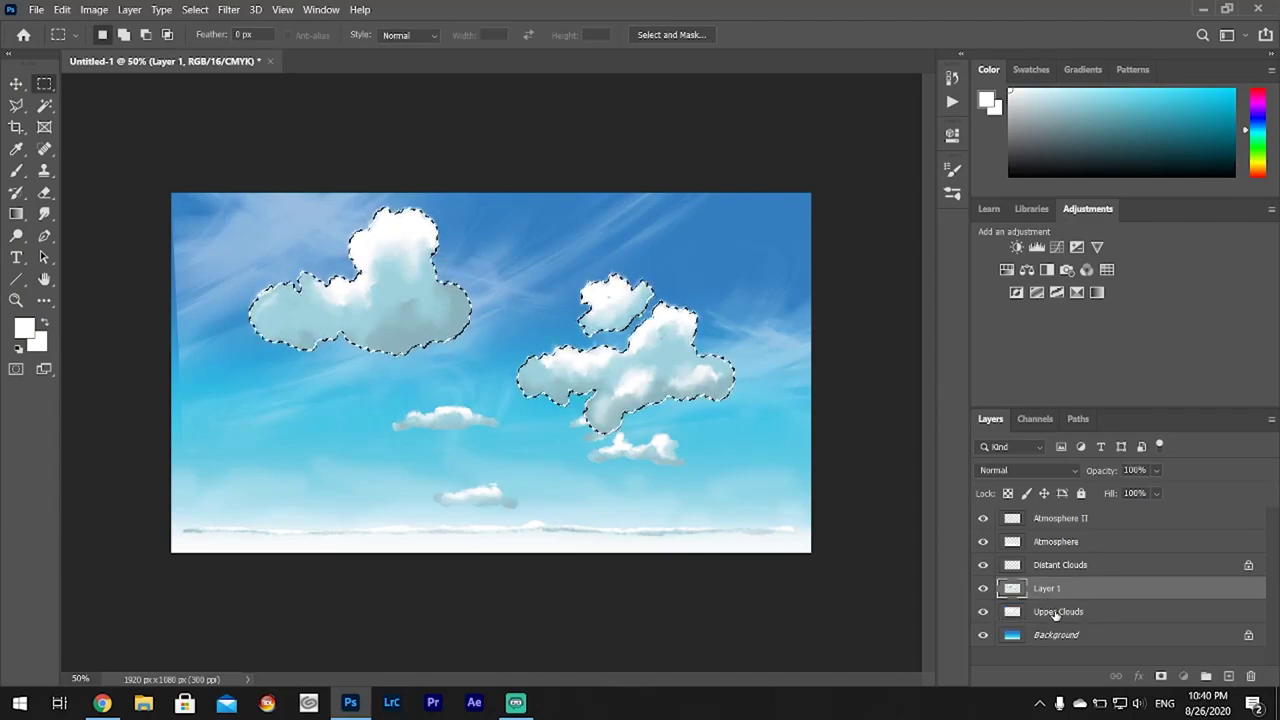
{"action": "left_click", "coordinate": [1045, 611]}
{"action": "key", "text": "ctrl+d"}
{"action": "key", "text": "v"}
{"action": "left_click", "coordinate": [1047, 588]}
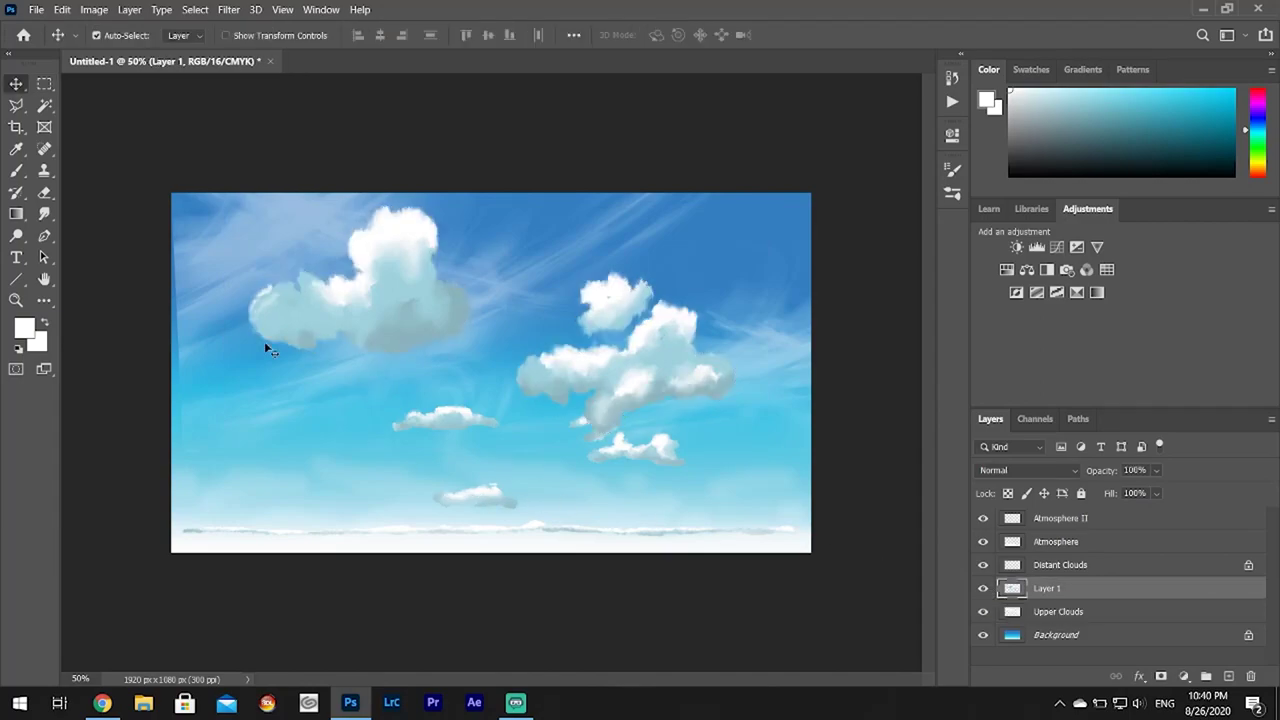
- Stretch the small low horizon cloud to about 213% width and 78% height, then deselect
{"action": "left_click", "coordinate": [42, 86]}
{"action": "left_click_drag", "start_coordinate": [412, 478], "coordinate": [549, 516]}
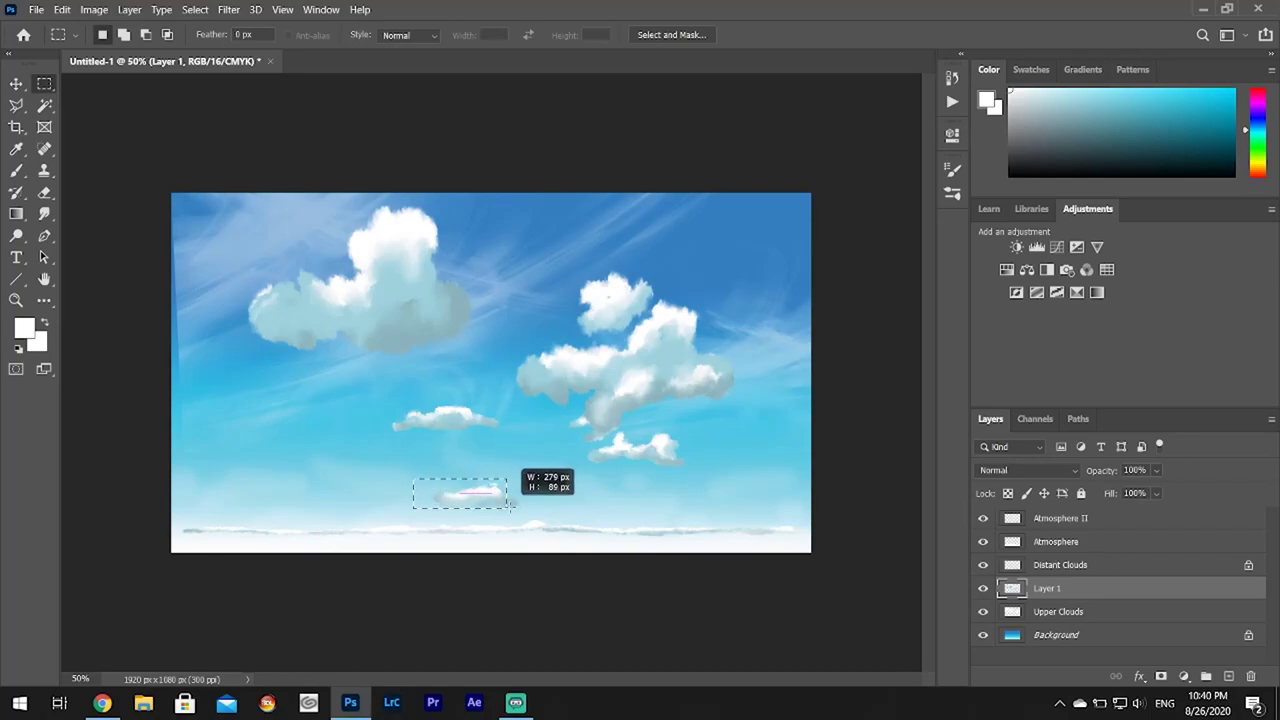
{"action": "key", "text": "ctrl+t"}
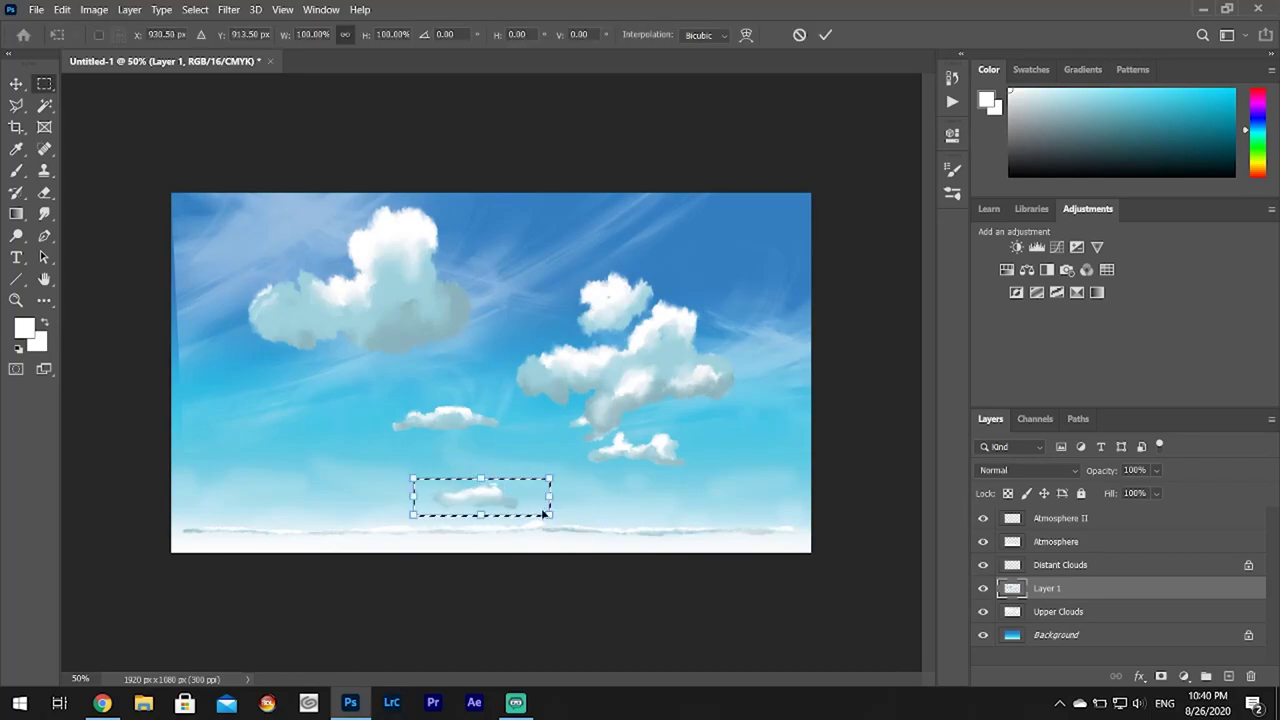
{"action": "left_click_drag", "start_coordinate": [554, 508], "coordinate": [701, 501]}
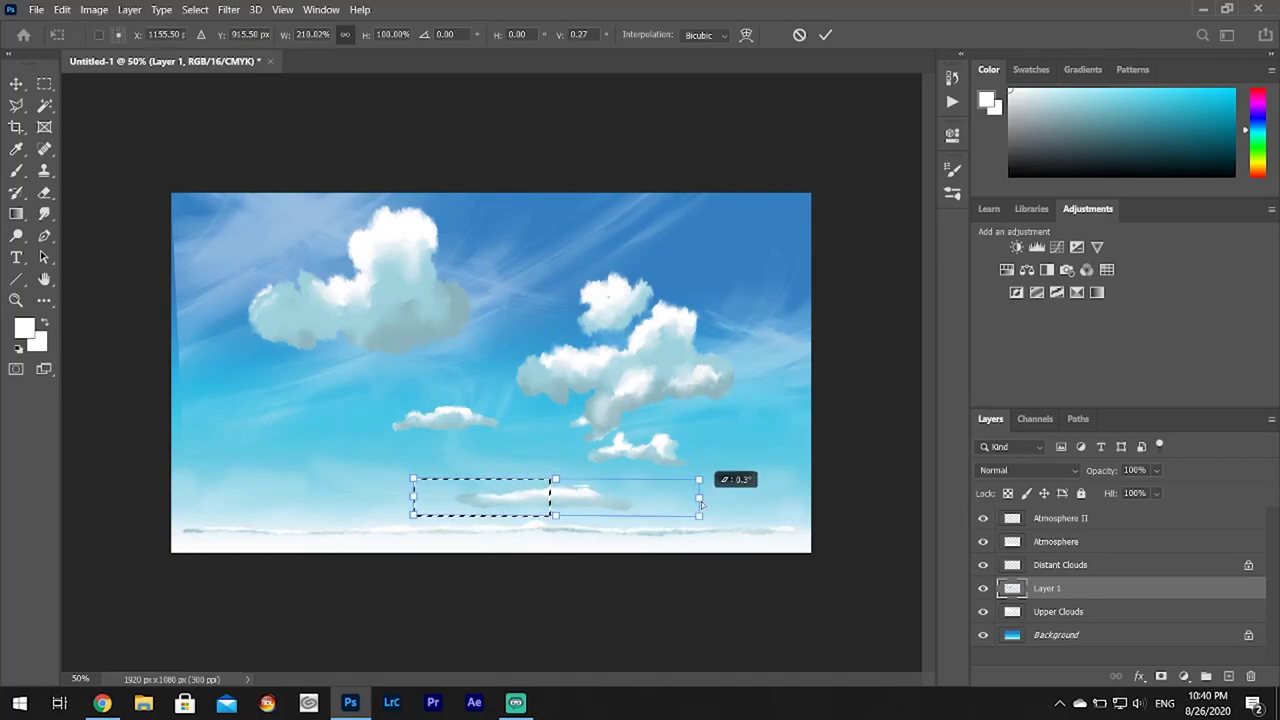
{"action": "mouse_move", "coordinate": [555, 479]}
{"action": "left_mouse_down"}
{"action": "mouse_move", "coordinate": [572, 493]}
{"action": "mouse_move", "coordinate": [559, 493]}
{"action": "mouse_move", "coordinate": [589, 492]}
{"action": "left_mouse_up"}
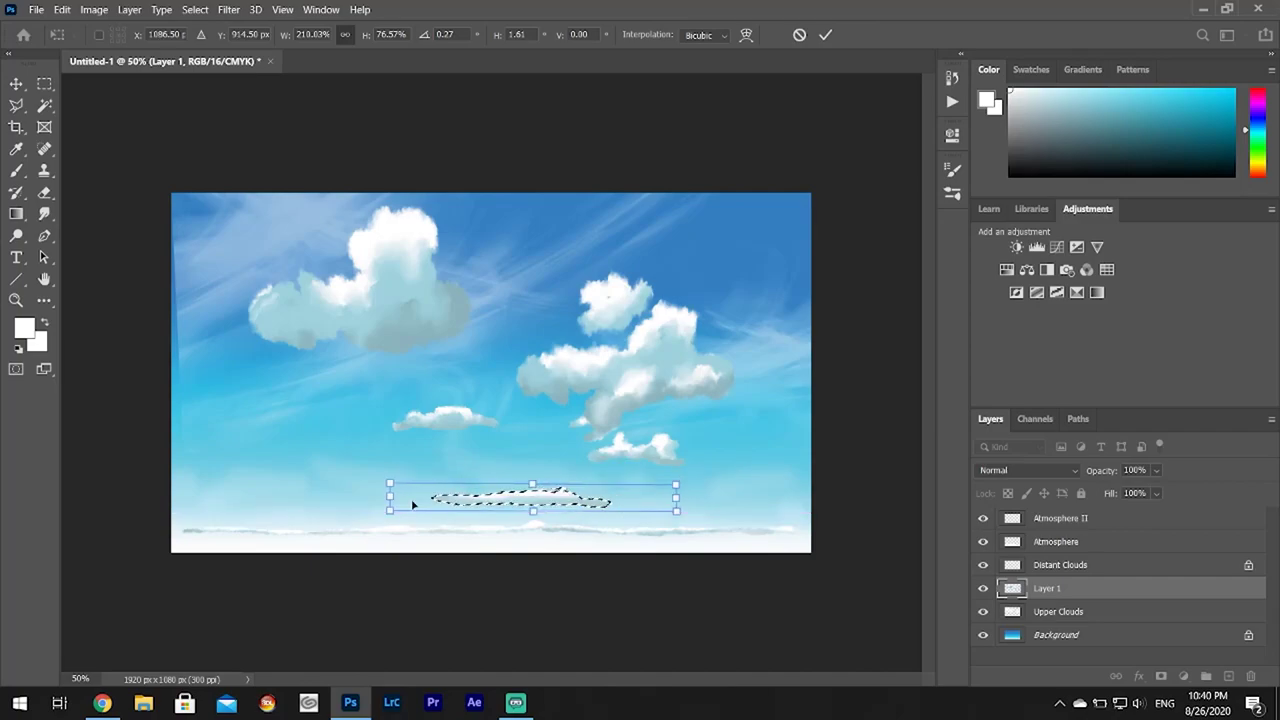
{"action": "left_click_drag", "start_coordinate": [390, 510], "coordinate": [388, 515]}
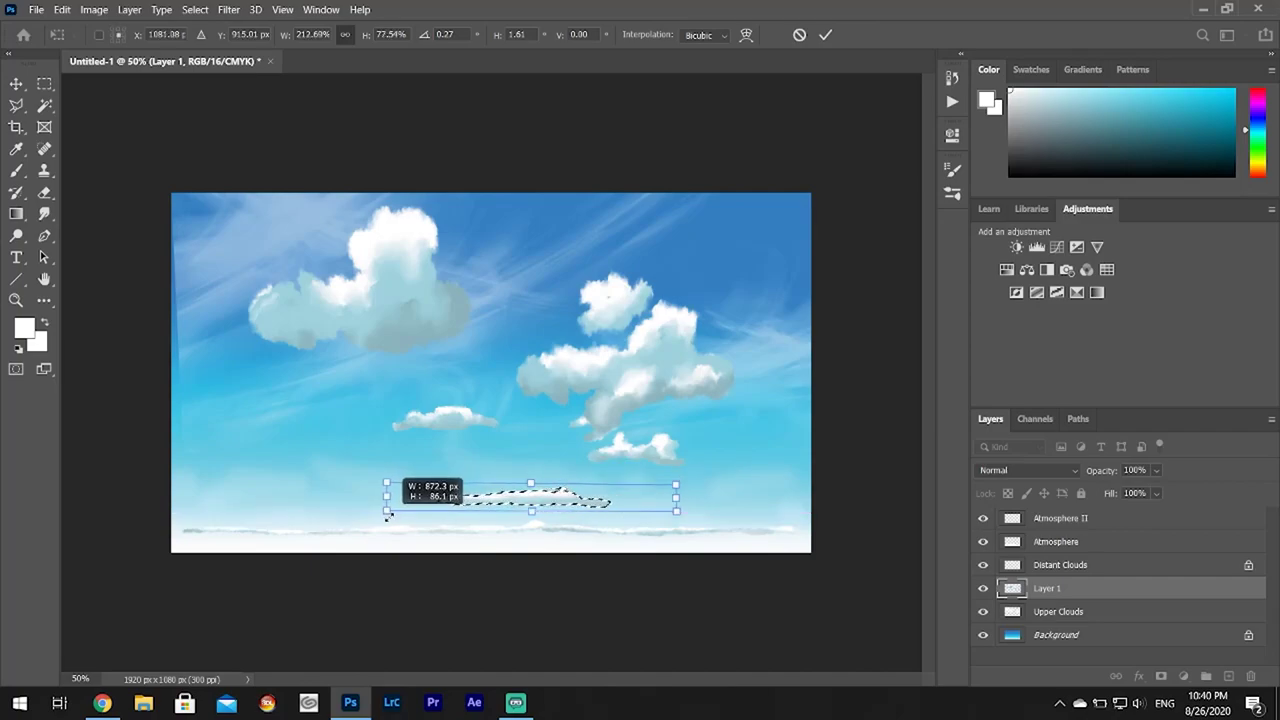
{"action": "key", "text": "Return"}
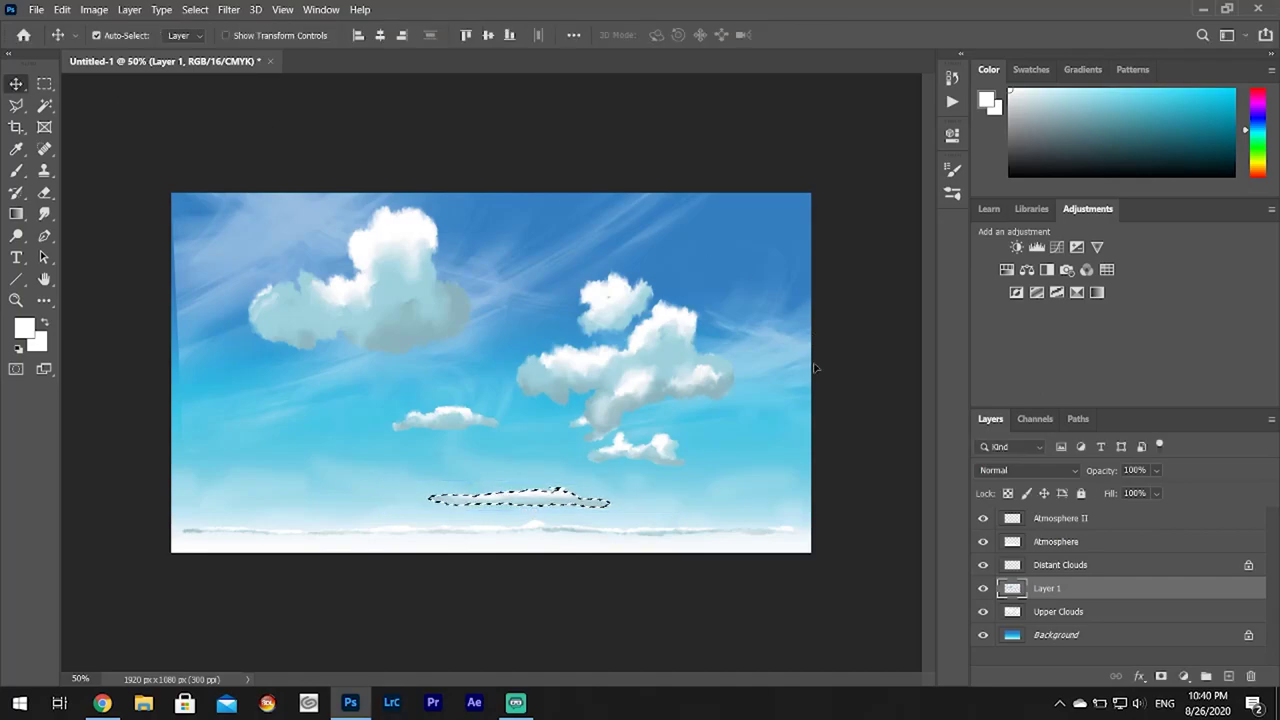
{"action": "left_click", "coordinate": [195, 9]}
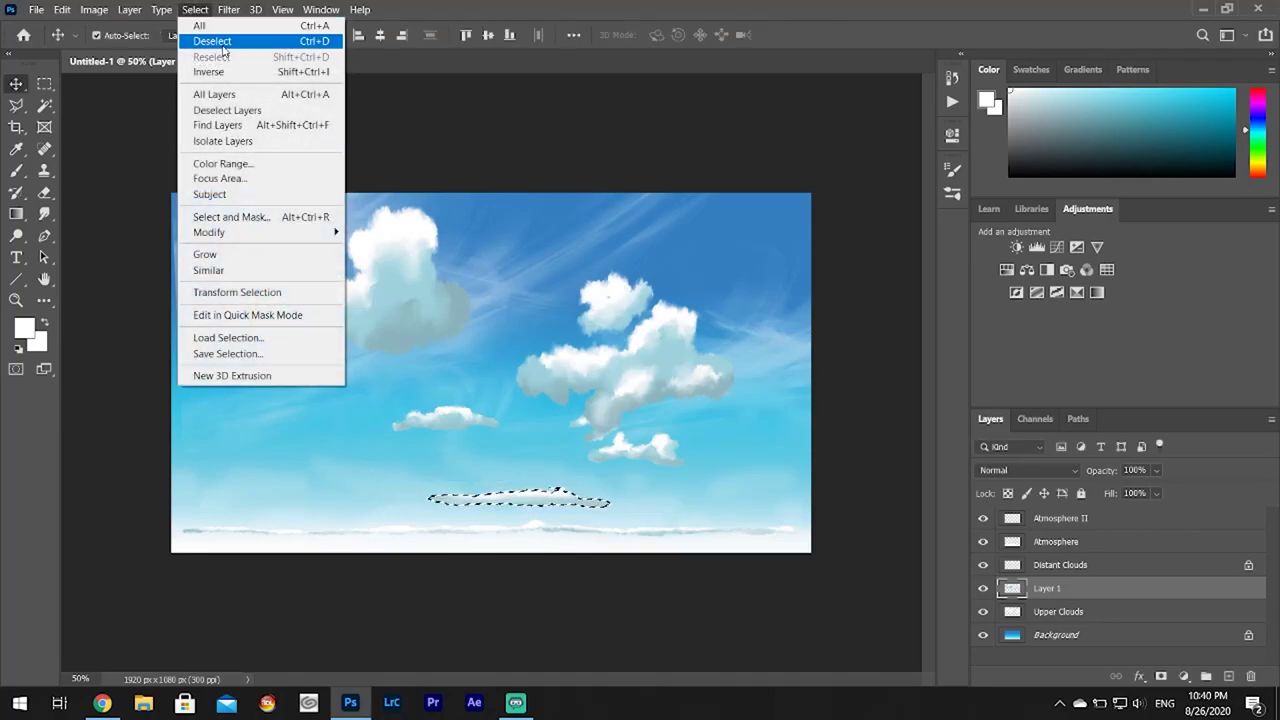
{"action": "left_click", "coordinate": [223, 44]}
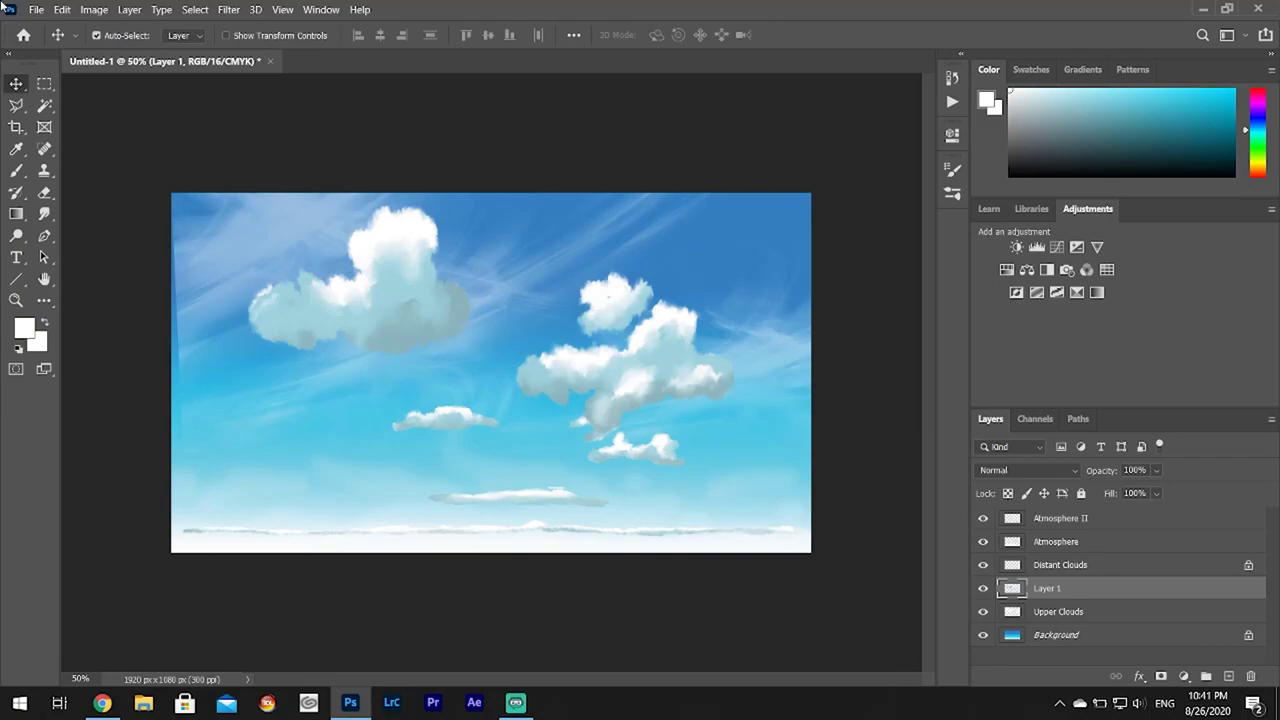
{"action": "left_click", "coordinate": [35, 9]}
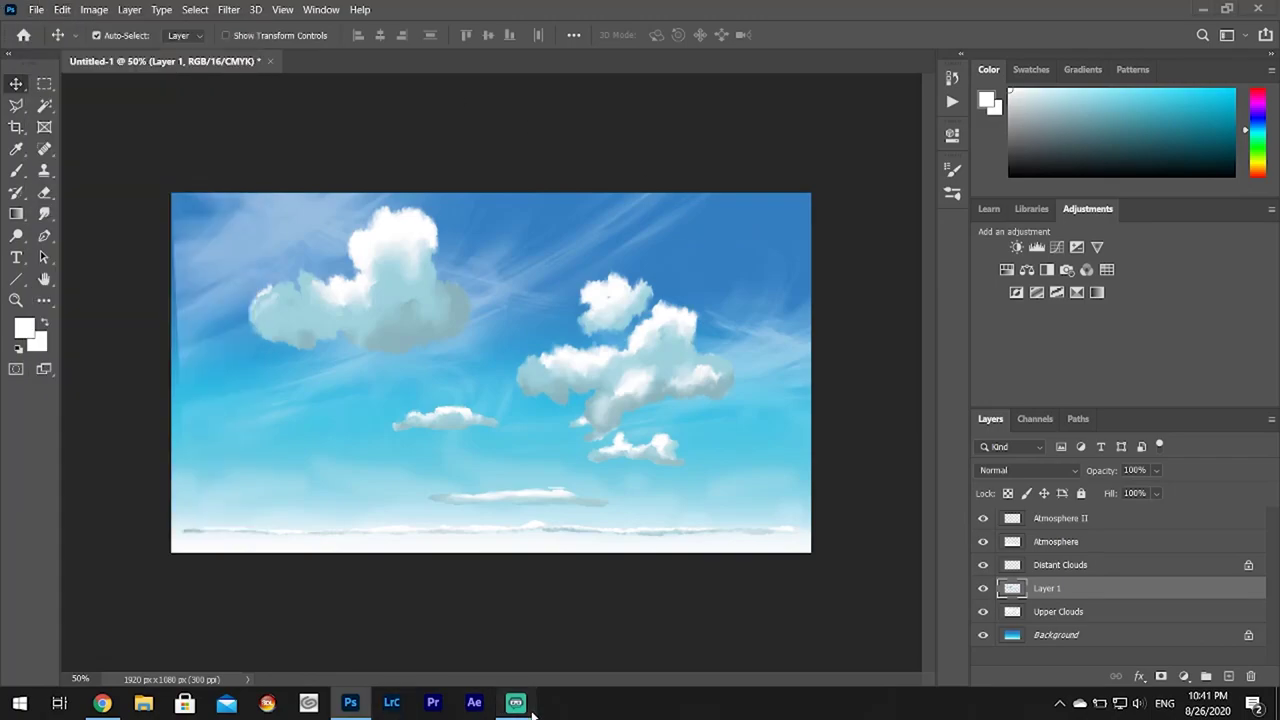